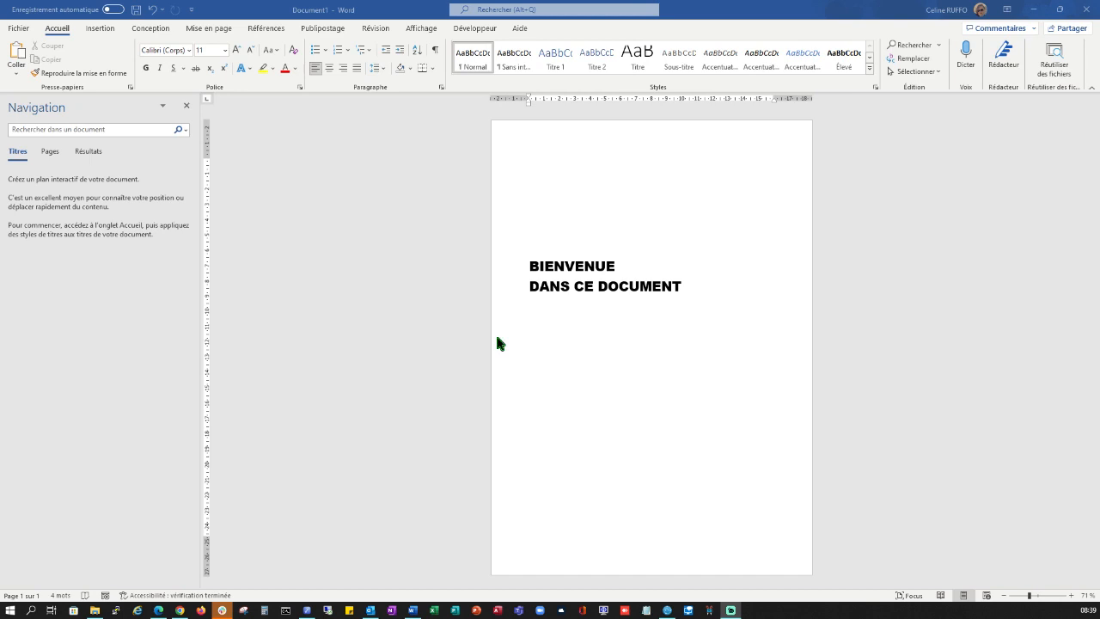
# Step: Browse the gallery of ready-made templates for new documents, then return to the open document
pyautogui.click(581, 320)
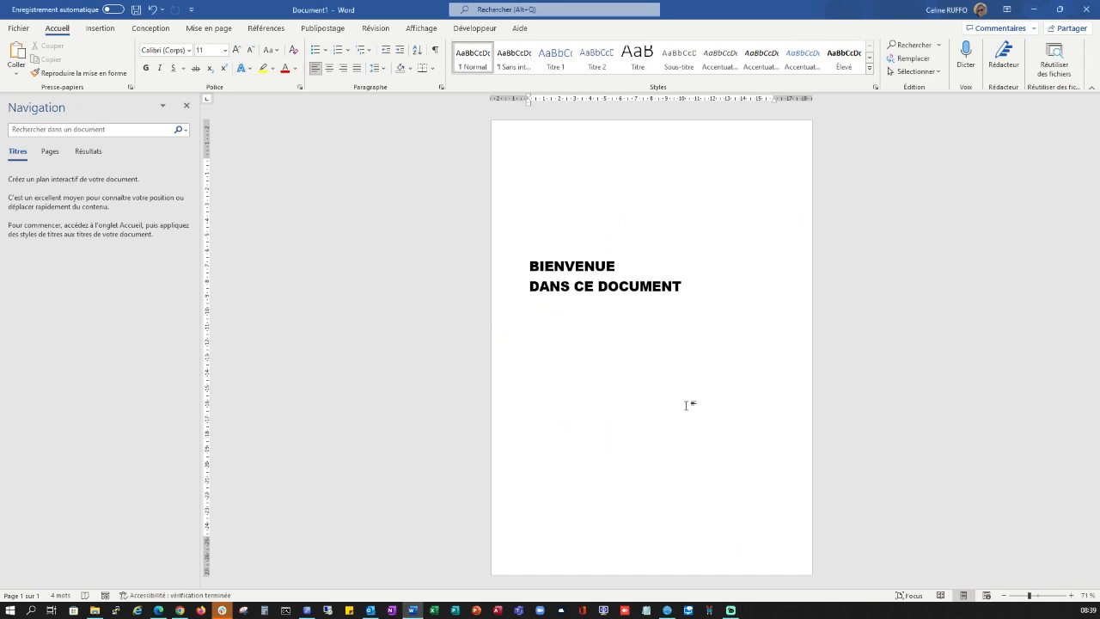
pyautogui.click(19, 29)
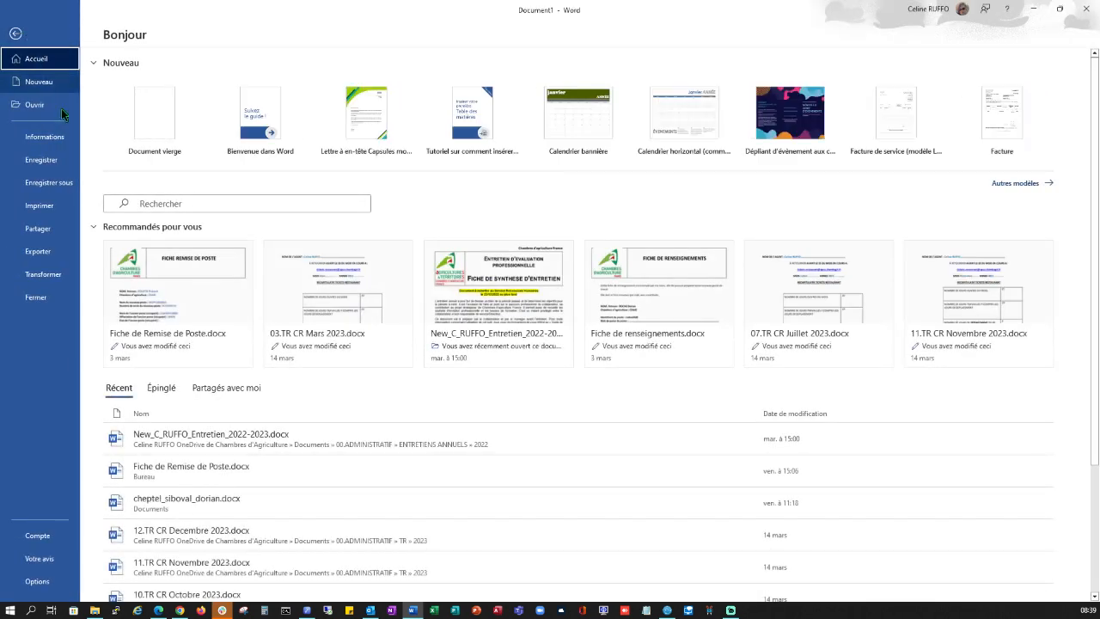
pyautogui.click(1022, 184)
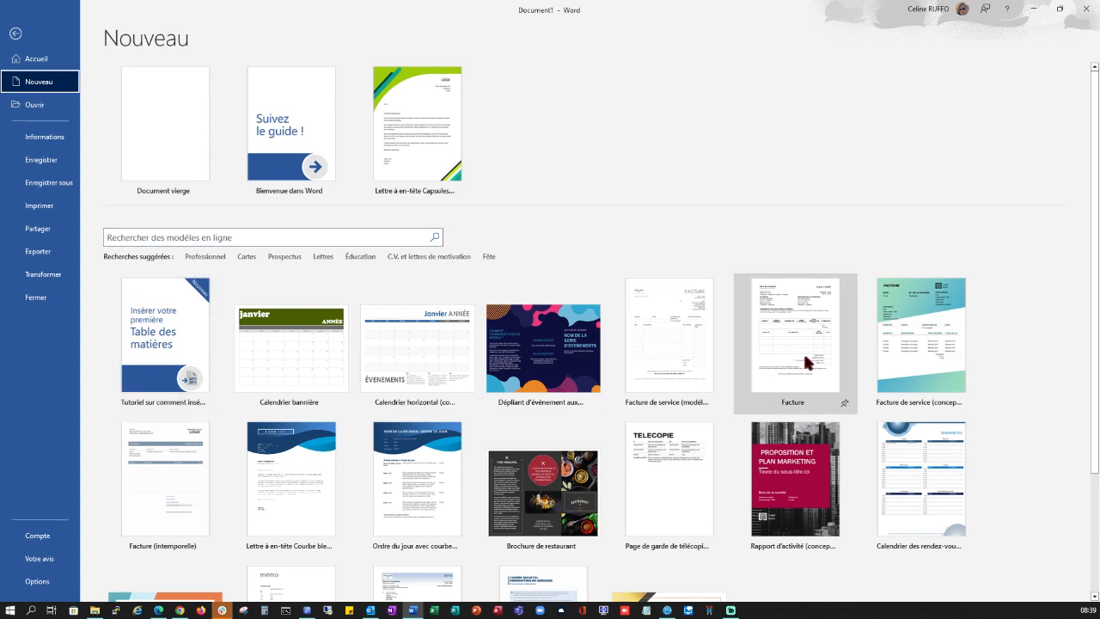
pyautogui.scroll(-2, 218, 285)
pyautogui.scroll(1, 199, 224)
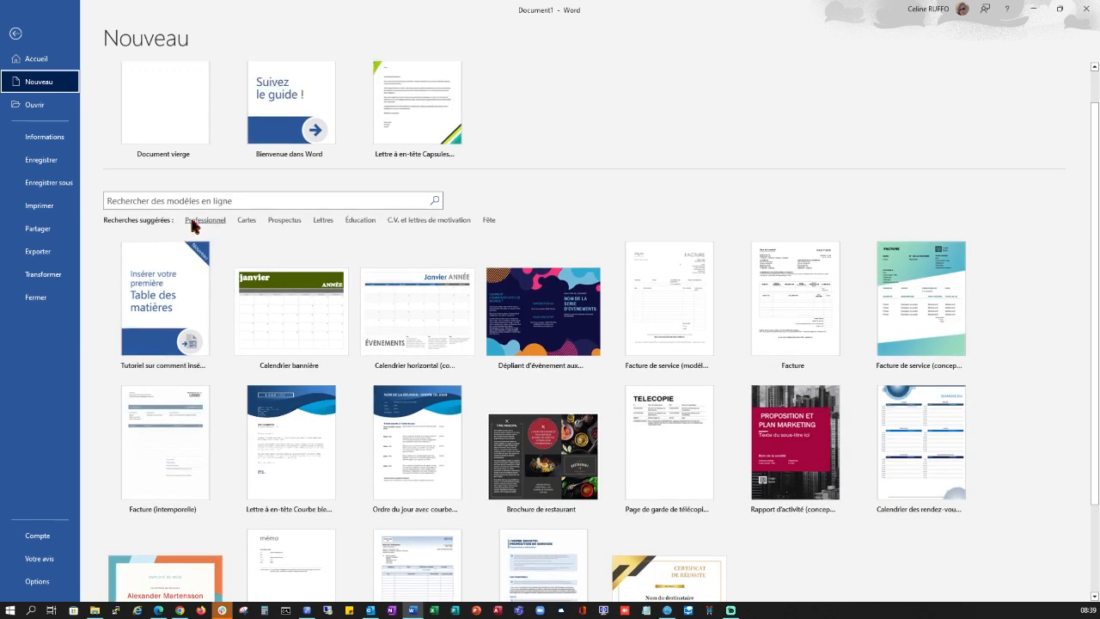
pyautogui.click(15, 32)
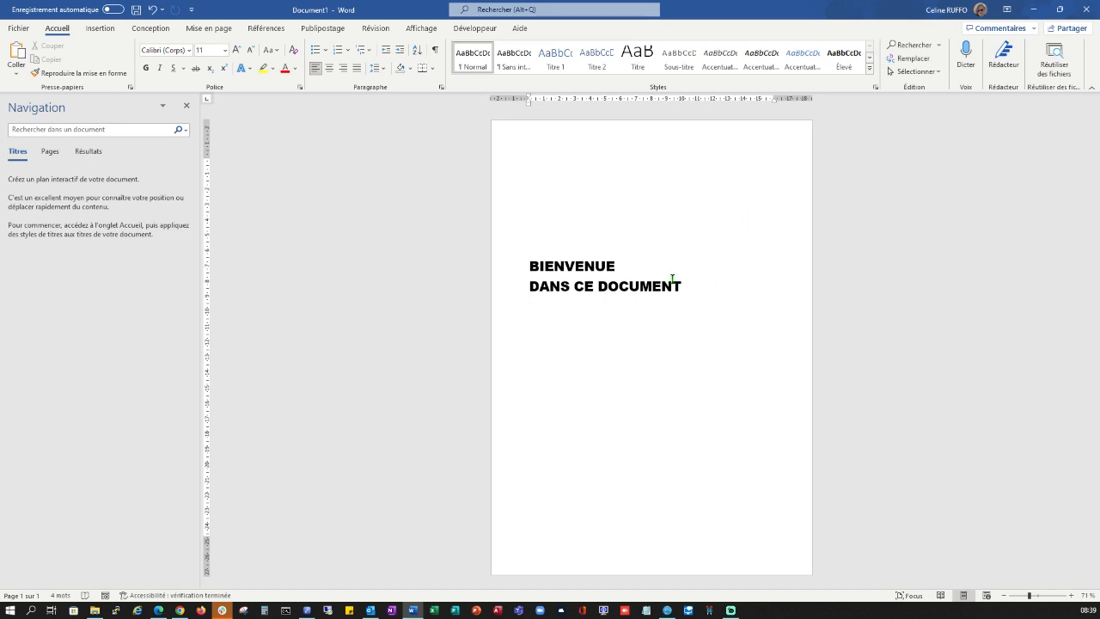
# Step: Color the two-line title "BIENVENUE DANS CE DOCUMENT" with the dark blue-grey theme color
pyautogui.moveTo(530, 267); pyautogui.dragTo(695, 302)
pyautogui.click(580, 363)
pyautogui.moveTo(525, 267); pyautogui.dragTo(702, 287)
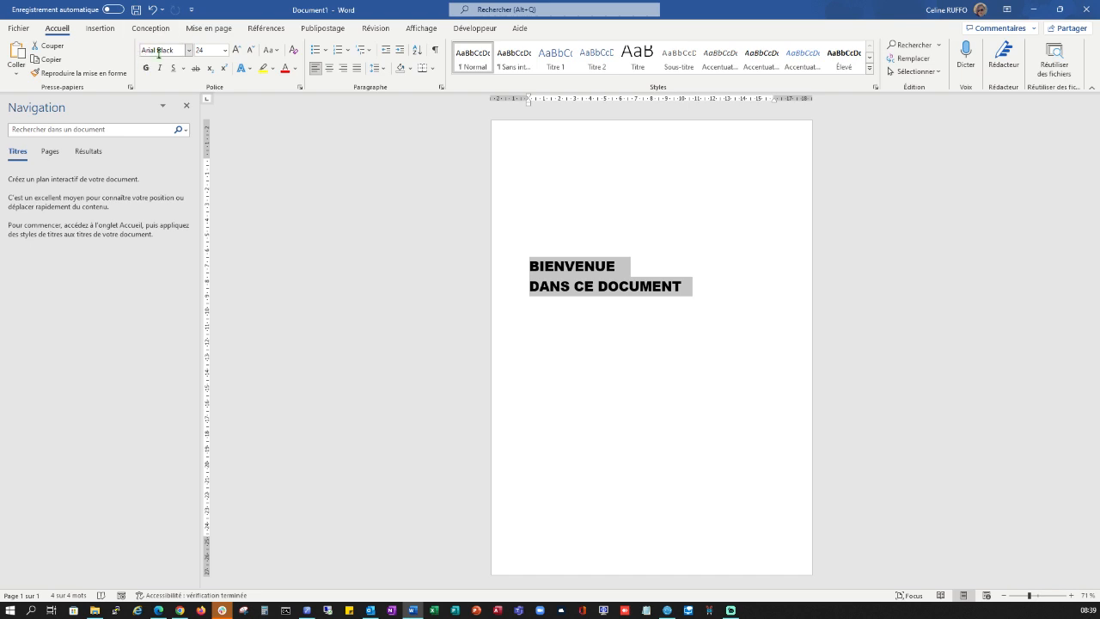
pyautogui.click(195, 52)
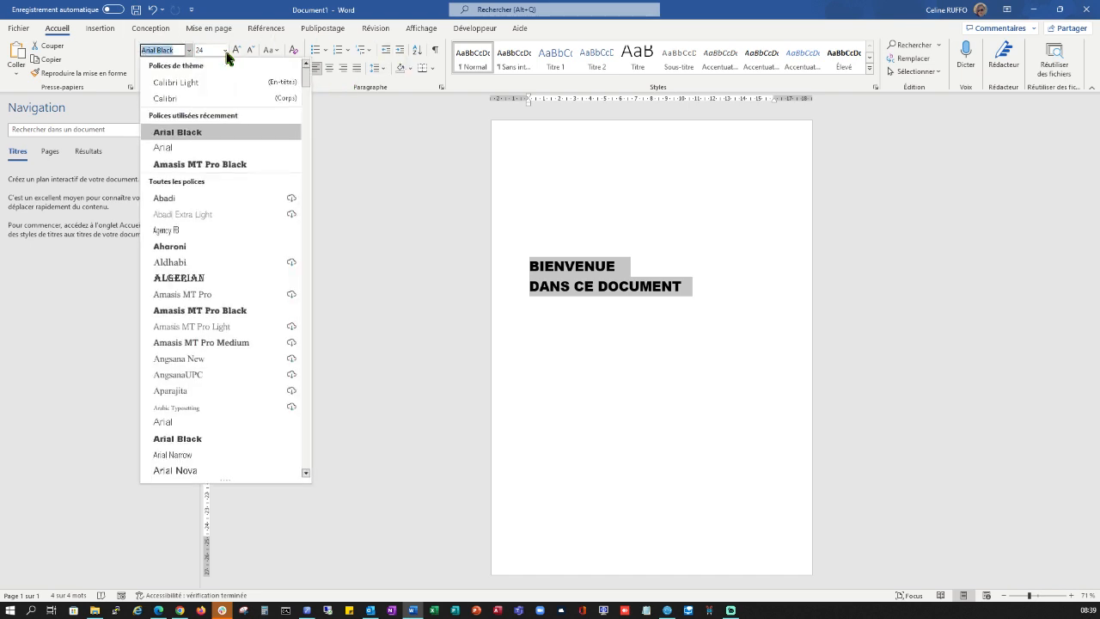
pyautogui.click(226, 52)
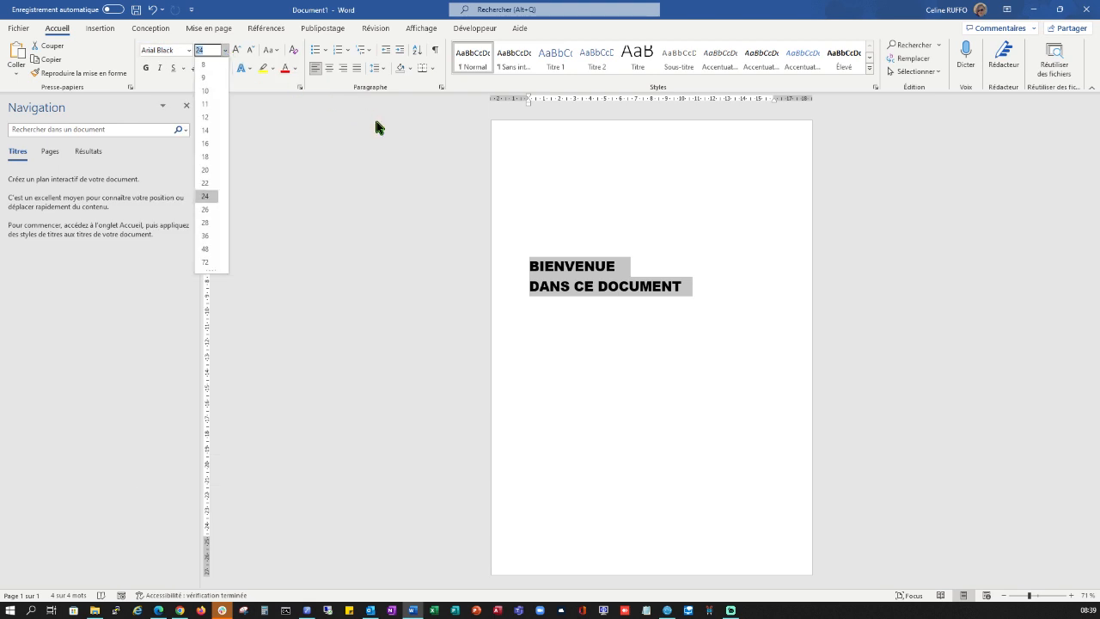
pyautogui.click(307, 107)
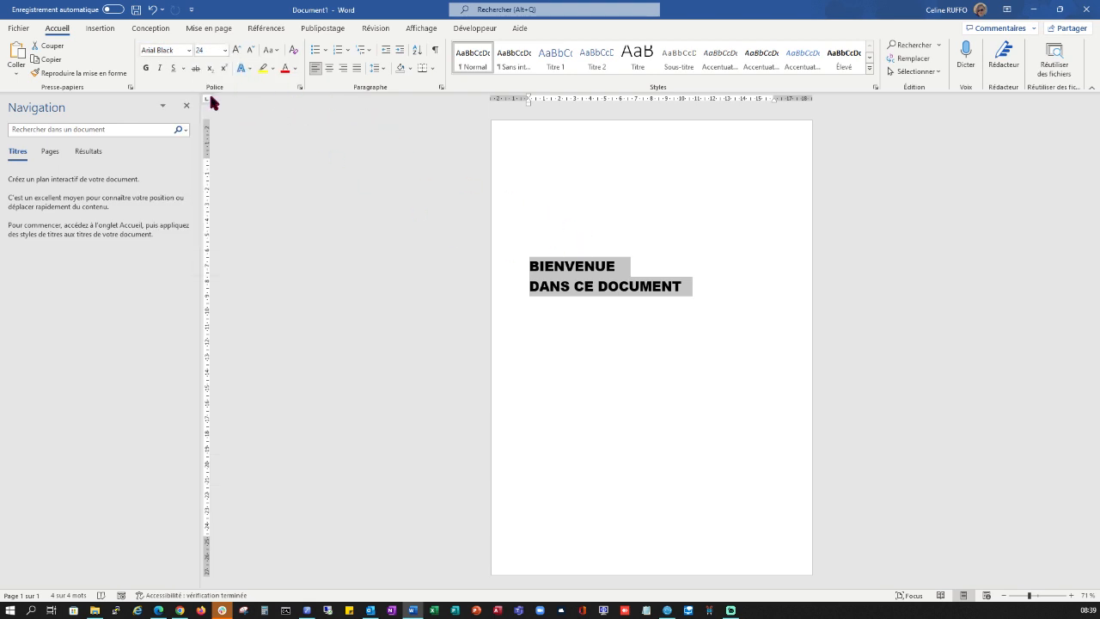
pyautogui.click(294, 68)
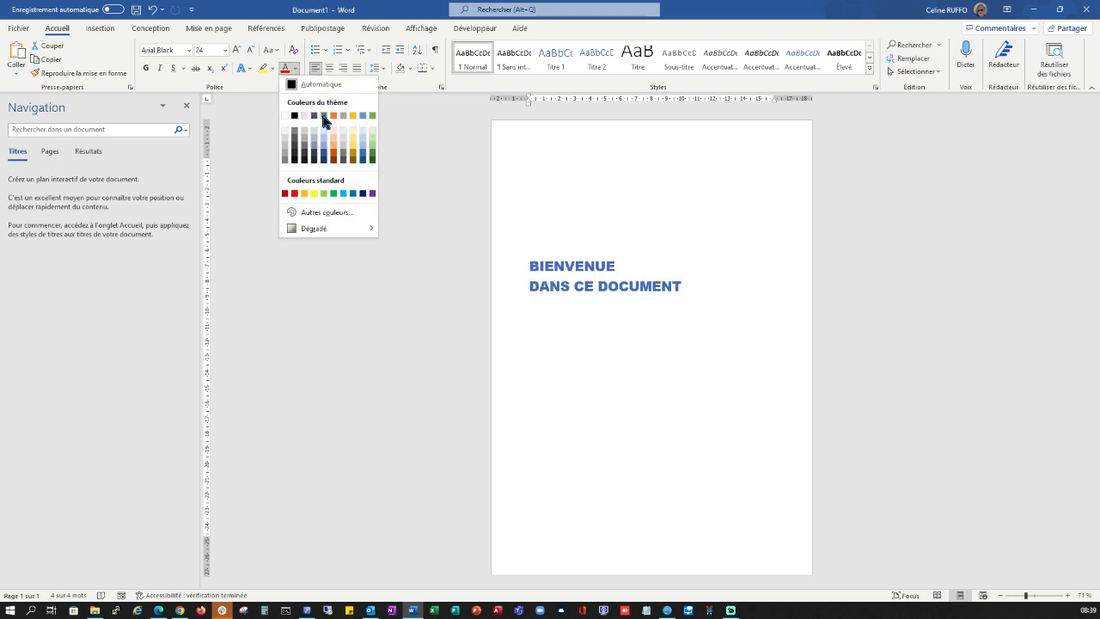
pyautogui.click(314, 116)
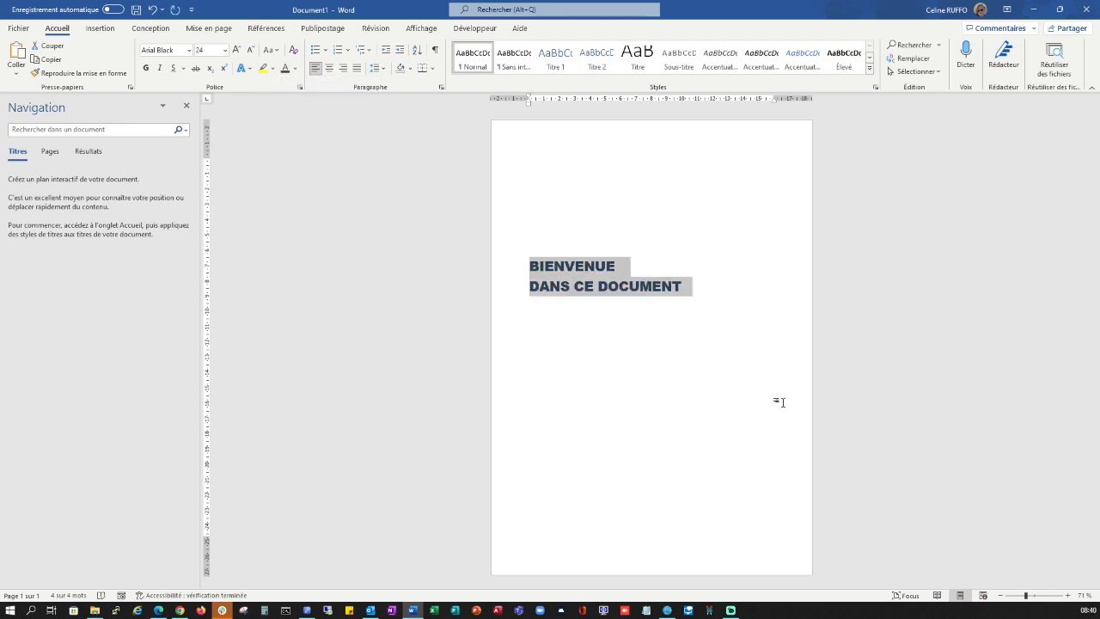
pyautogui.click(608, 348)
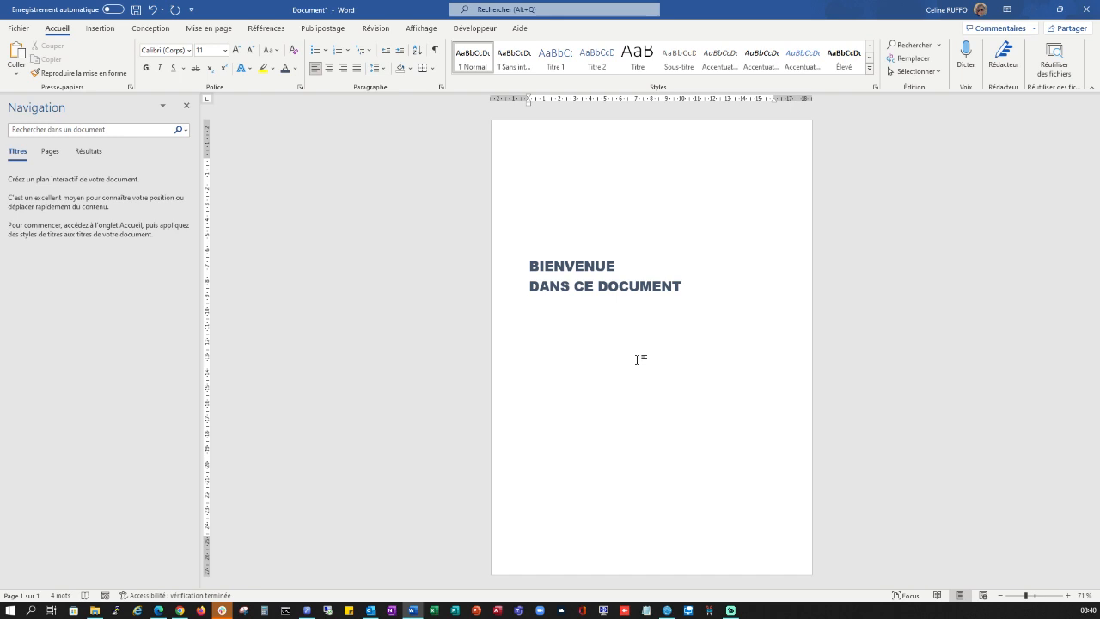
# Step: Draw a vertical rectangle about 25.36 cm high and 2.65 cm wide along the cover page's right edge
pyautogui.click(103, 29)
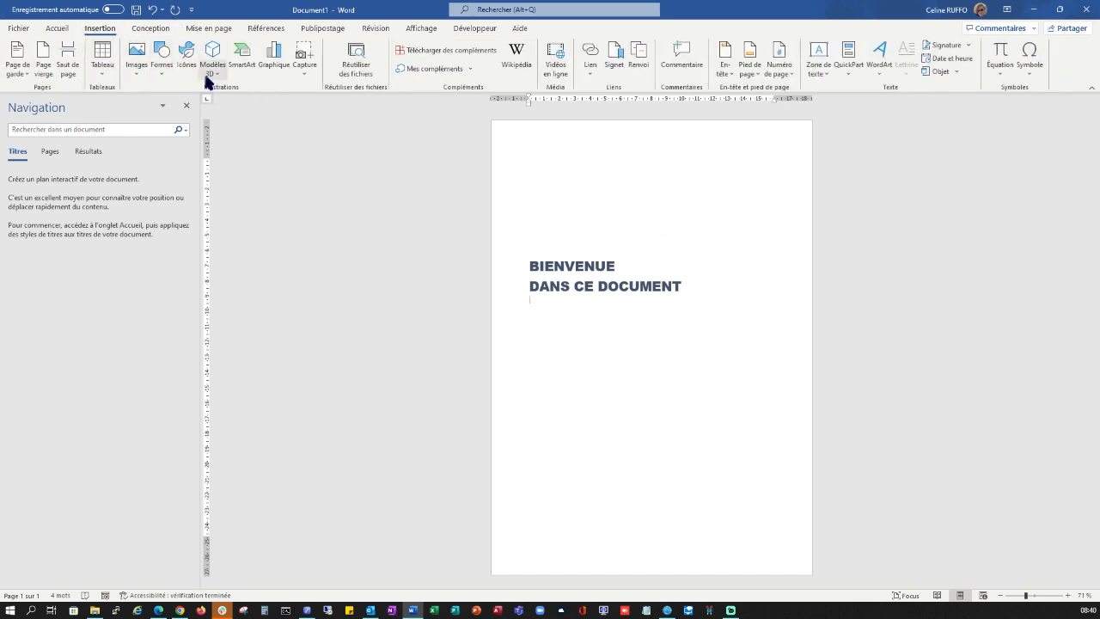
pyautogui.click(161, 54)
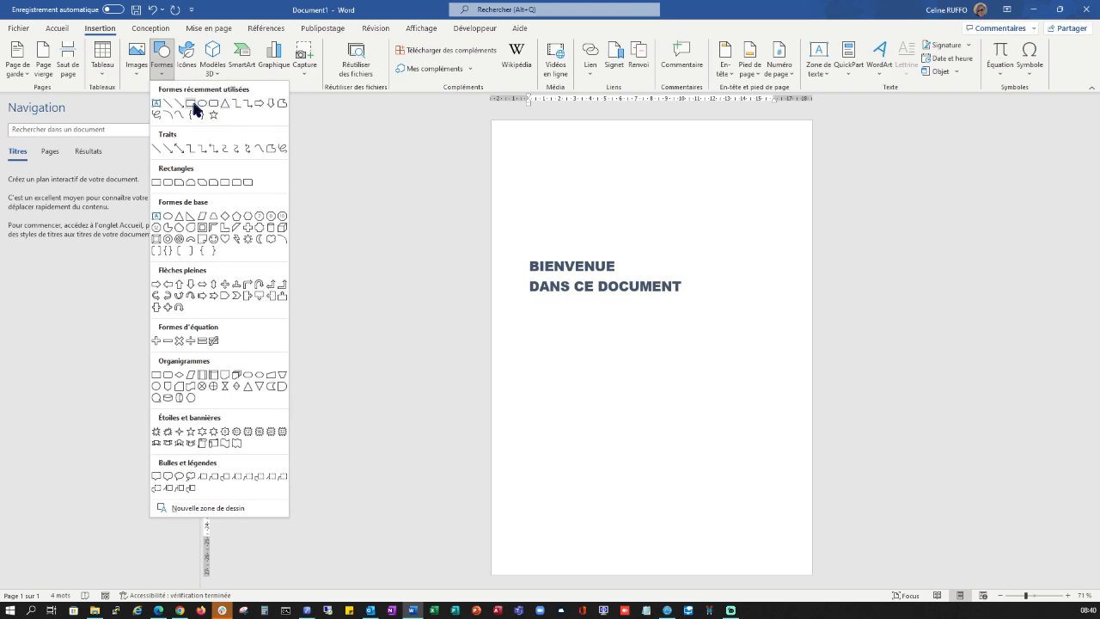
pyautogui.click(197, 108)
pyautogui.moveTo(780, 190)
pyautogui.mouseDown()
pyautogui.moveTo(851, 250)
pyautogui.moveTo(822, 577)
pyautogui.mouseUp()
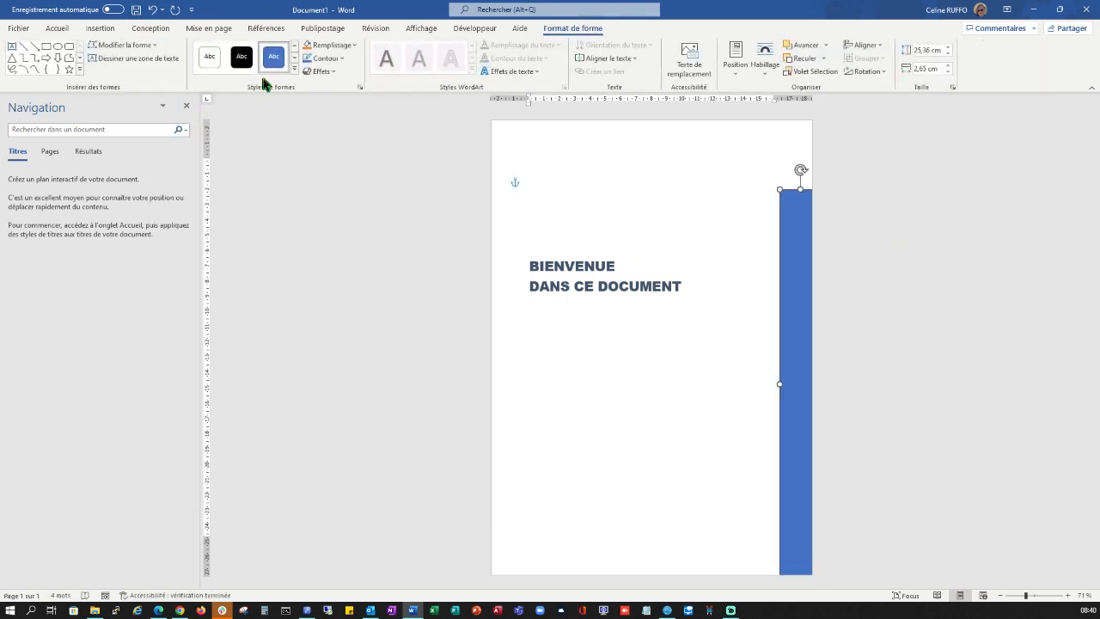
# Step: Draw an ellipse about 8.14 cm high and 9.26 cm wide and place it over the cover page's upper-right corner
pyautogui.click(115, 33)
pyautogui.click(160, 54)
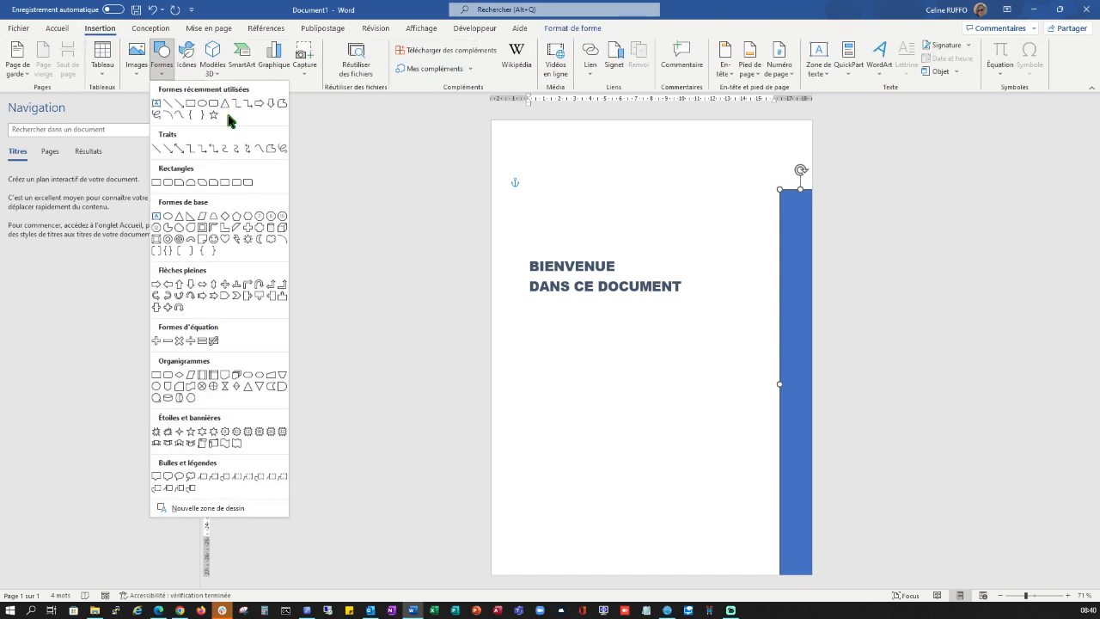
pyautogui.click(196, 104)
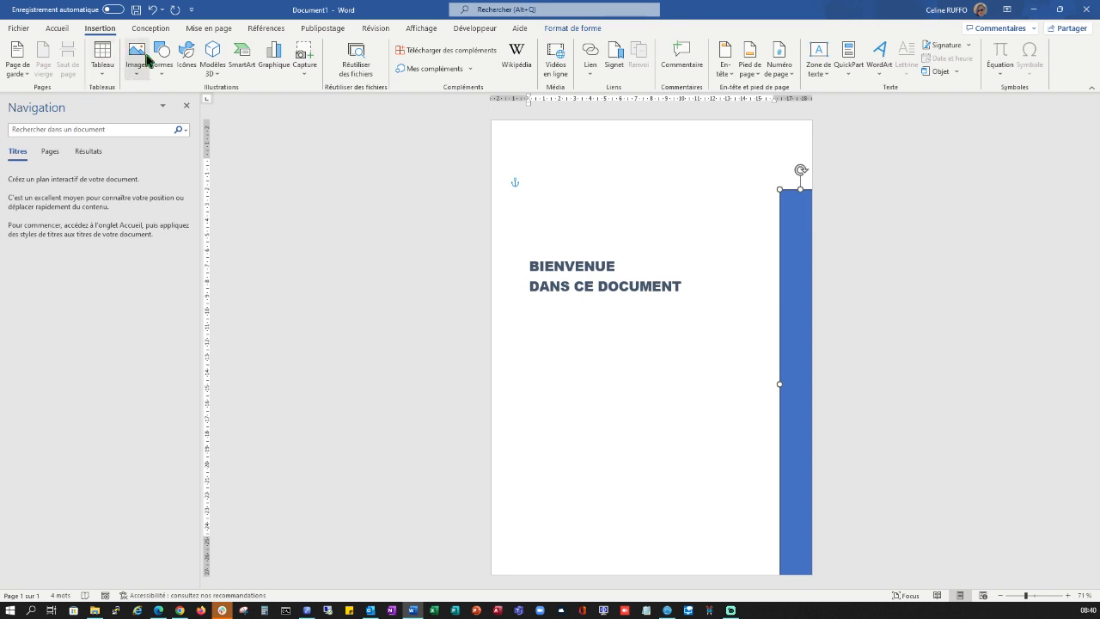
pyautogui.click(170, 74)
pyautogui.click(202, 104)
pyautogui.moveTo(716, 138); pyautogui.dragTo(858, 210)
pyautogui.moveTo(777, 149); pyautogui.dragTo(703, 188)
pyautogui.moveTo(728, 234); pyautogui.dragTo(788, 164)
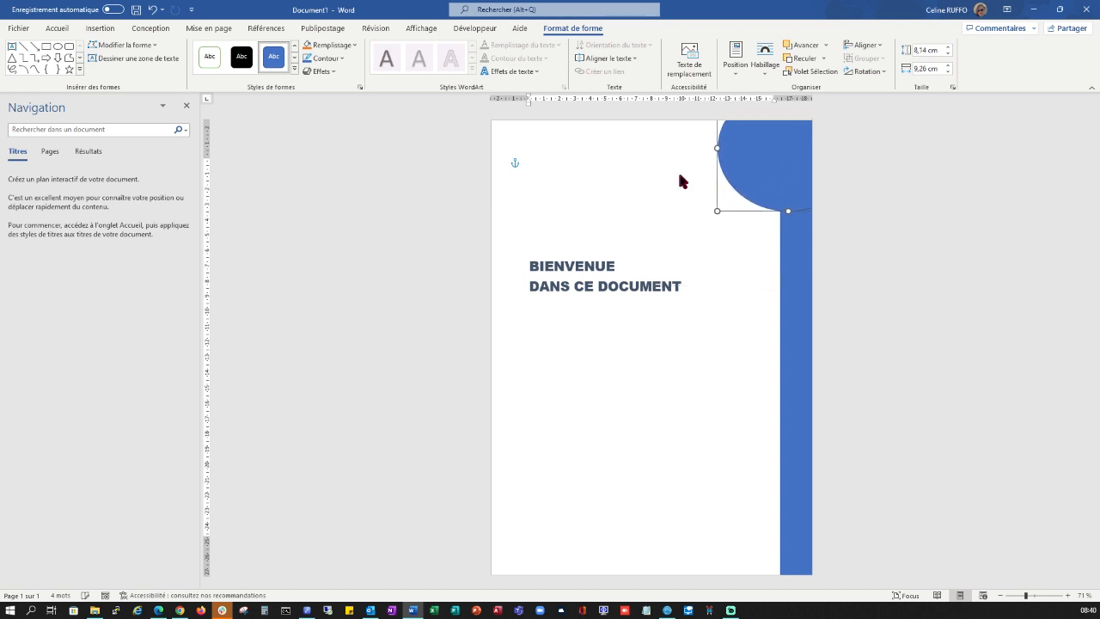
# Step: Remove the outline from both the ellipse and the vertical rectangle on the cover page
pyautogui.click(336, 61)
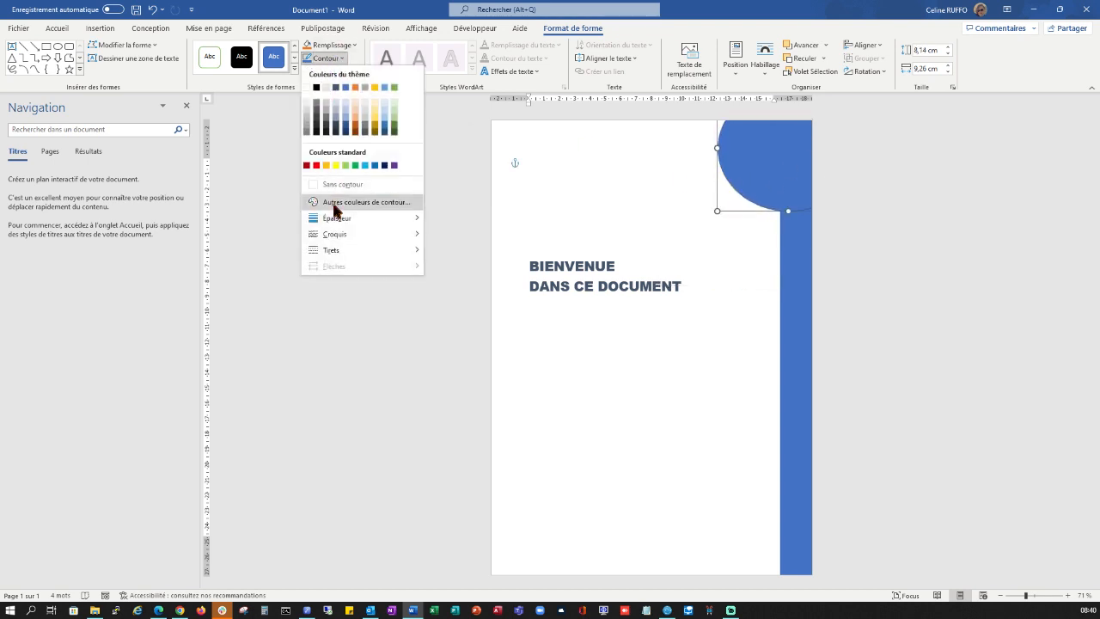
pyautogui.click(337, 184)
pyautogui.click(793, 250)
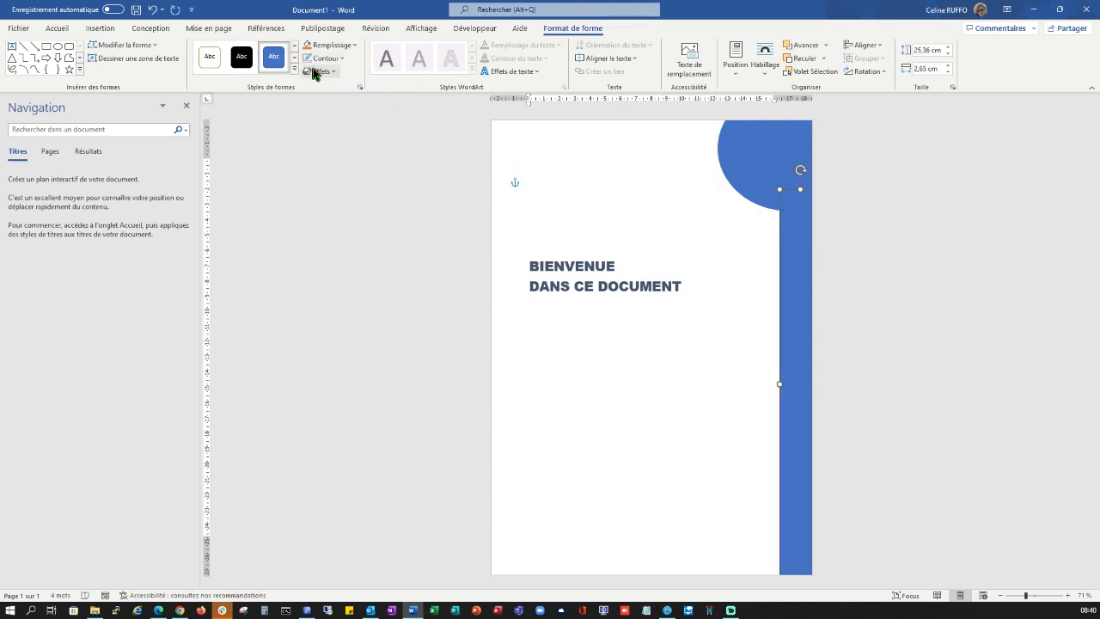
pyautogui.click(327, 59)
pyautogui.click(346, 184)
pyautogui.click(770, 330)
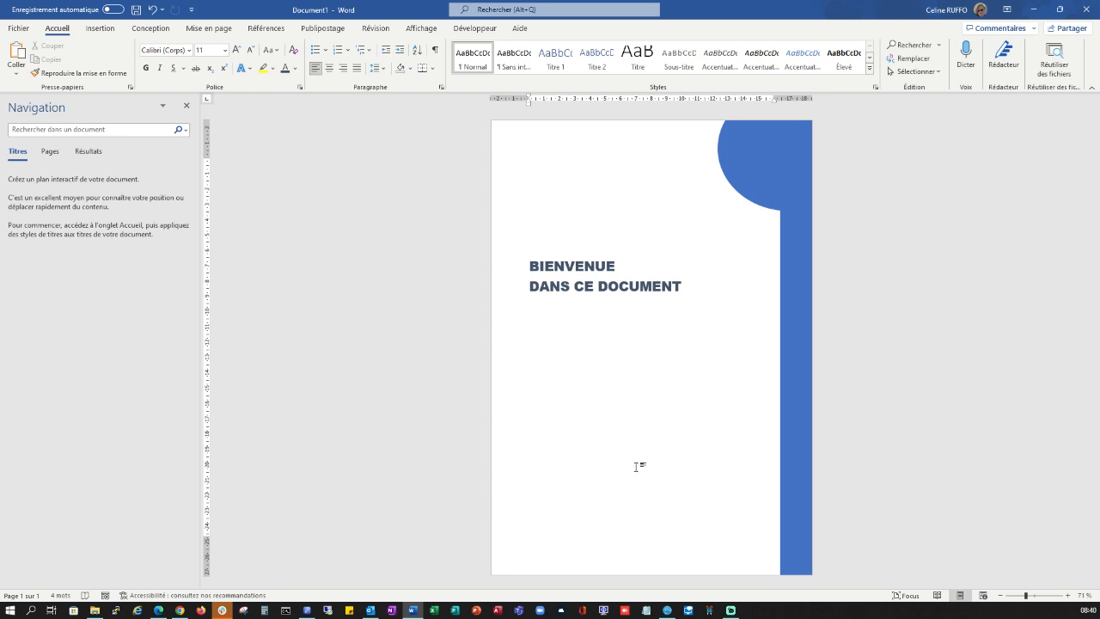
# Step: Enlarge both lines of the cover title to font size 36
pyautogui.click(536, 251)
pyautogui.moveTo(533, 260); pyautogui.dragTo(694, 287)
pyautogui.click(226, 50)
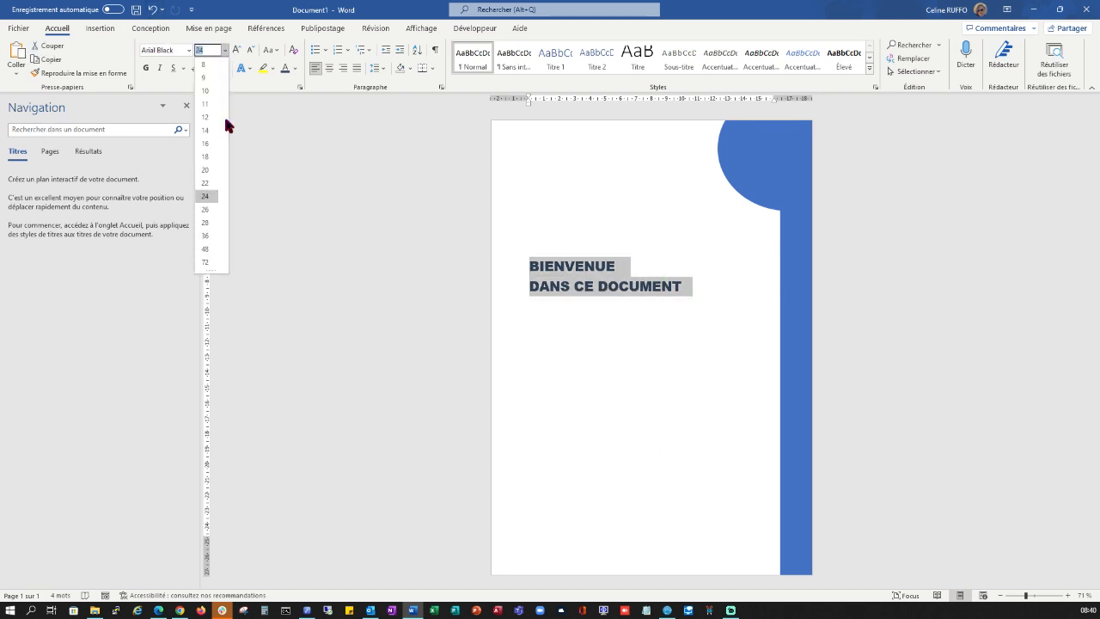
pyautogui.click(212, 223)
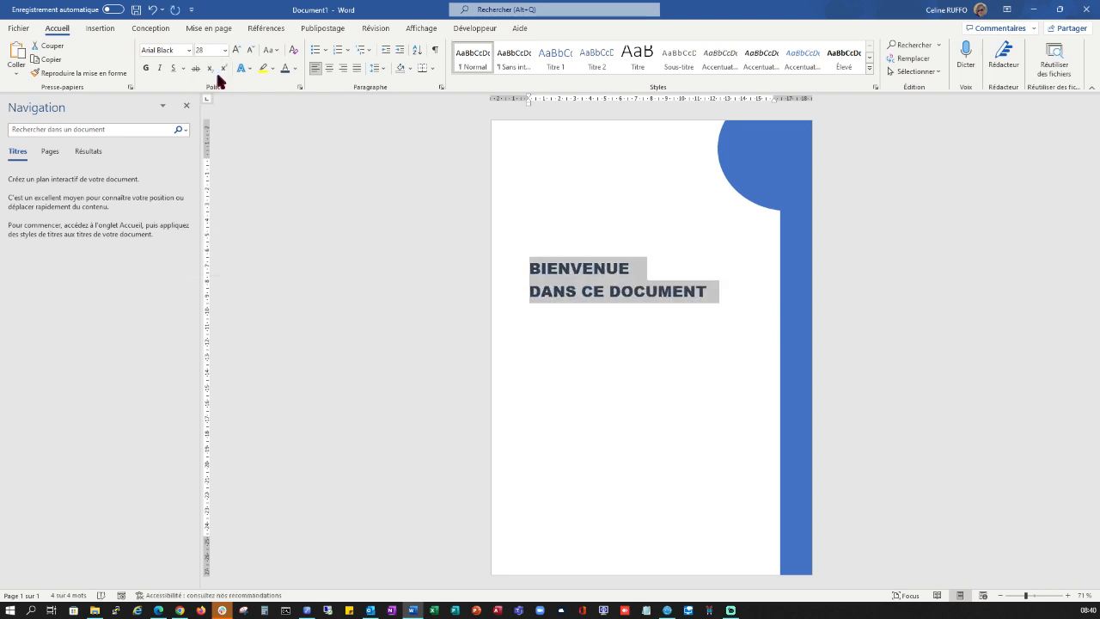
pyautogui.click(226, 50)
pyautogui.click(210, 236)
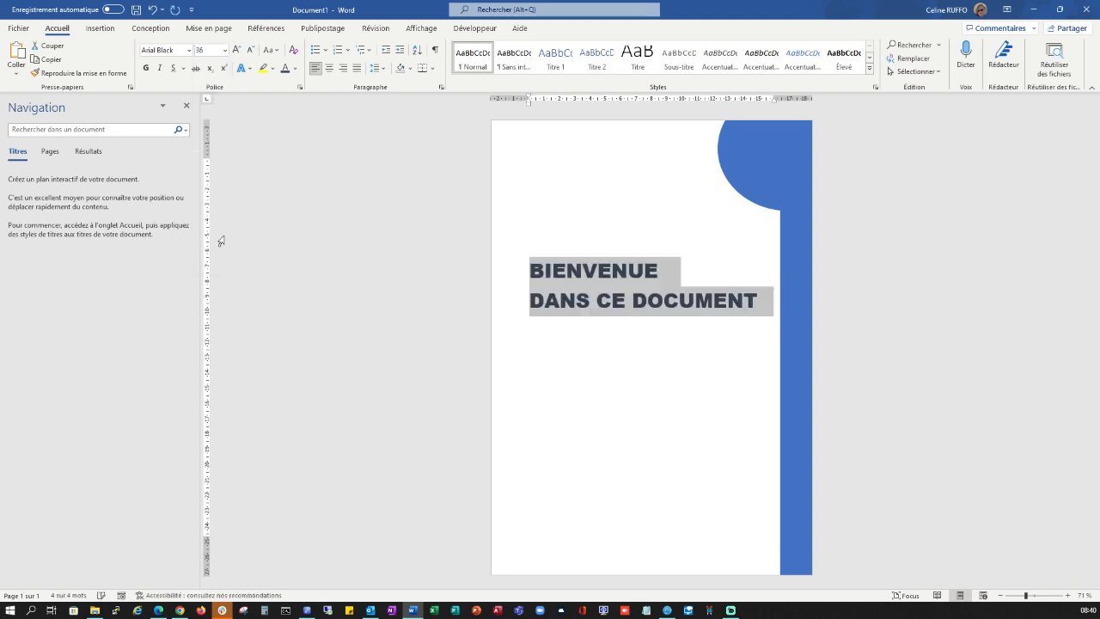
# Step: Start a second page with a page break below the title and insert the "Ligne latérale" header
pyautogui.click(583, 371)
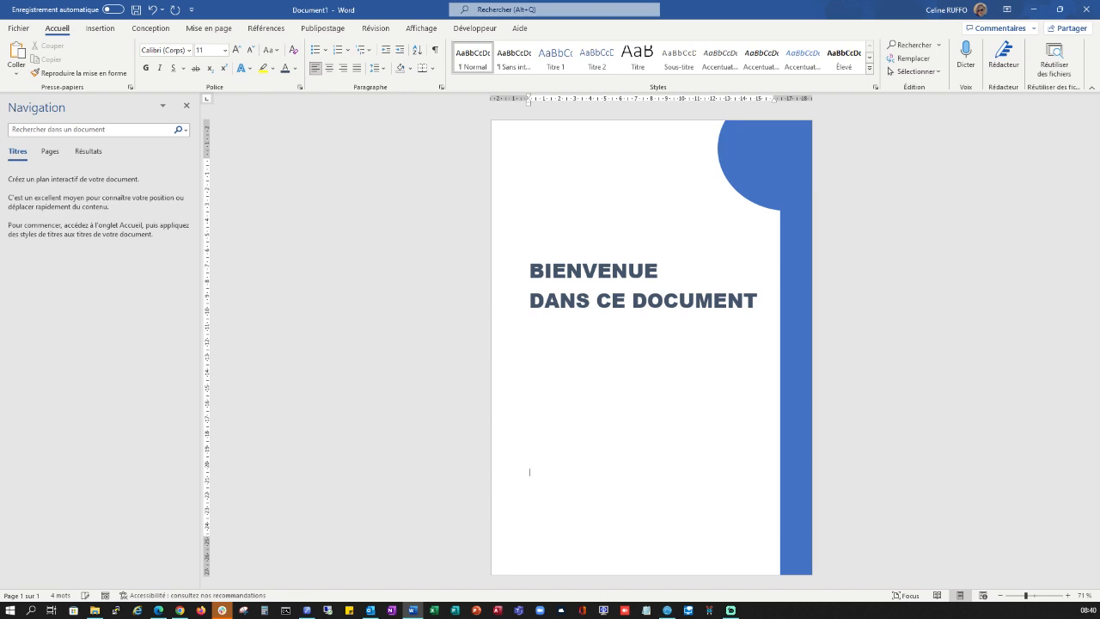
pyautogui.hotkey('ctrl', 'Return')
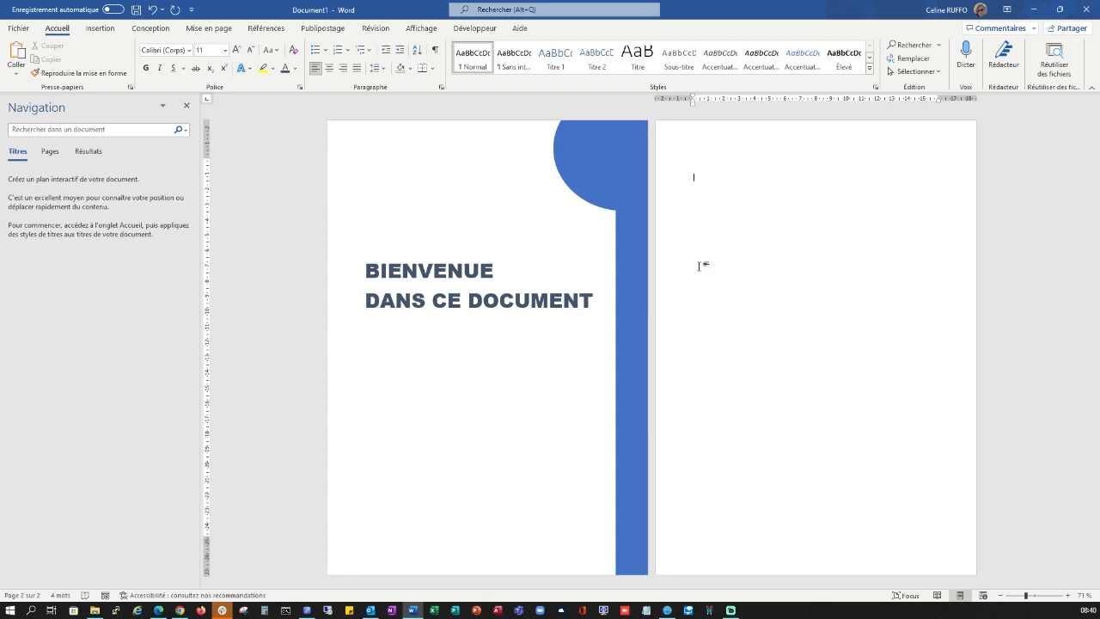
pyautogui.click(106, 28)
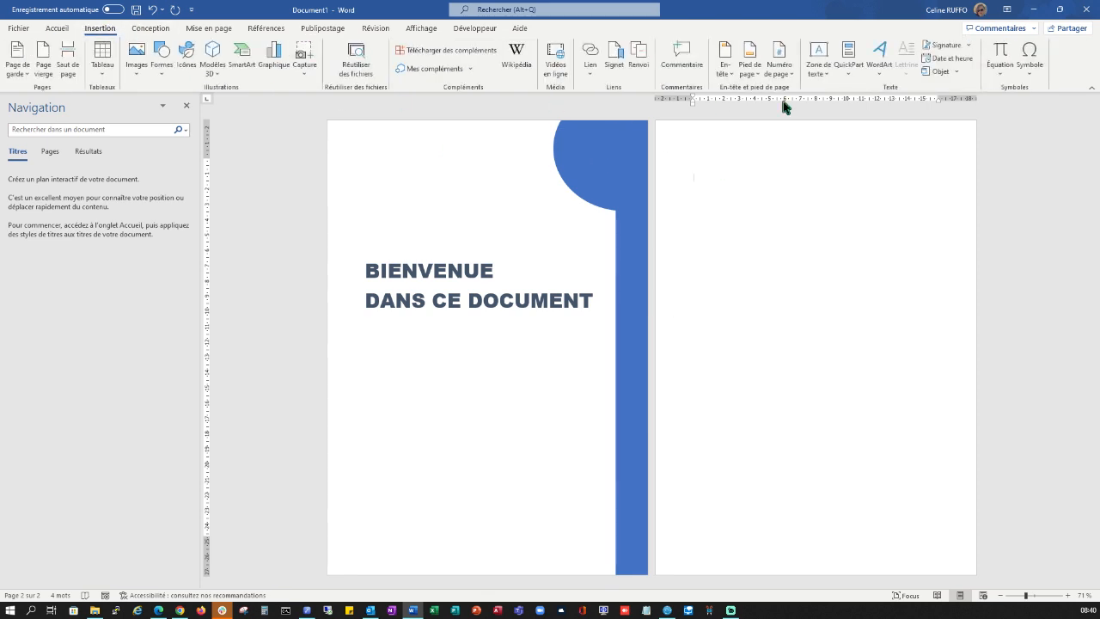
pyautogui.click(725, 72)
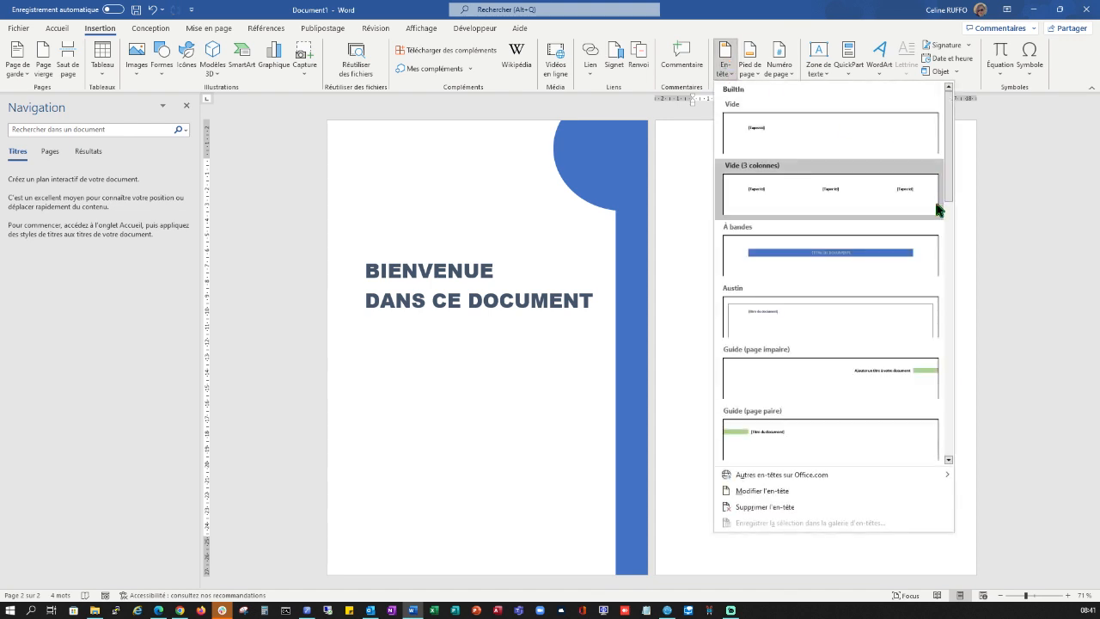
pyautogui.moveTo(950, 172); pyautogui.dragTo(956, 252)
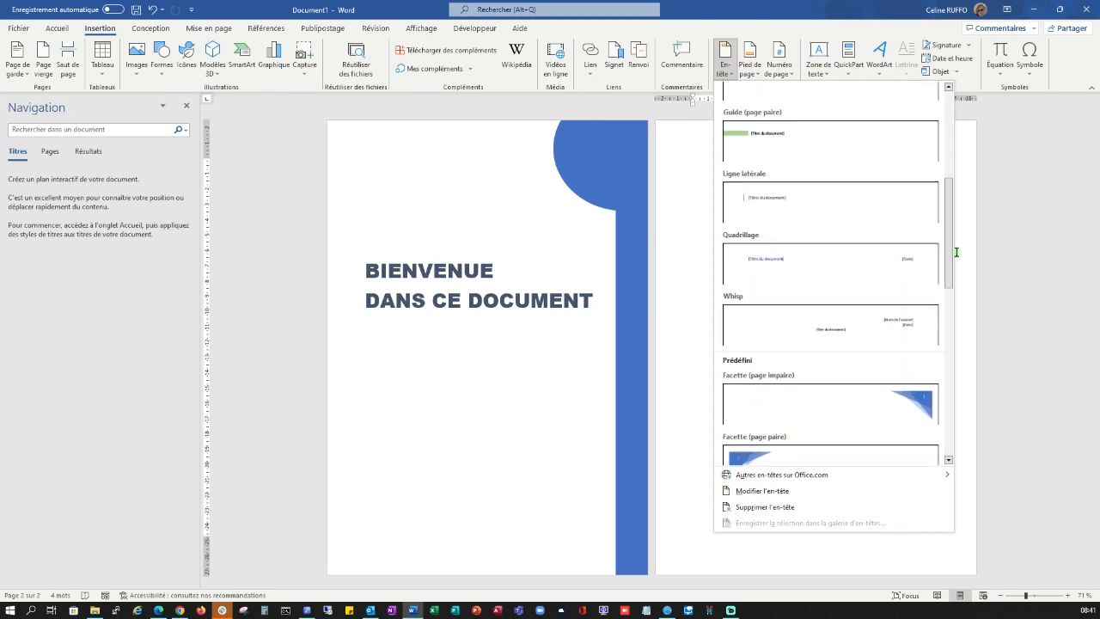
pyautogui.click(800, 207)
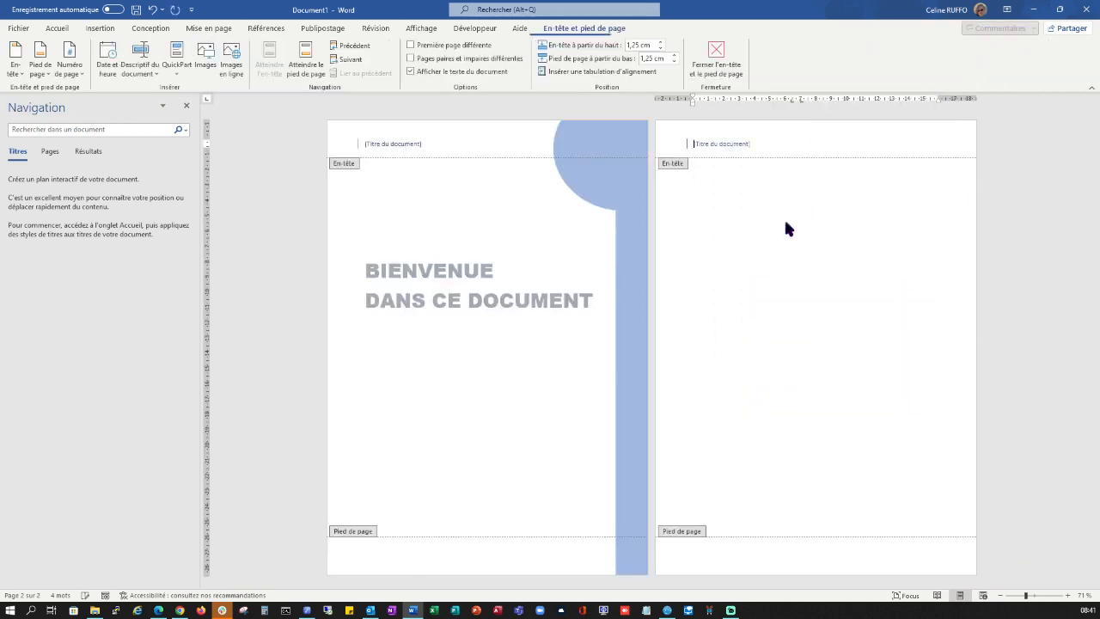
# Step: Fill the header's document title with "BIENVENUE DANS CE DOCUMENT" and return to the body of the second page
pyautogui.click(411, 143)
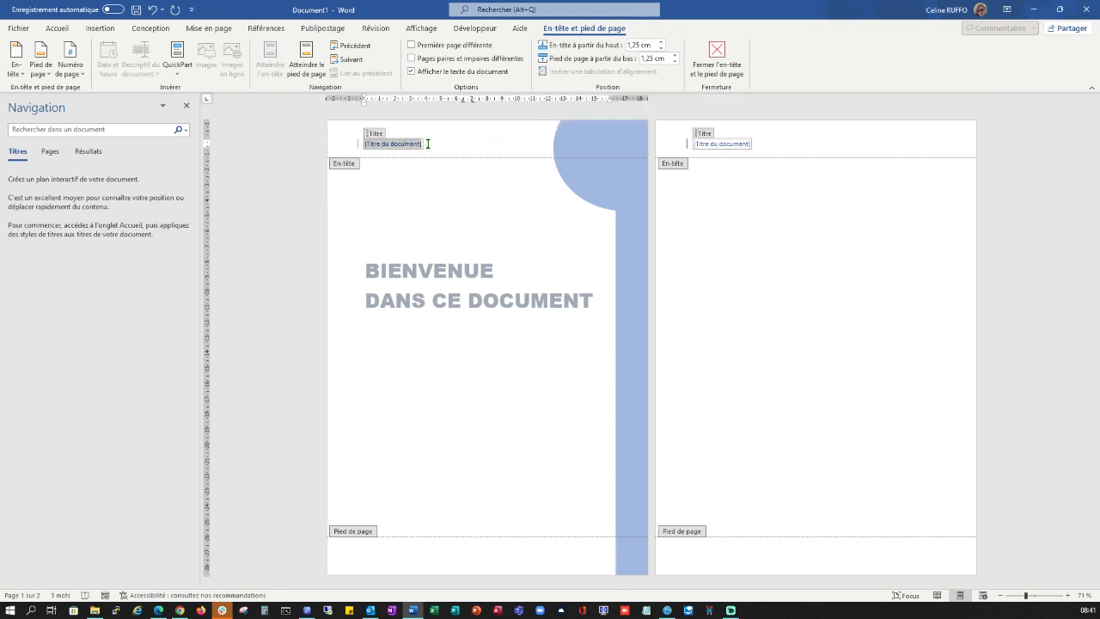
pyautogui.click(746, 143)
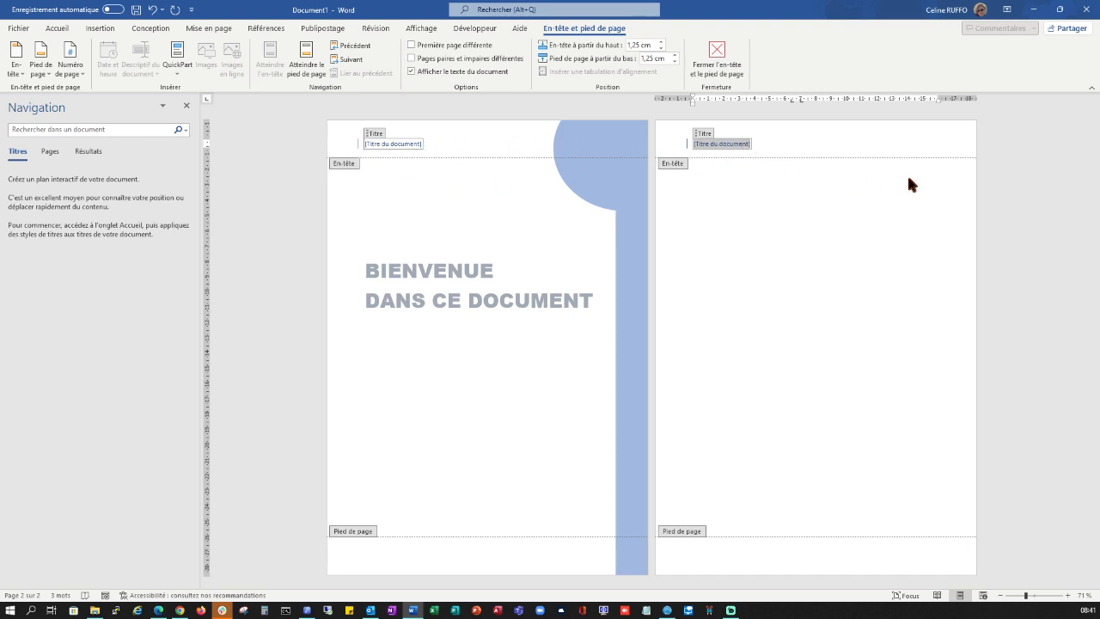
pyautogui.write('BIENVE')
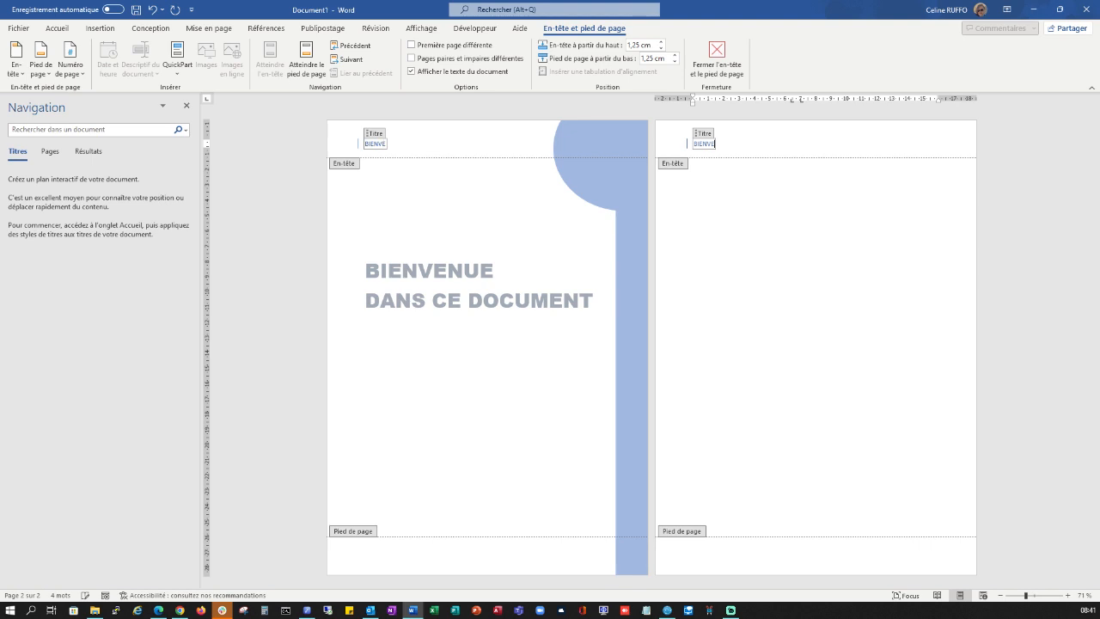
pyautogui.write('NUE DANS CE DOCUMENT')
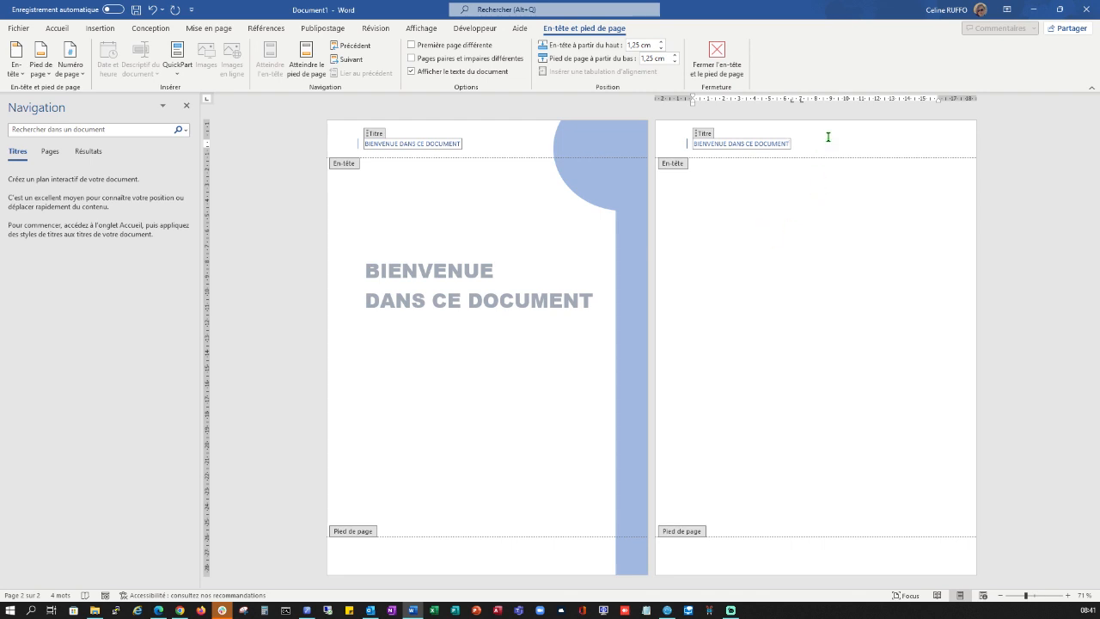
pyautogui.doubleClick(818, 225)
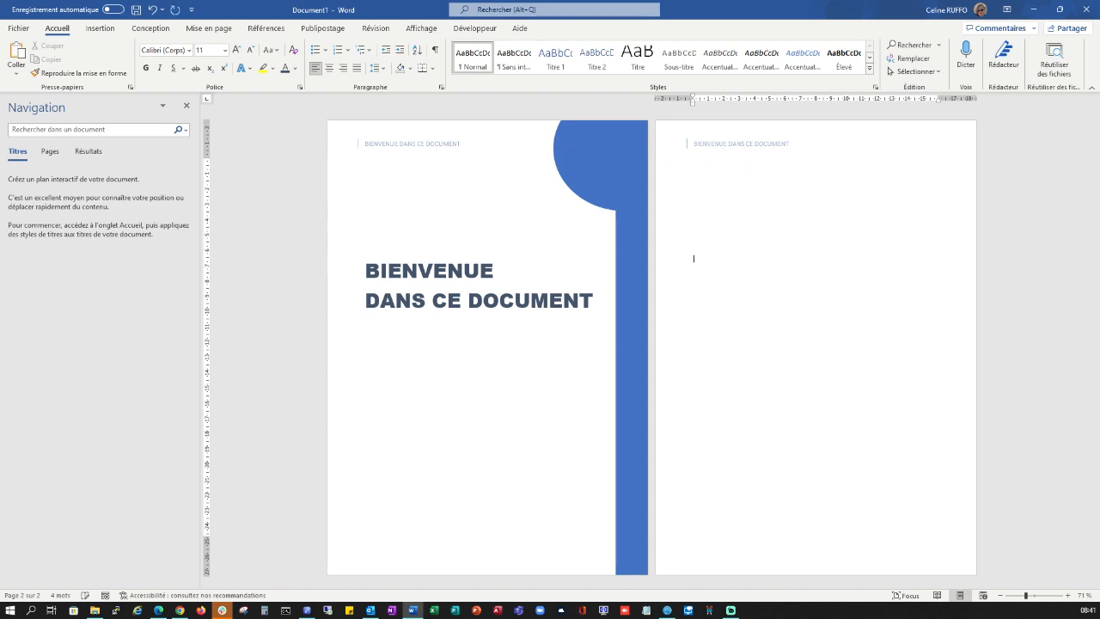
# Step: Add a third page with a page break and insert the "Rétrospective" footer from the second page, returning to the body text
pyautogui.hotkey('ctrl', 'Return')
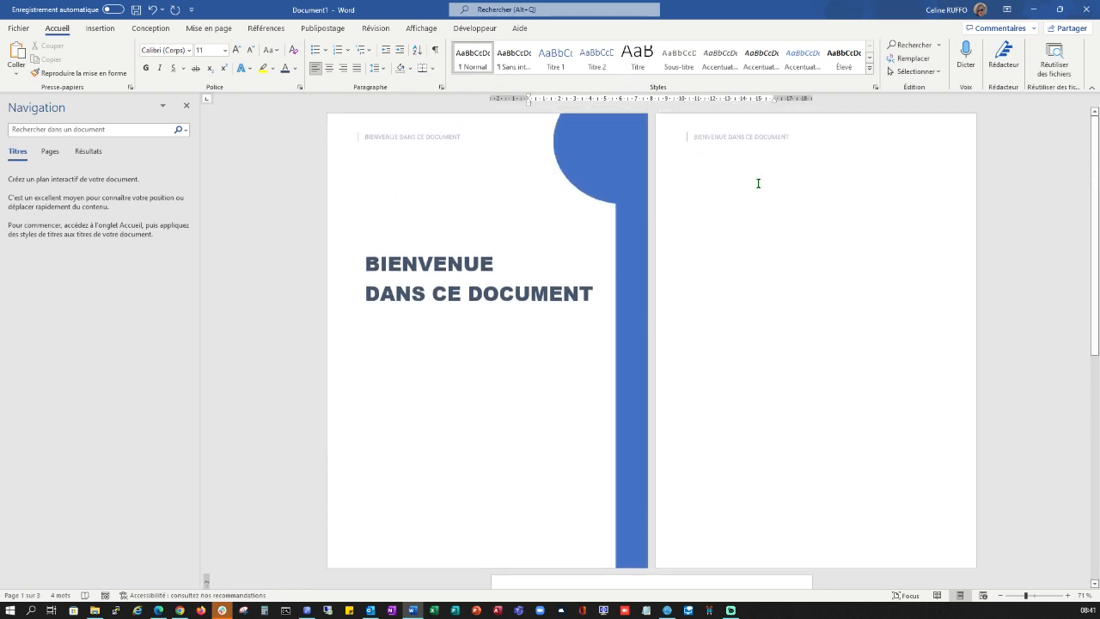
pyautogui.click(712, 168)
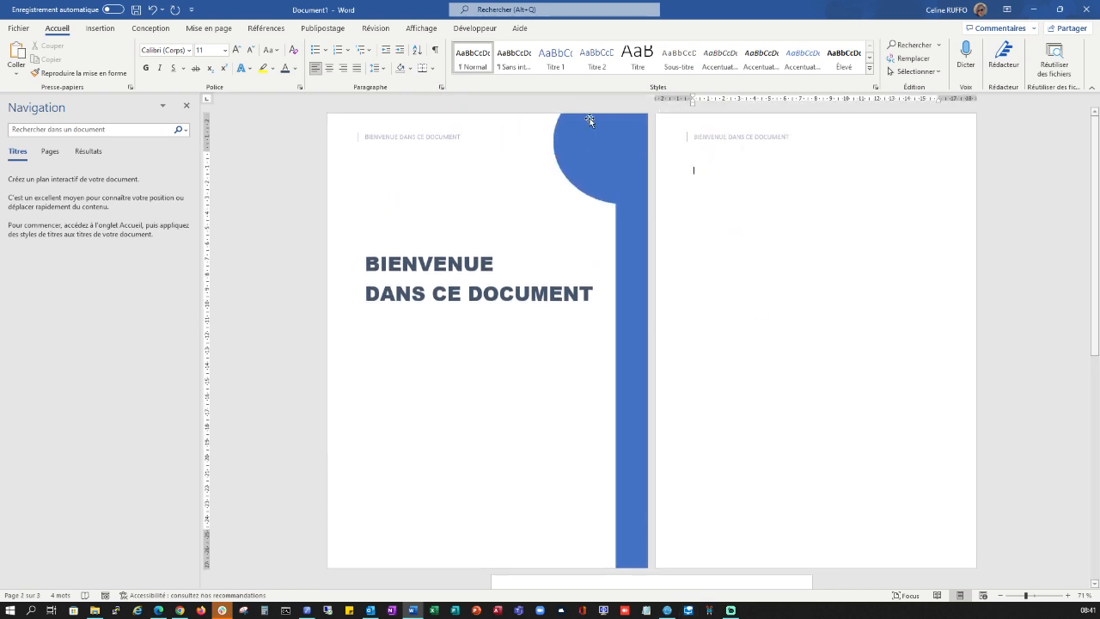
pyautogui.click(107, 27)
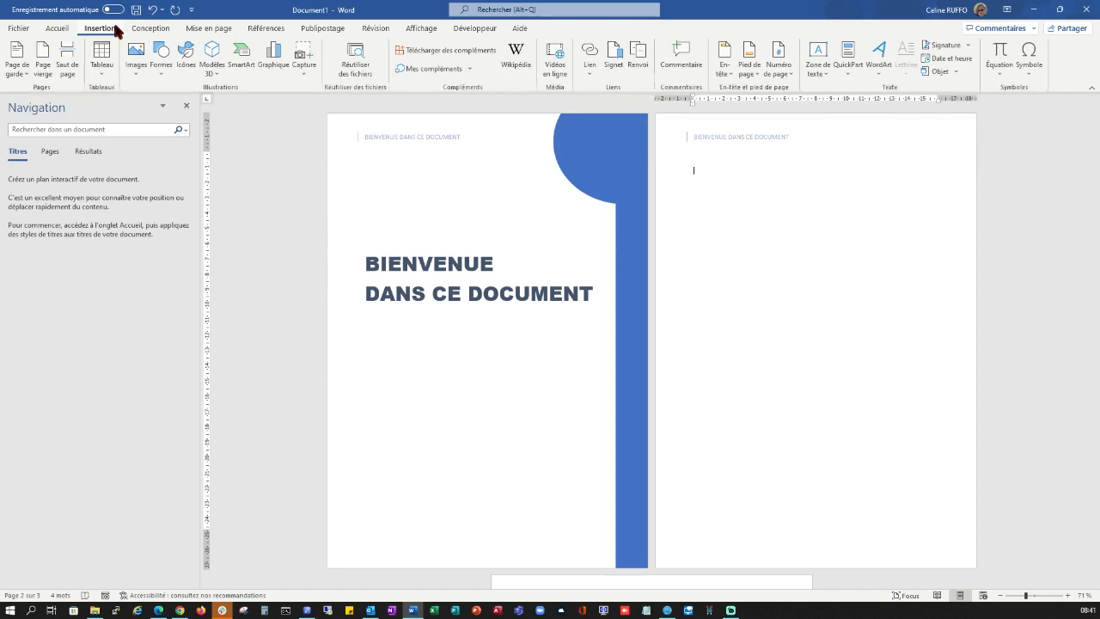
pyautogui.click(750, 69)
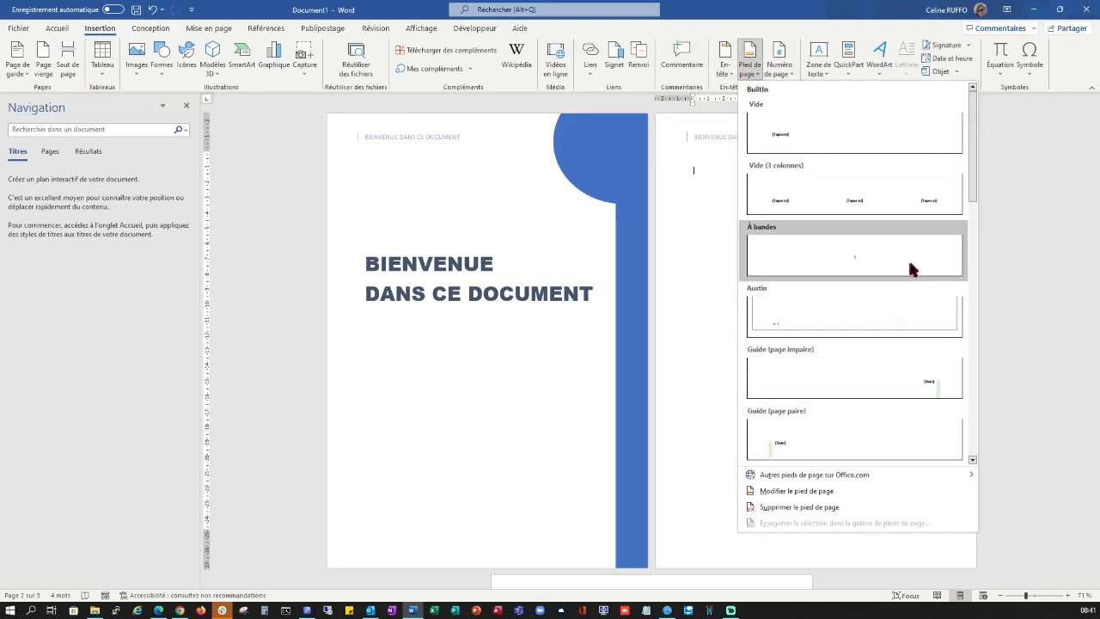
pyautogui.scroll(-5, 928, 281)
pyautogui.scroll(-3, 927, 277)
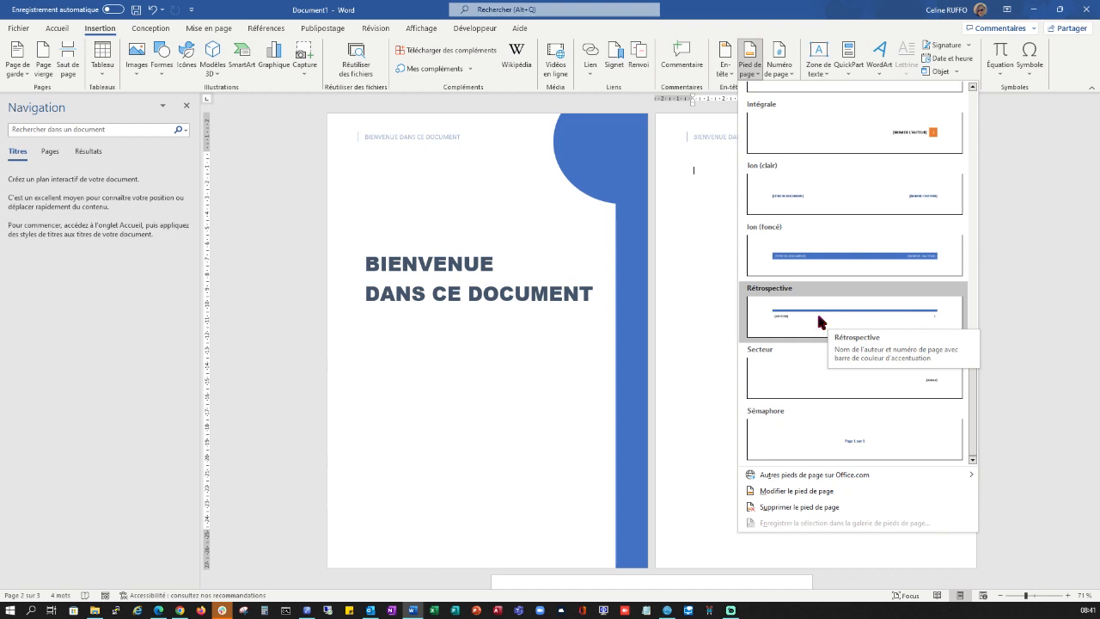
pyautogui.click(806, 316)
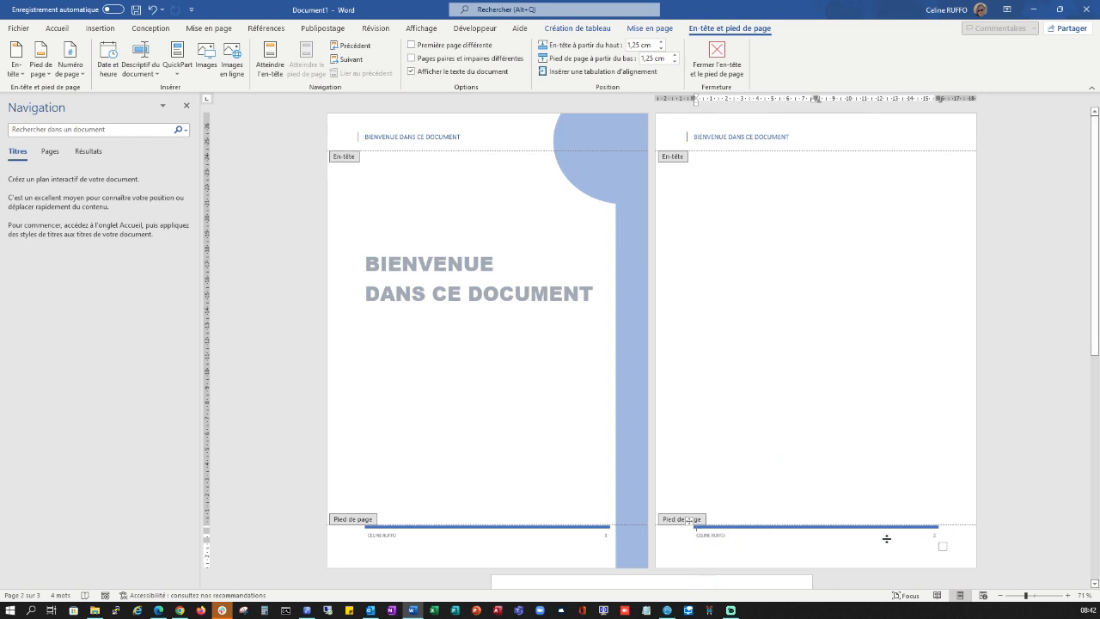
pyautogui.doubleClick(808, 368)
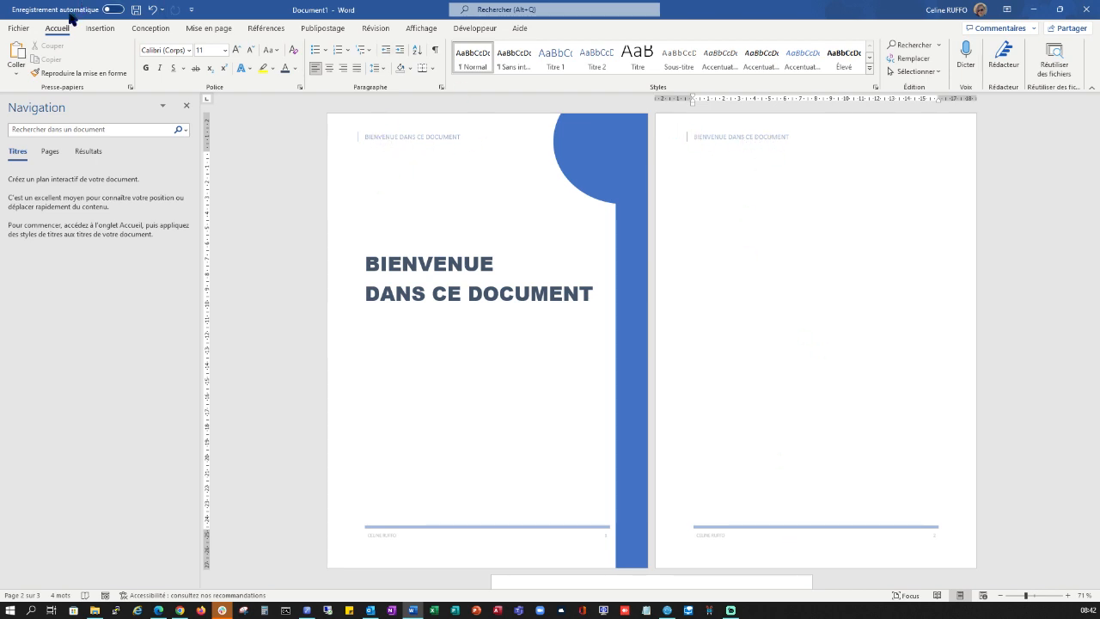
pyautogui.click(99, 30)
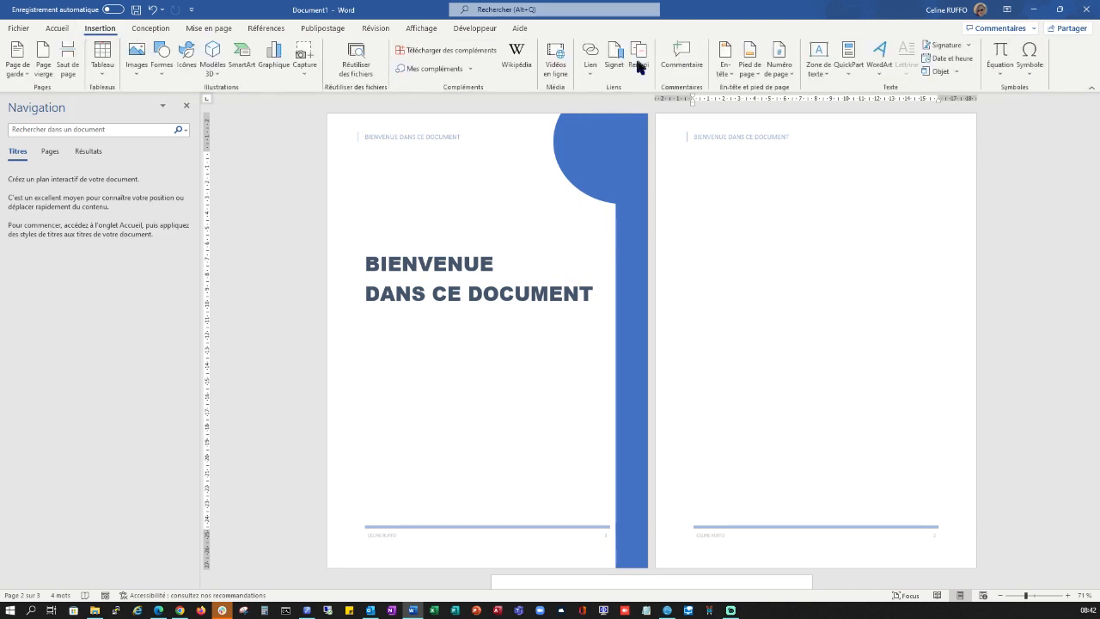
pyautogui.click(783, 76)
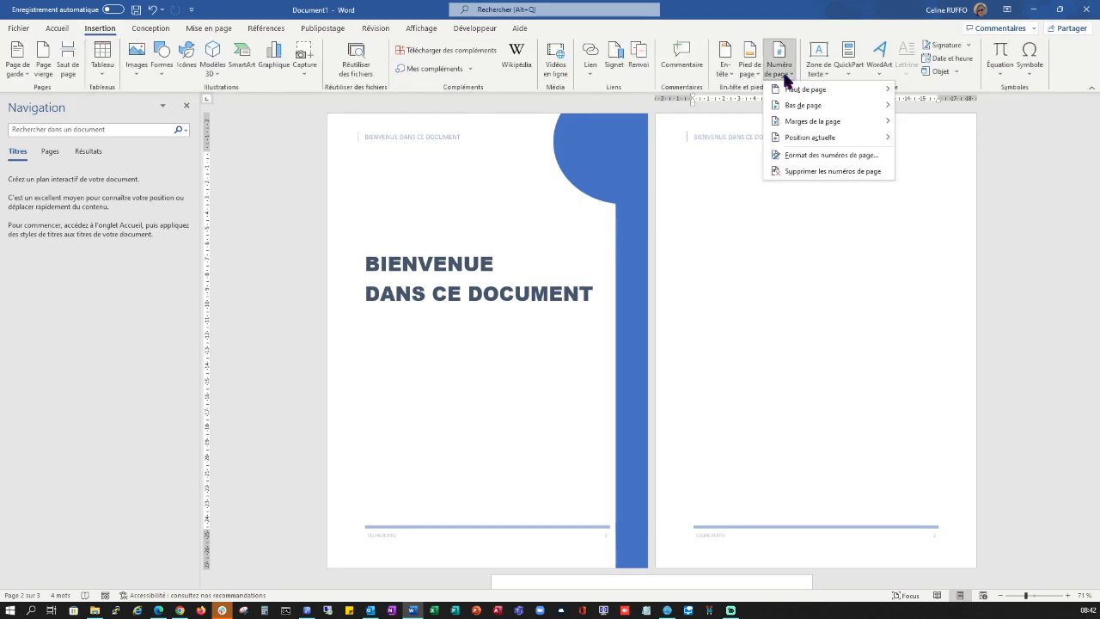
pyautogui.click(810, 156)
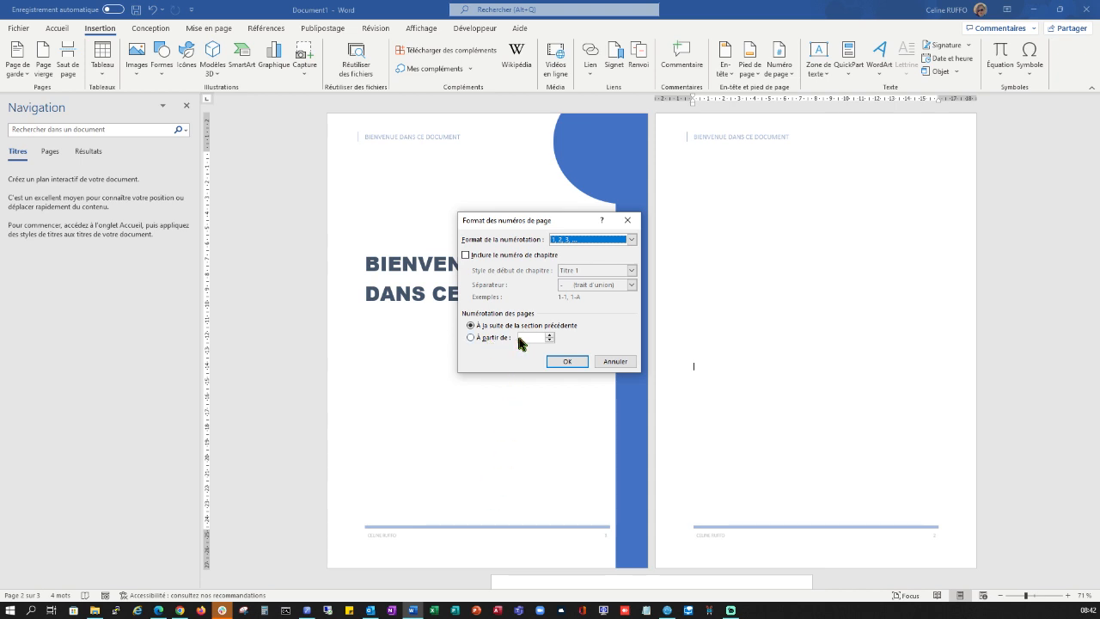
pyautogui.click(606, 361)
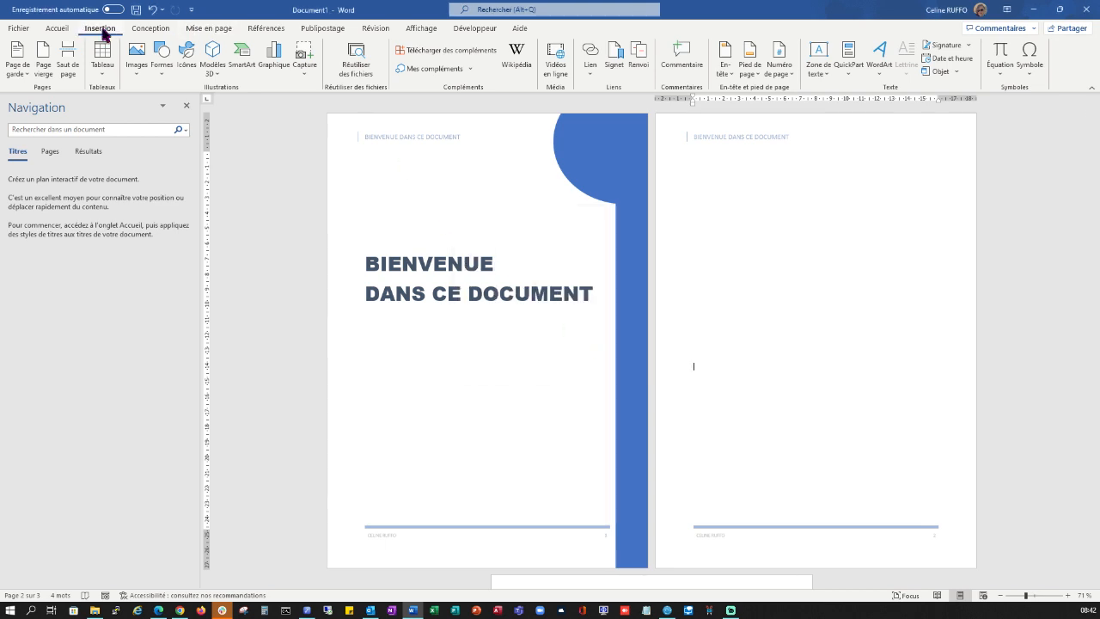
# Step: Give the first page a different header and footer so the cover page carries neither, and return to the second page's body
pyautogui.click(726, 65)
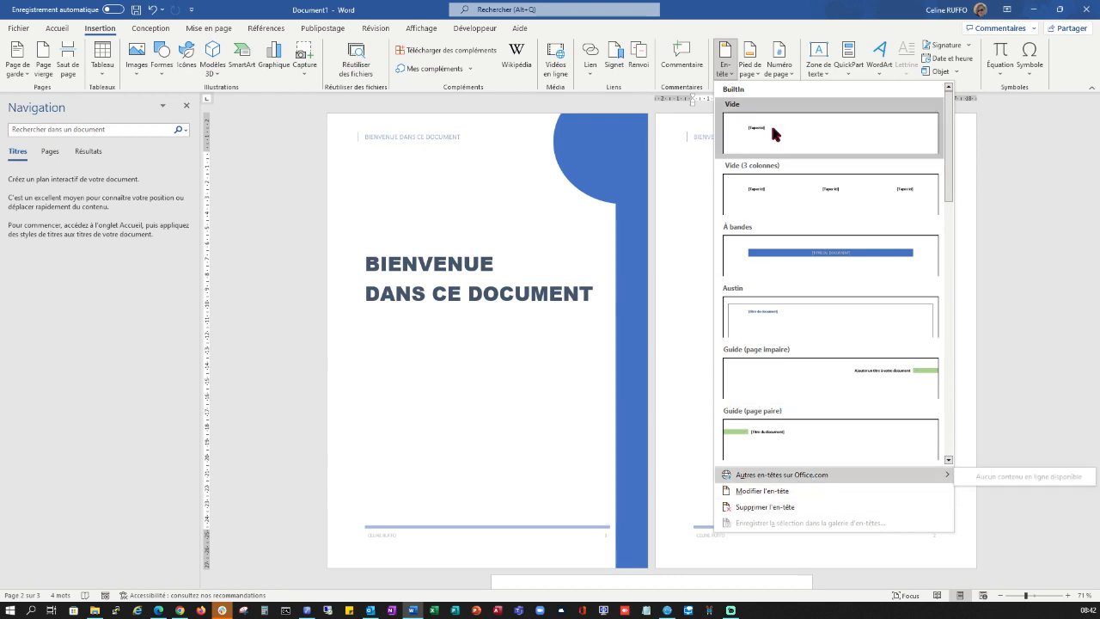
pyautogui.click(695, 148)
pyautogui.doubleClick(826, 141)
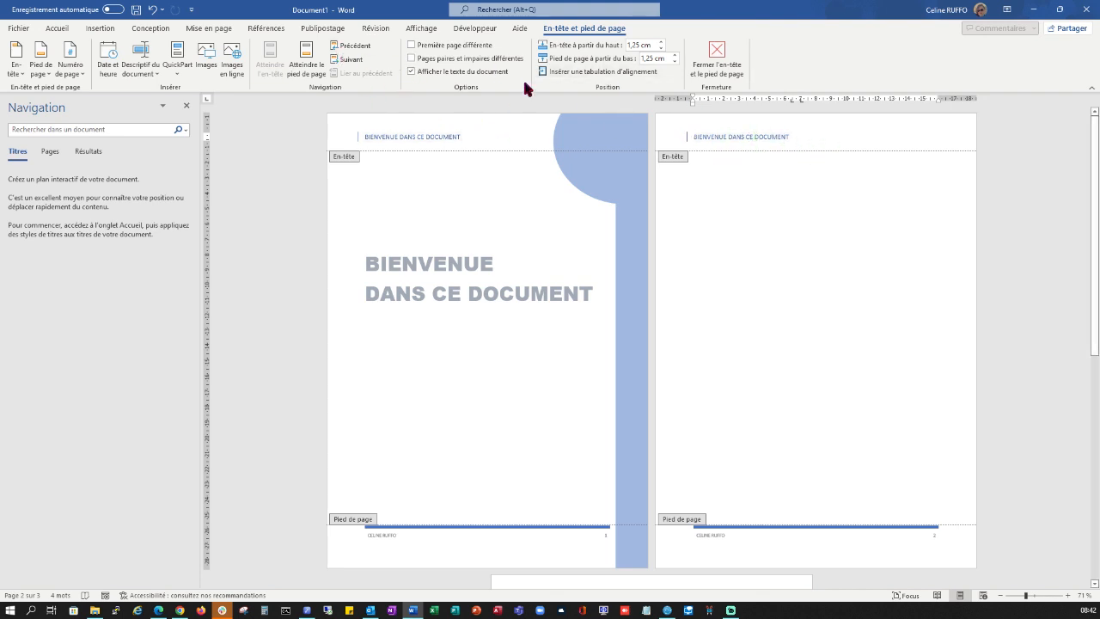
pyautogui.click(439, 49)
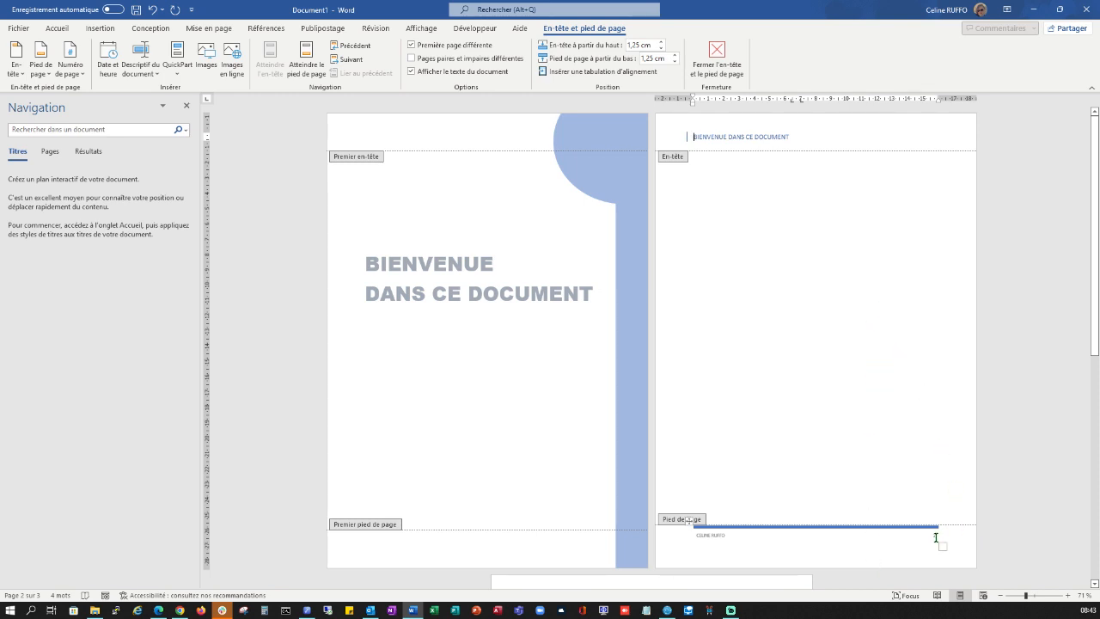
pyautogui.doubleClick(830, 365)
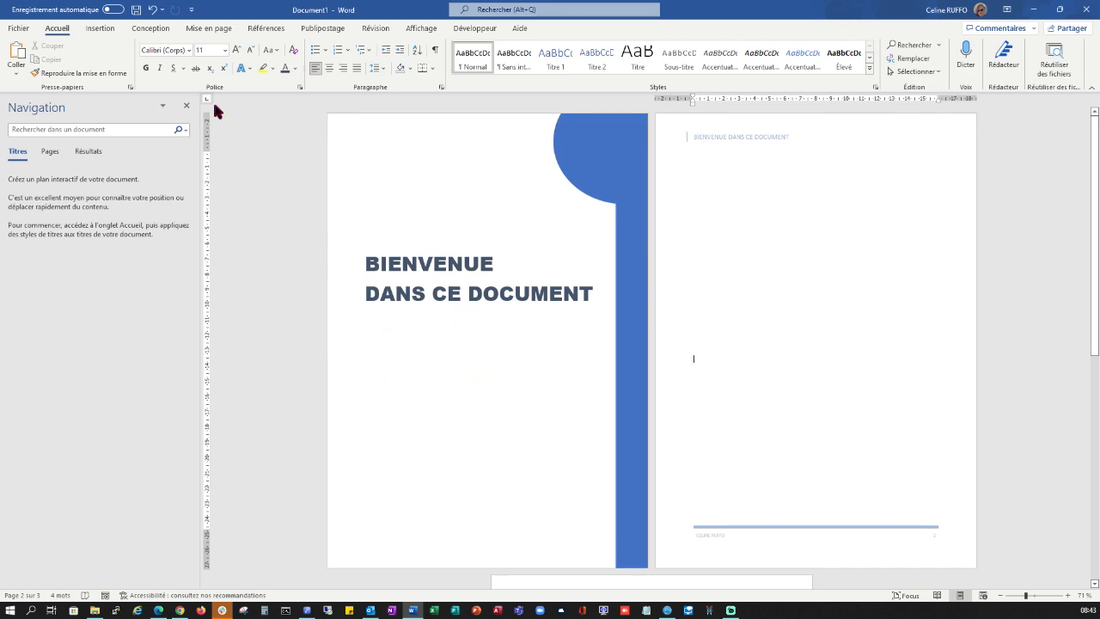
# Step: Set the page numbering to start from a specified number instead of continuing from the previous section
pyautogui.click(99, 28)
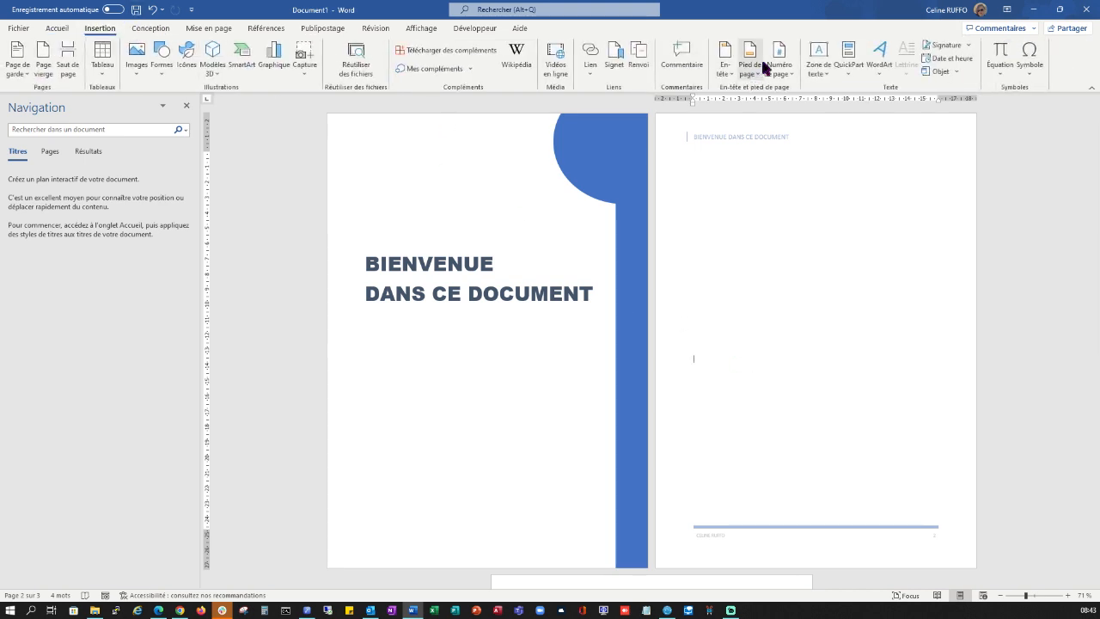
pyautogui.click(784, 72)
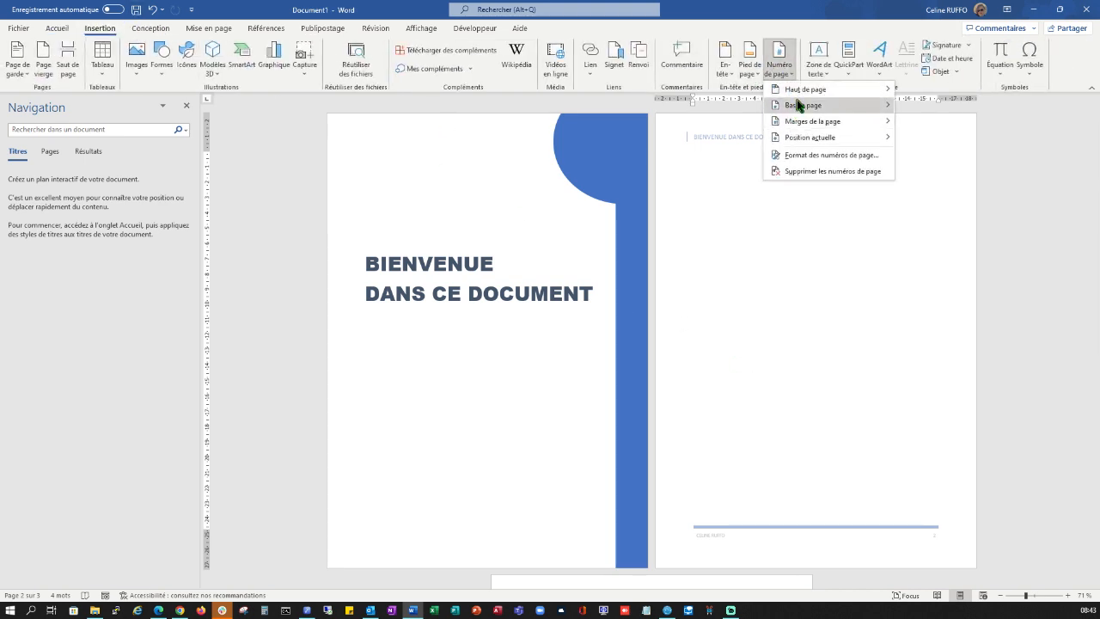
pyautogui.click(808, 157)
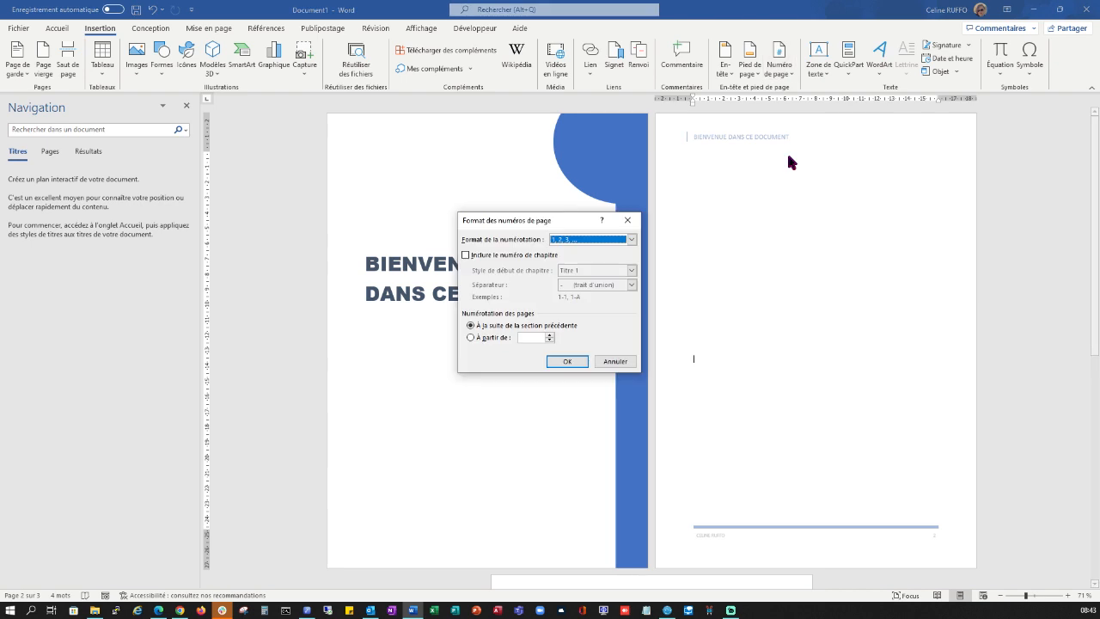
pyautogui.click(494, 337)
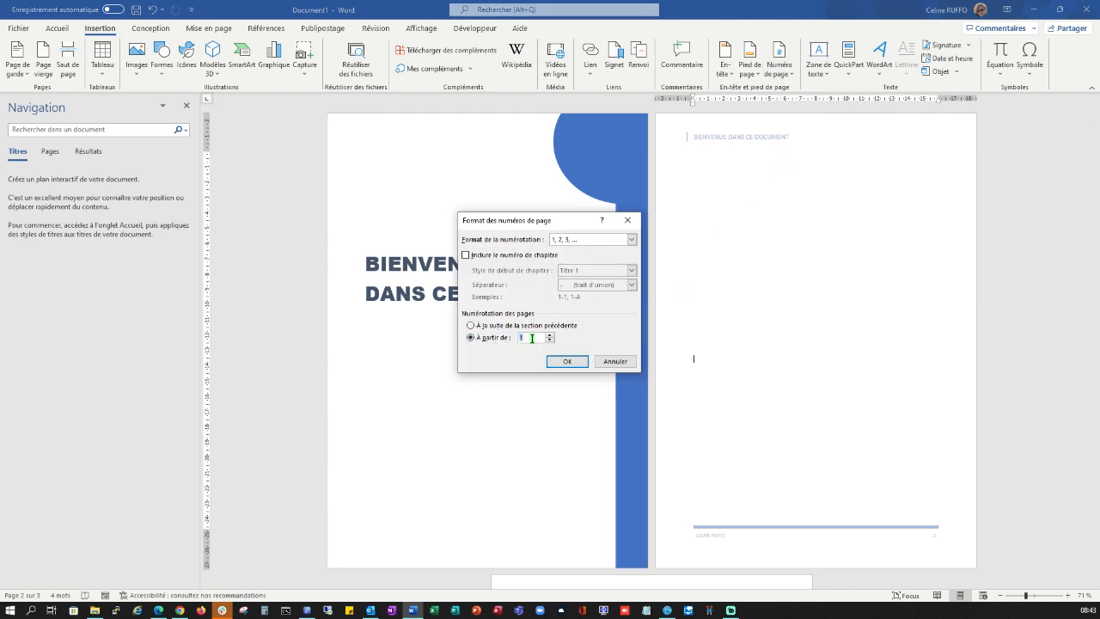
pyautogui.moveTo(532, 337); pyautogui.dragTo(513, 342)
pyautogui.click(562, 361)
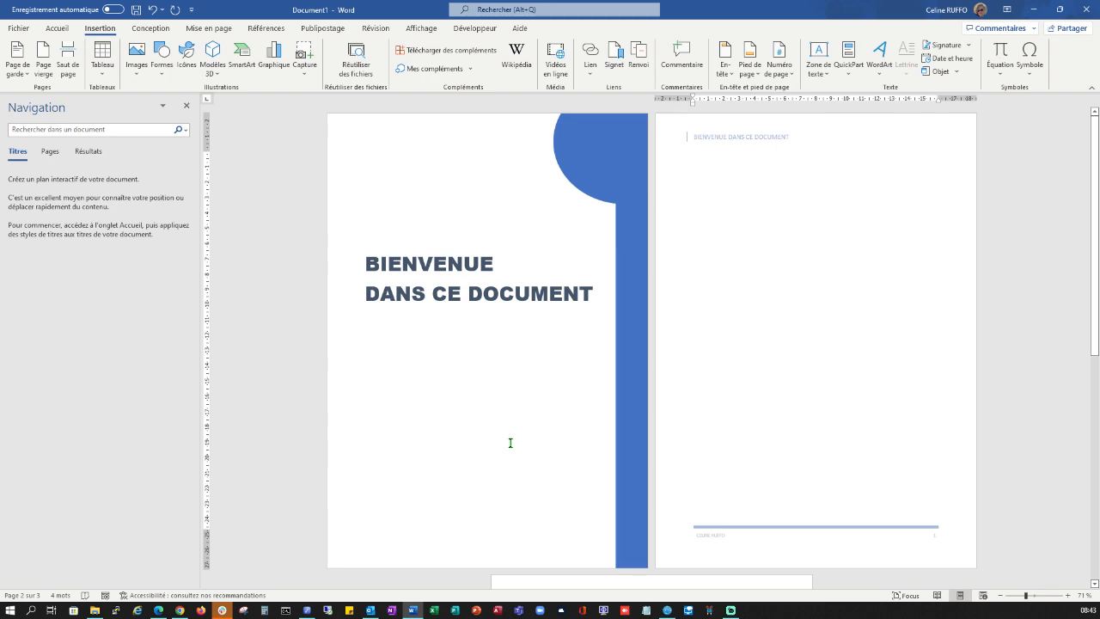
# Step: Check the headers, footers and page numbers across the cover, second and third pages
pyautogui.scroll(-5, 856, 300)
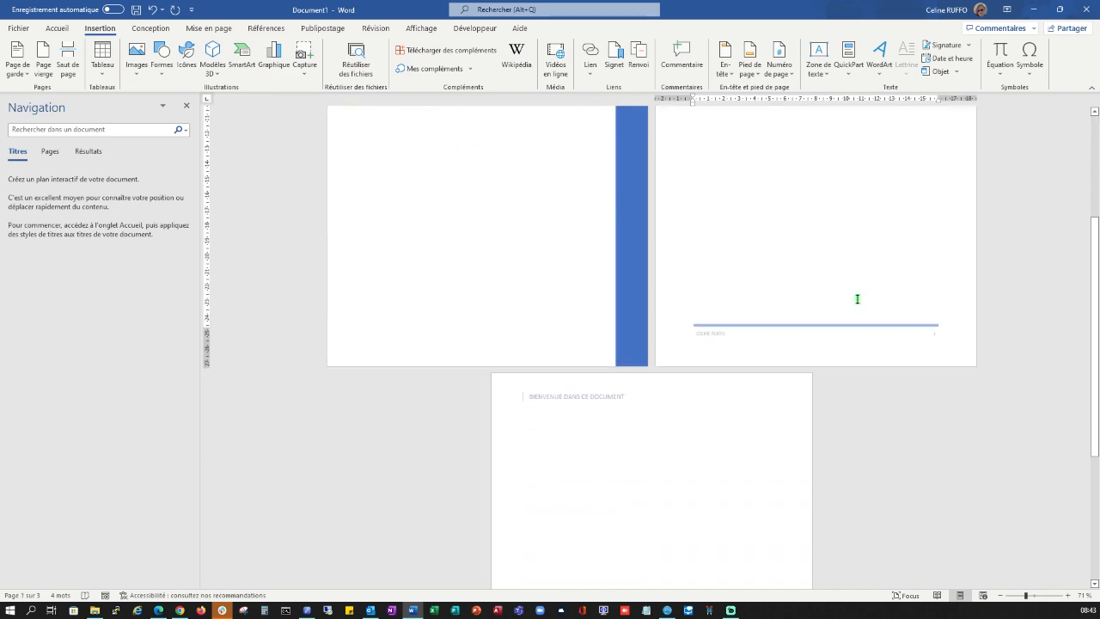
pyautogui.scroll(-1, 825, 285)
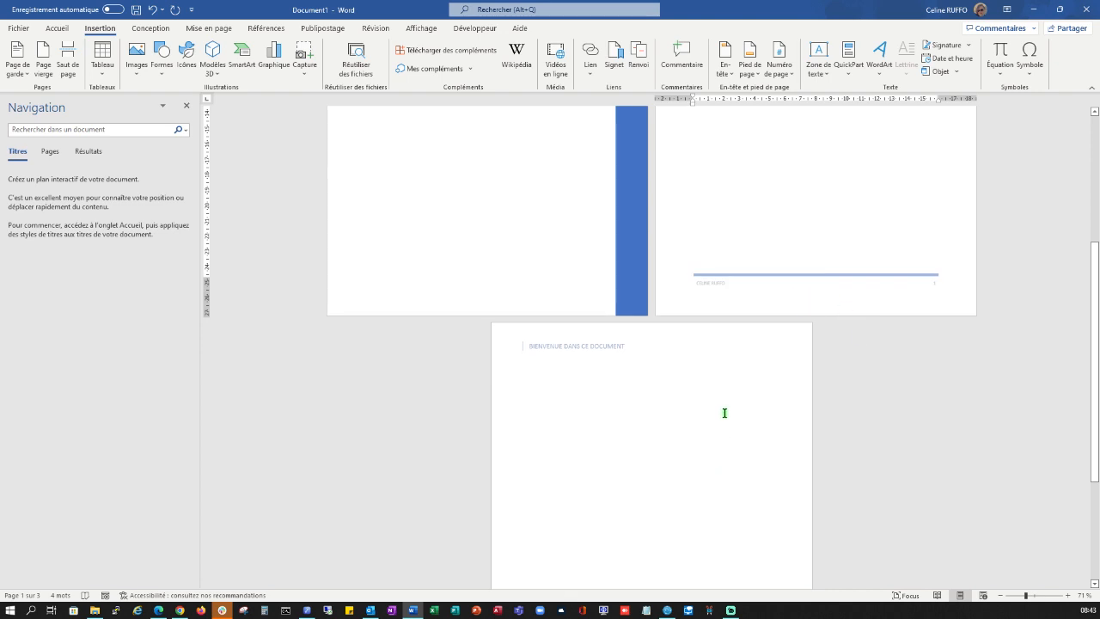
pyautogui.scroll(4, 755, 356)
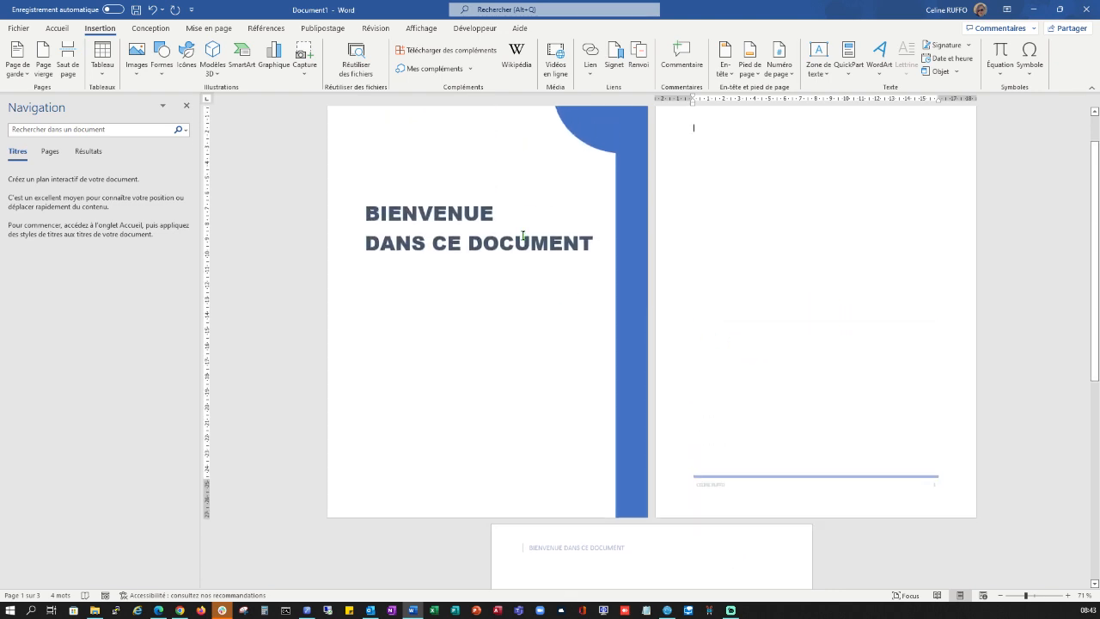
pyautogui.click(503, 334)
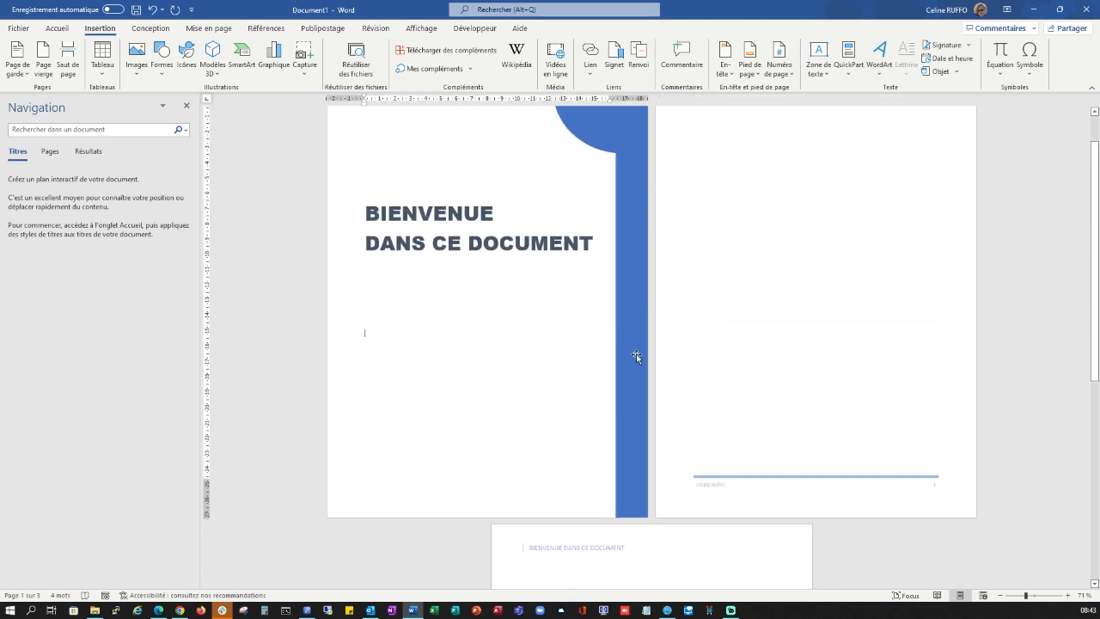
pyautogui.click(813, 211)
pyautogui.click(410, 292)
pyautogui.scroll(1, 410, 292)
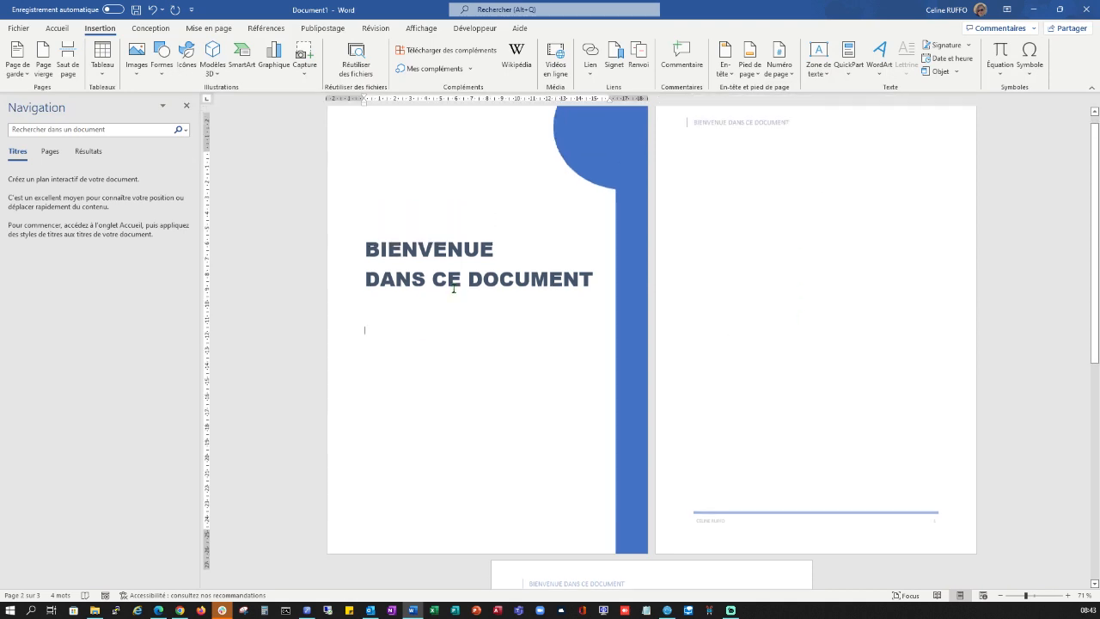
# Step: Remove an empty line above the cover title and place the cursor on the line below the title
pyautogui.click(365, 256)
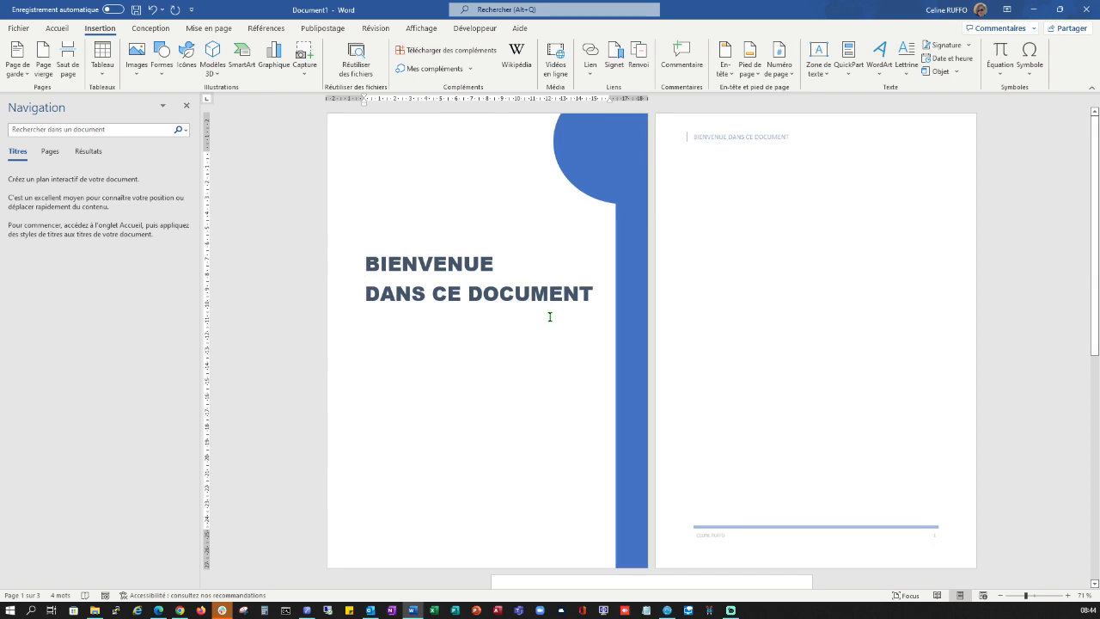
pyautogui.press('BackSpace')
pyautogui.click(385, 307)
# Step: Search the online pictures for "Bureau" and leave the picture search without inserting one
pyautogui.click(136, 64)
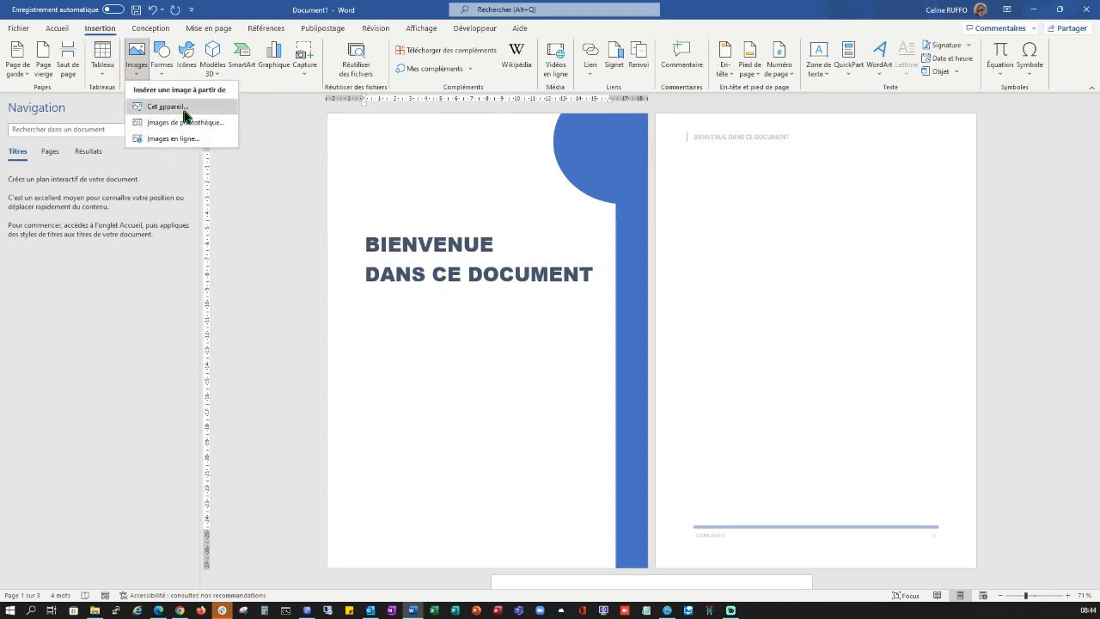
pyautogui.click(167, 138)
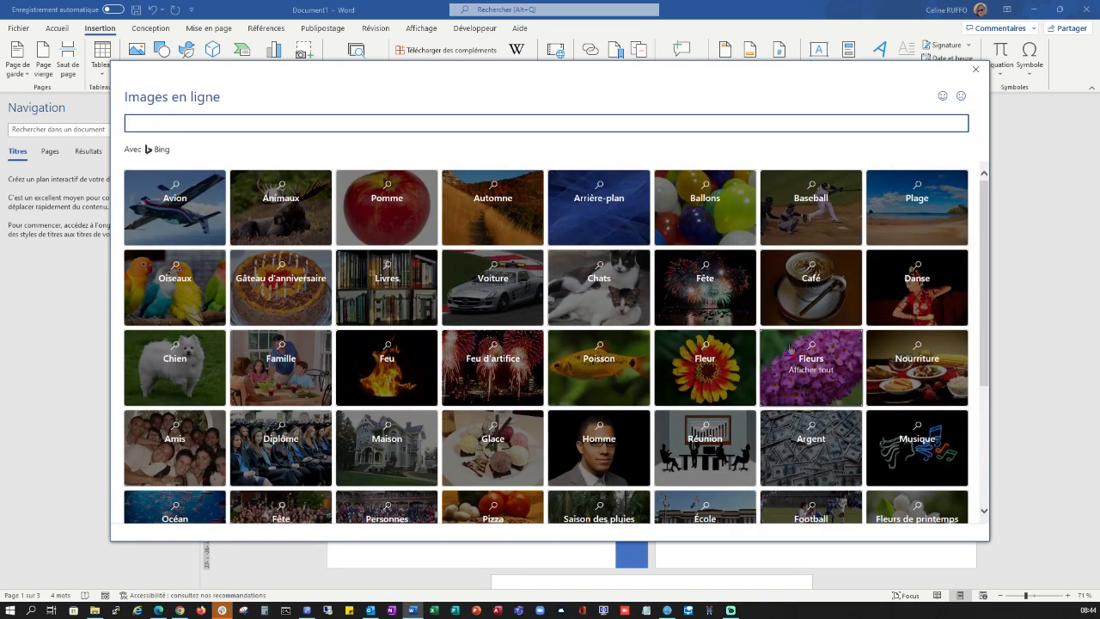
pyautogui.write('Bureau')
pyautogui.press('Return')
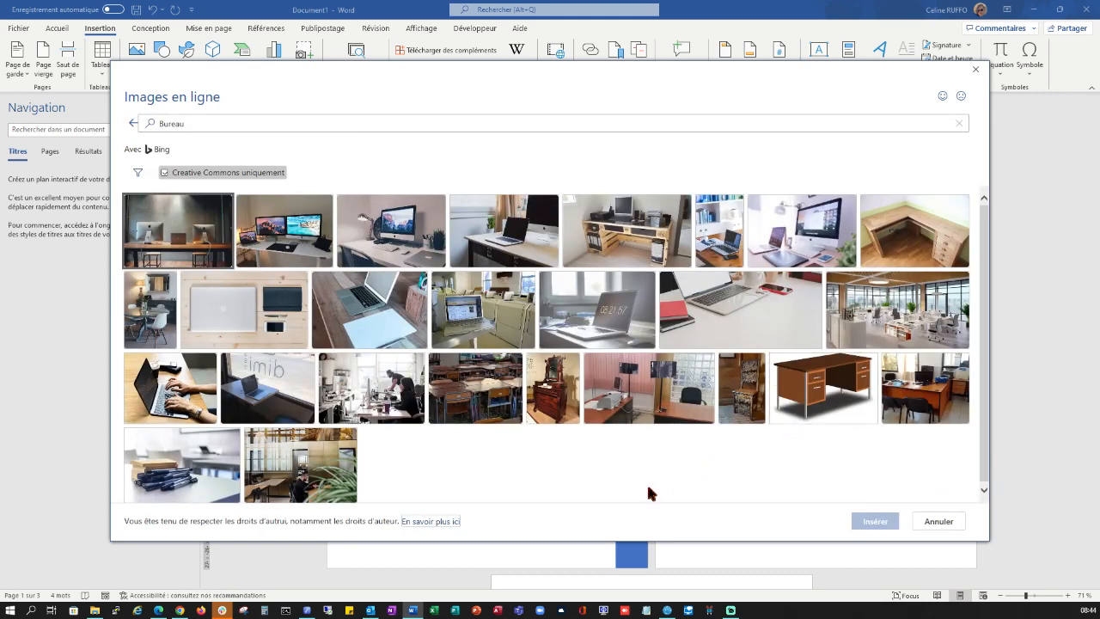
pyautogui.click(133, 123)
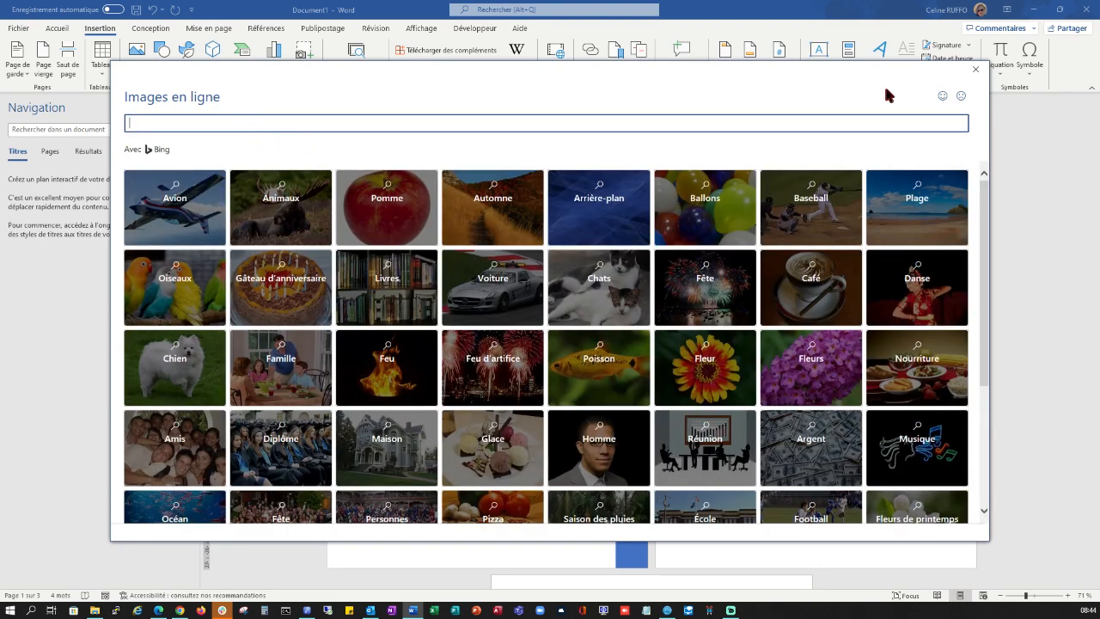
pyautogui.click(974, 72)
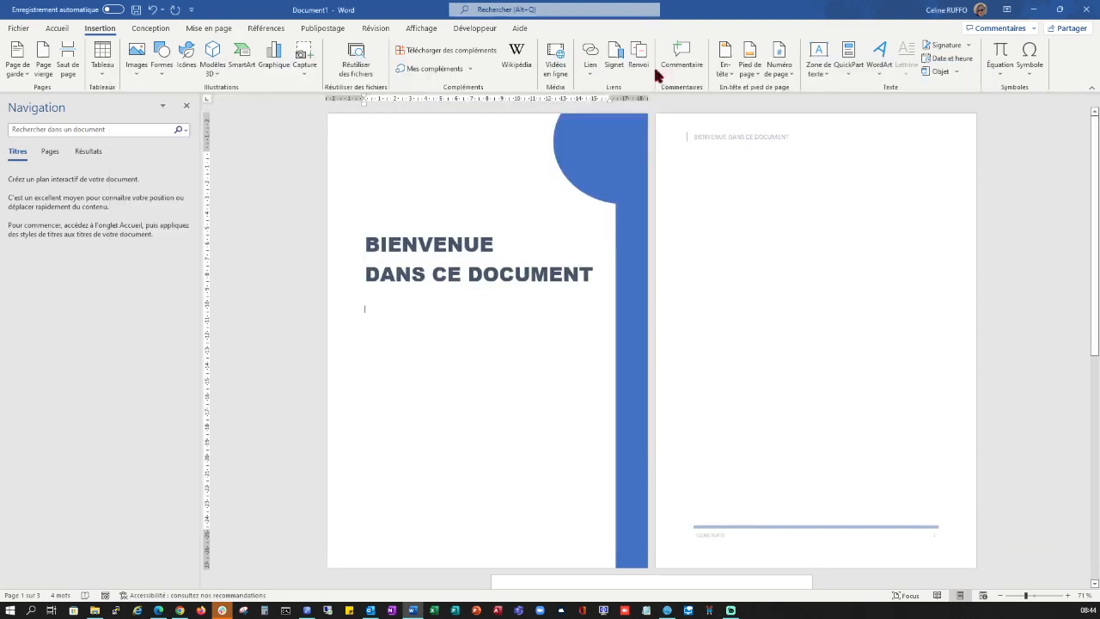
# Step: Insert the yellow ribbon bow from the Décoratif stock illustrations below the cover title and recolour it blue
pyautogui.click(187, 51)
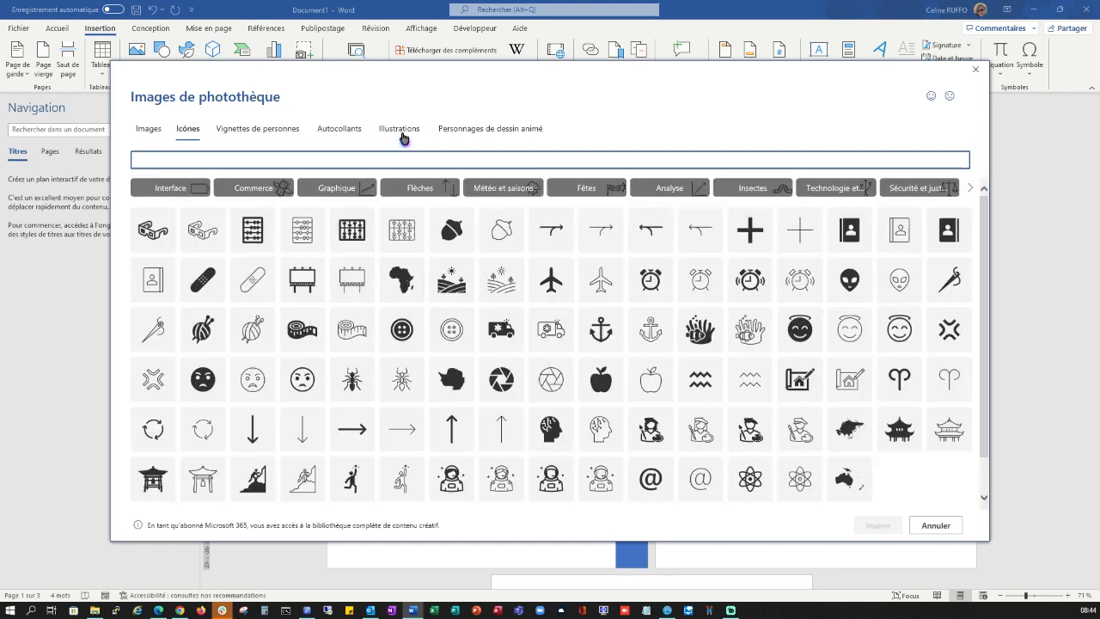
pyautogui.click(404, 133)
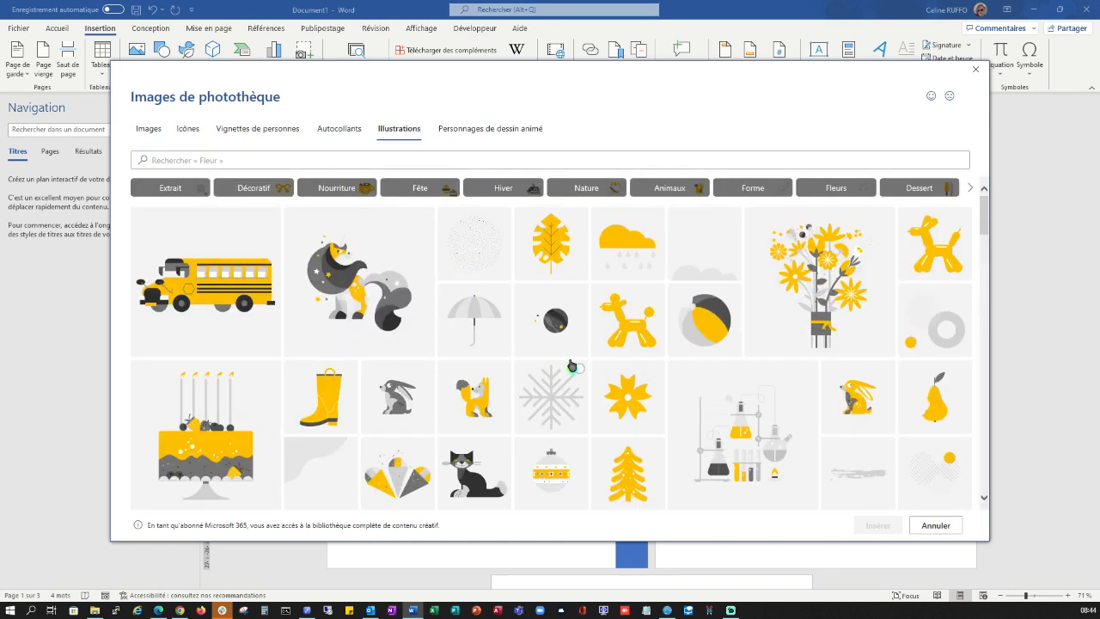
pyautogui.scroll(-3, 572, 367)
pyautogui.scroll(-3, 572, 367)
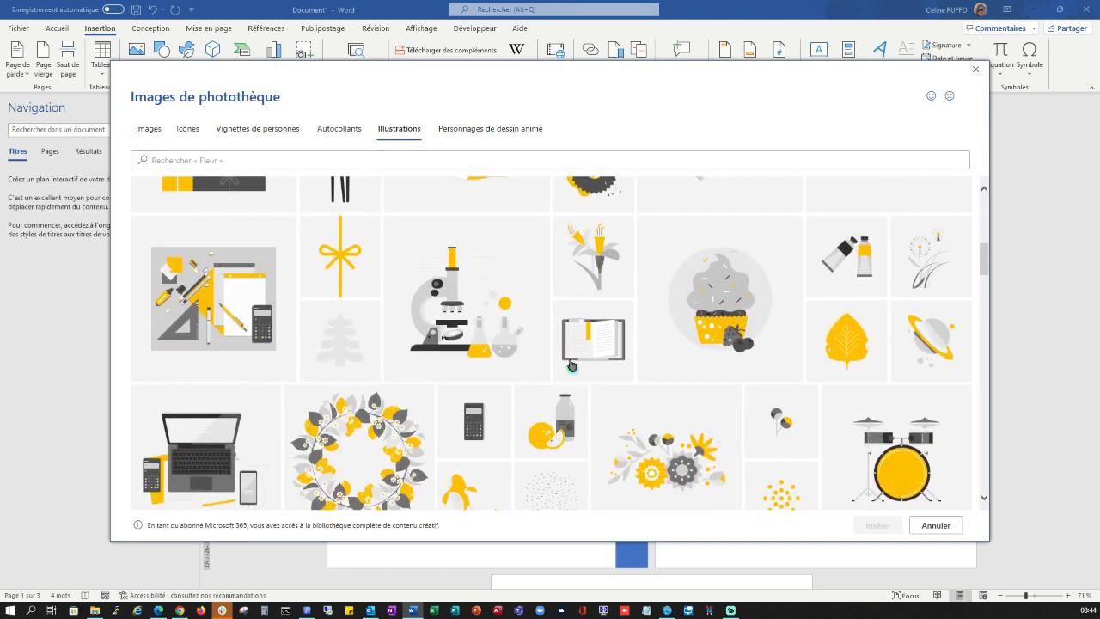
pyautogui.scroll(6, 572, 367)
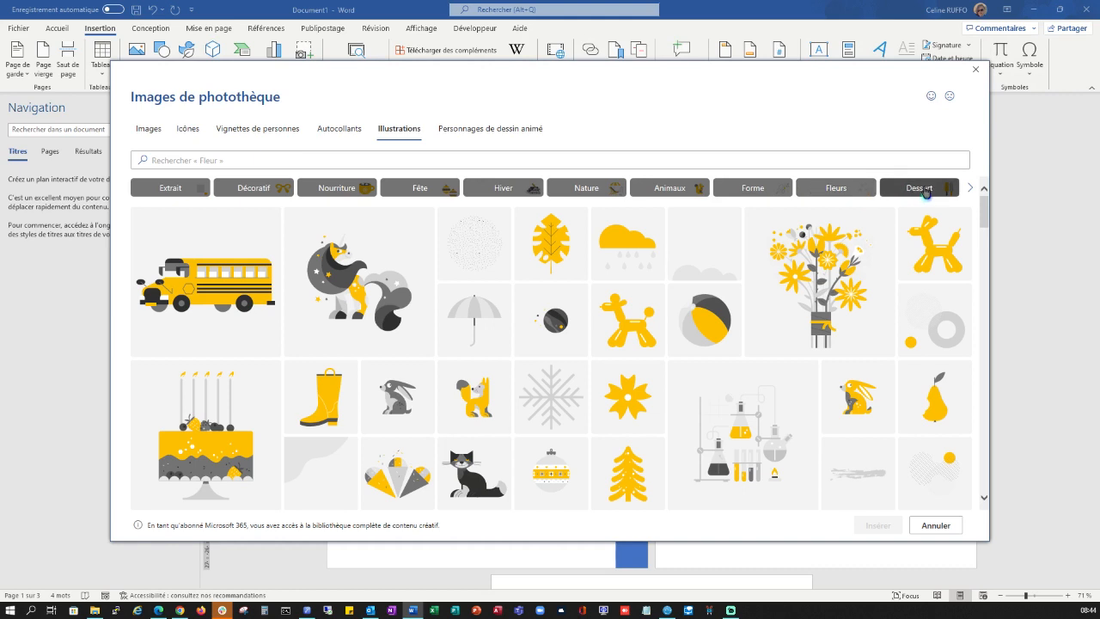
pyautogui.click(271, 190)
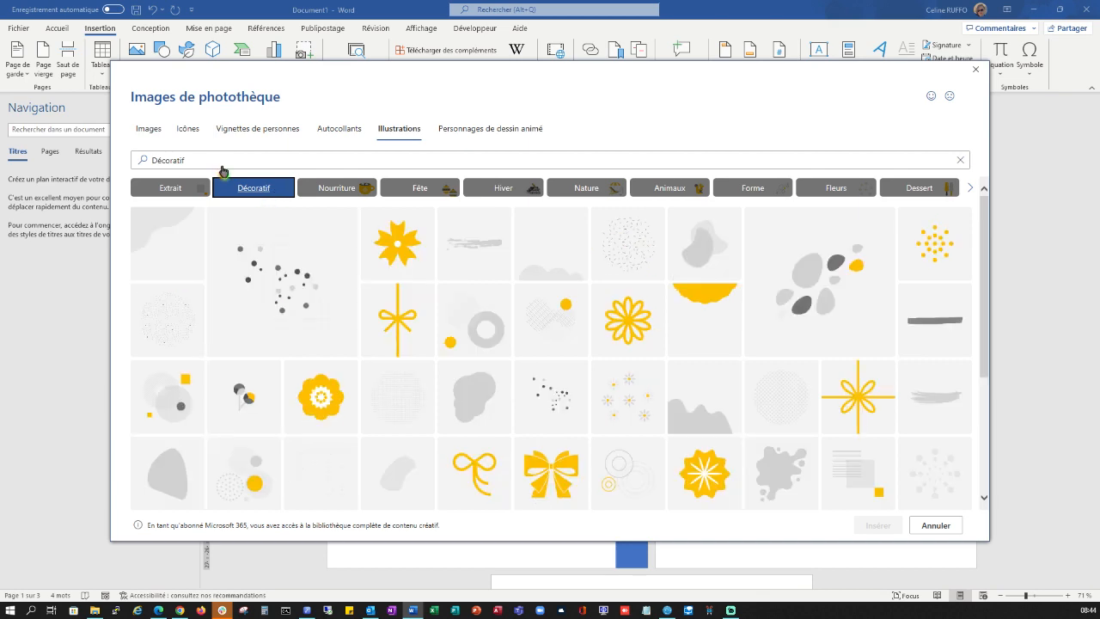
pyautogui.scroll(-5, 550, 335)
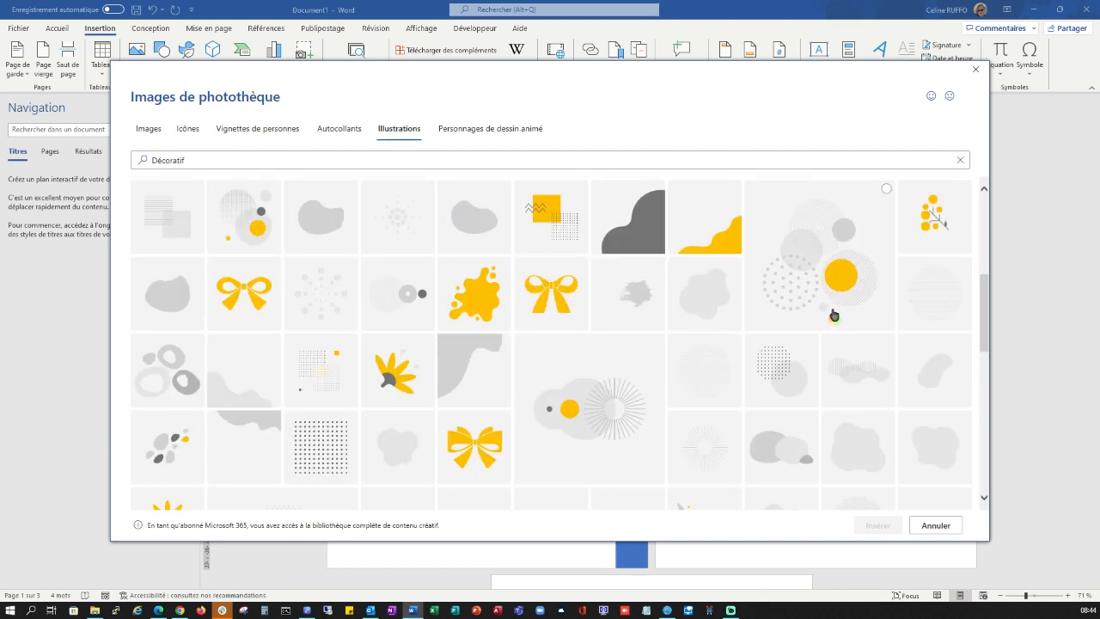
pyautogui.scroll(5, 735, 374)
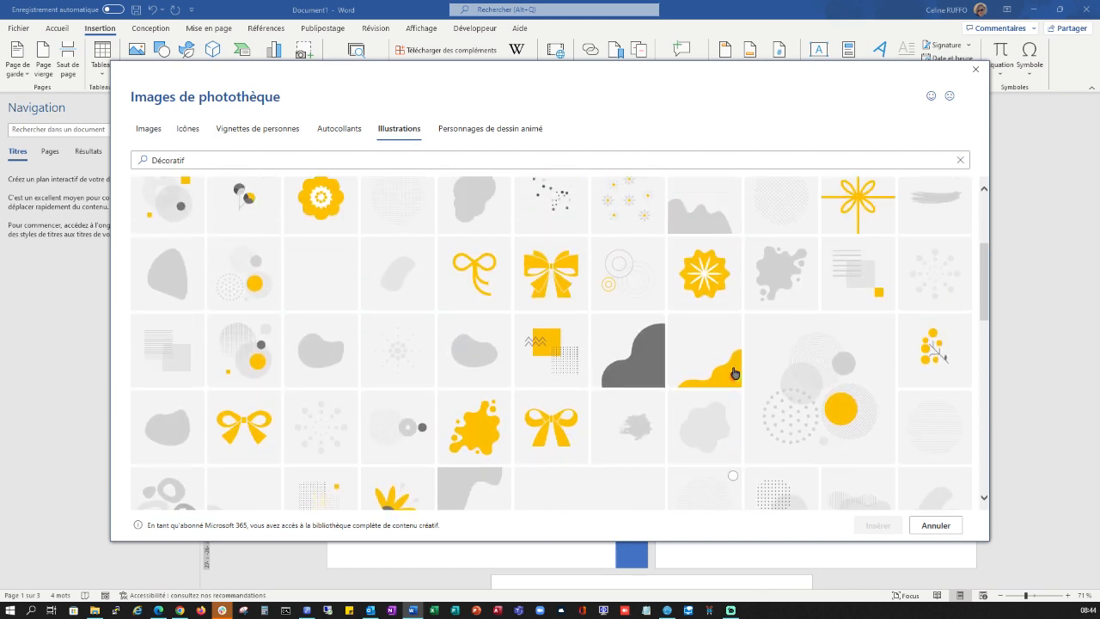
pyautogui.scroll(-10, 732, 368)
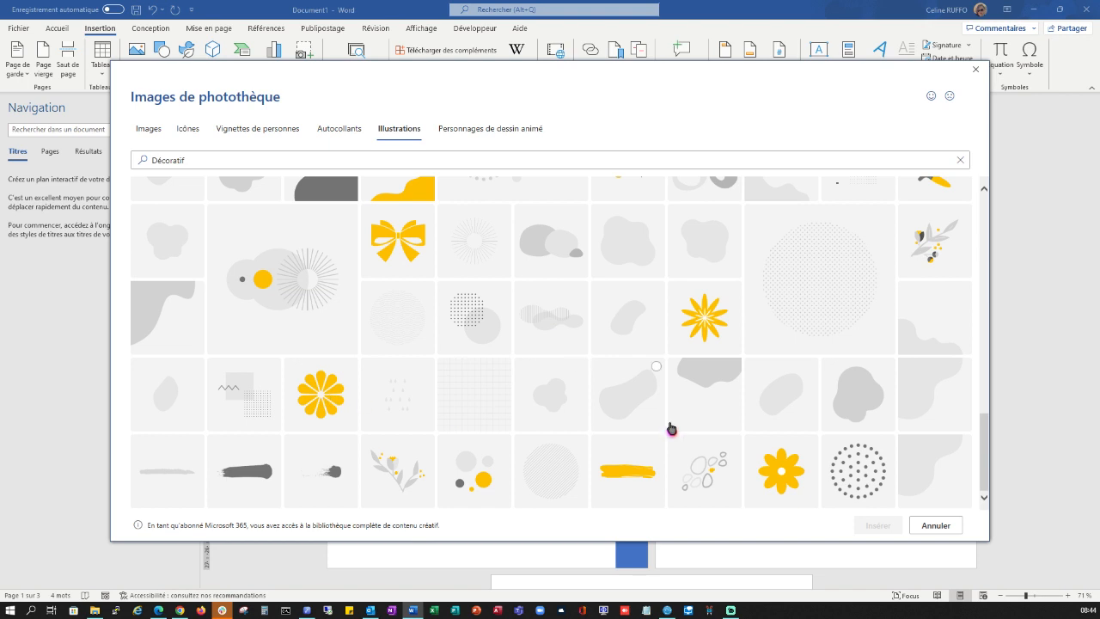
pyautogui.click(400, 247)
pyautogui.click(877, 525)
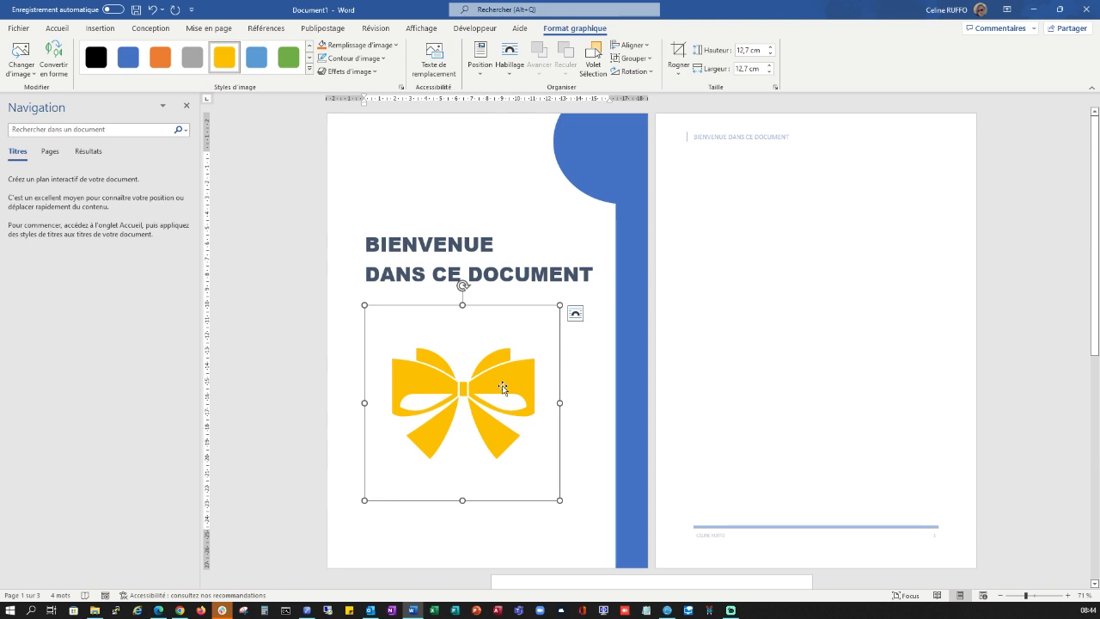
pyautogui.click(128, 57)
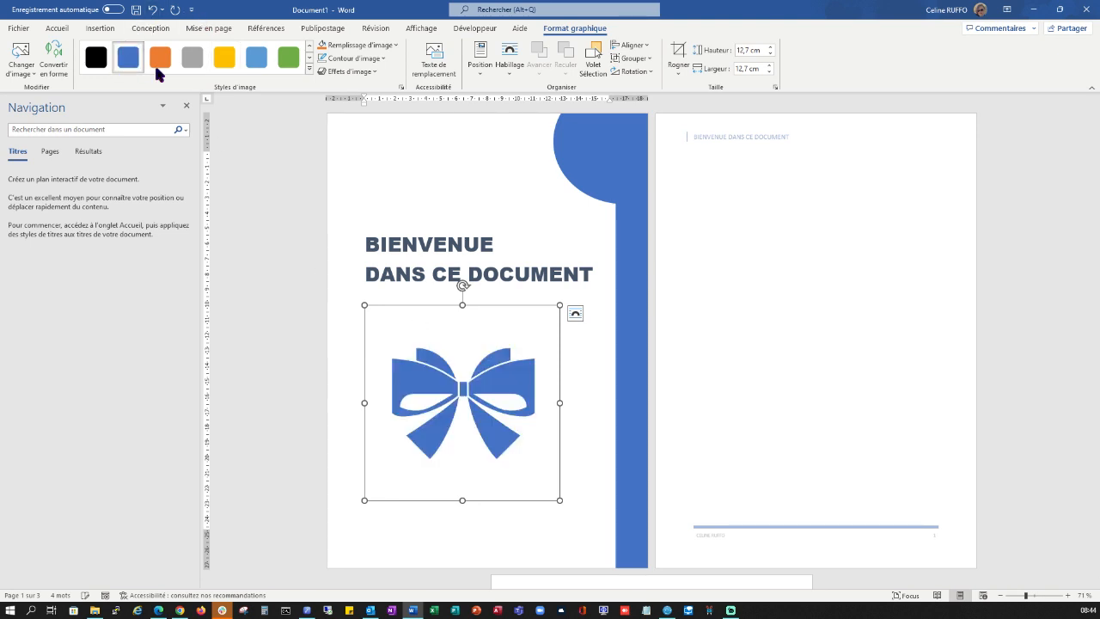
pyautogui.click(948, 354)
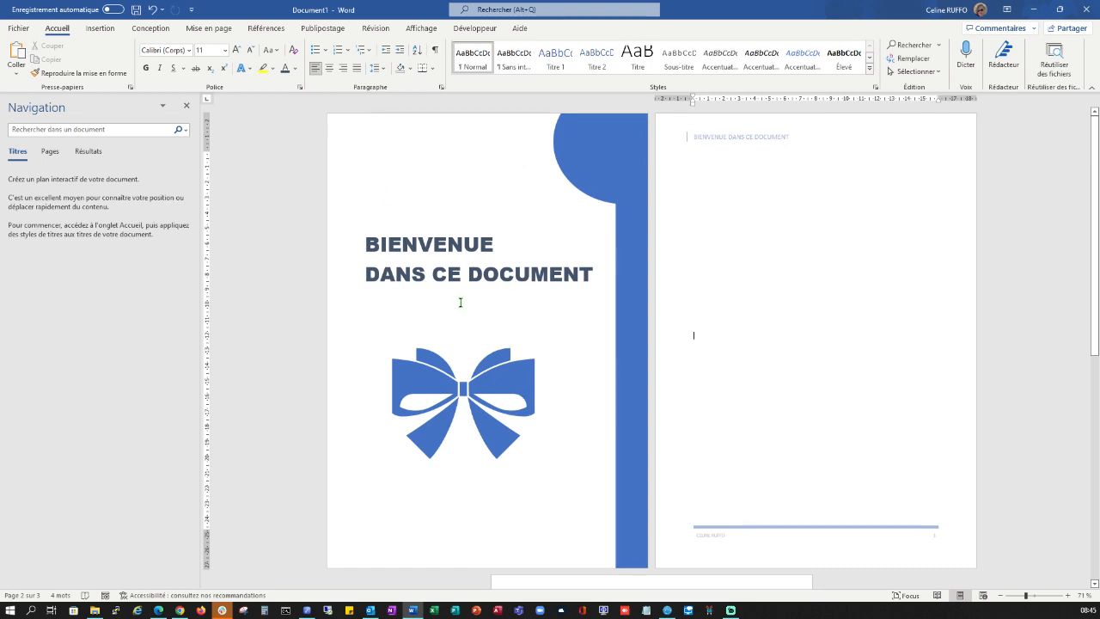
# Step: Start a numbered list at the top of the second page with "TITRE :" as item 1
pyautogui.click(693, 164)
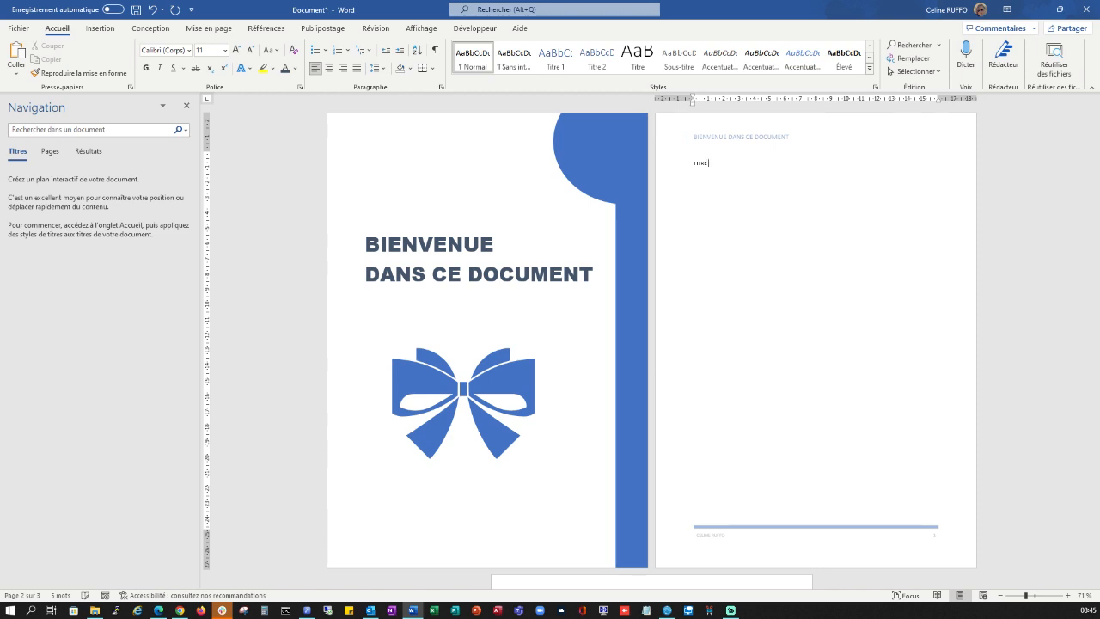
pyautogui.click(1046, 595)
pyautogui.moveTo(1046, 595); pyautogui.dragTo(1036, 595)
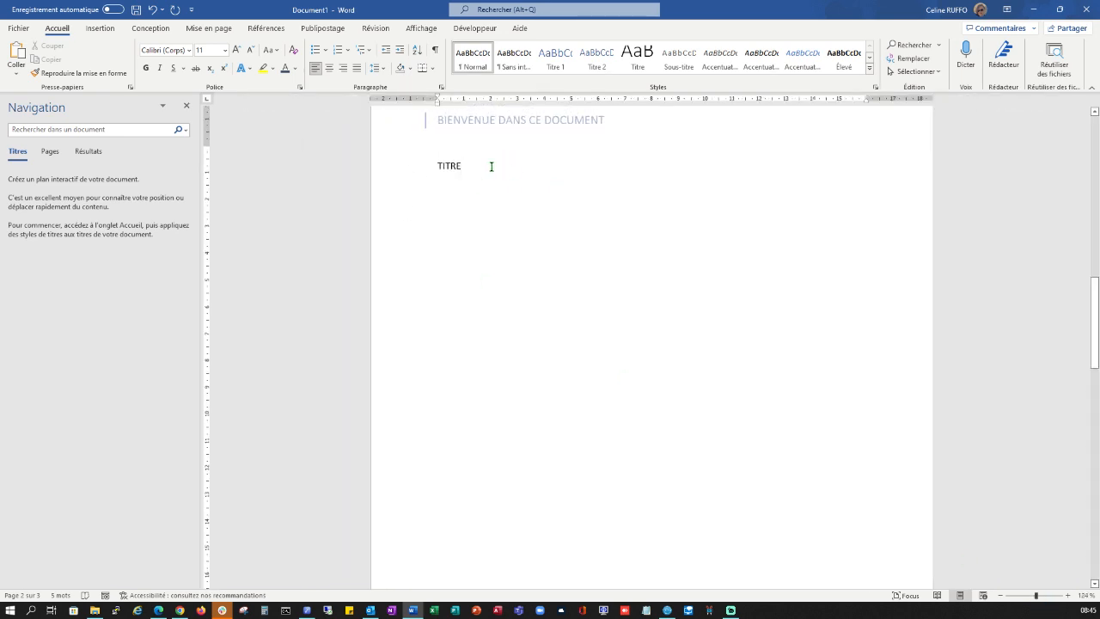
pyautogui.write('1.')
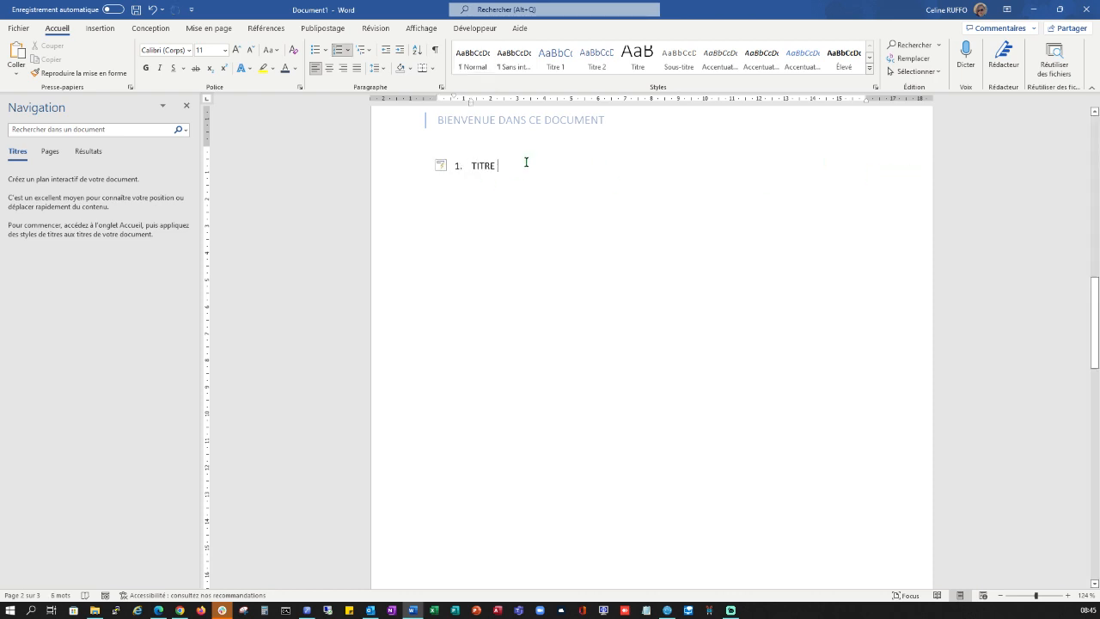
pyautogui.write(':')
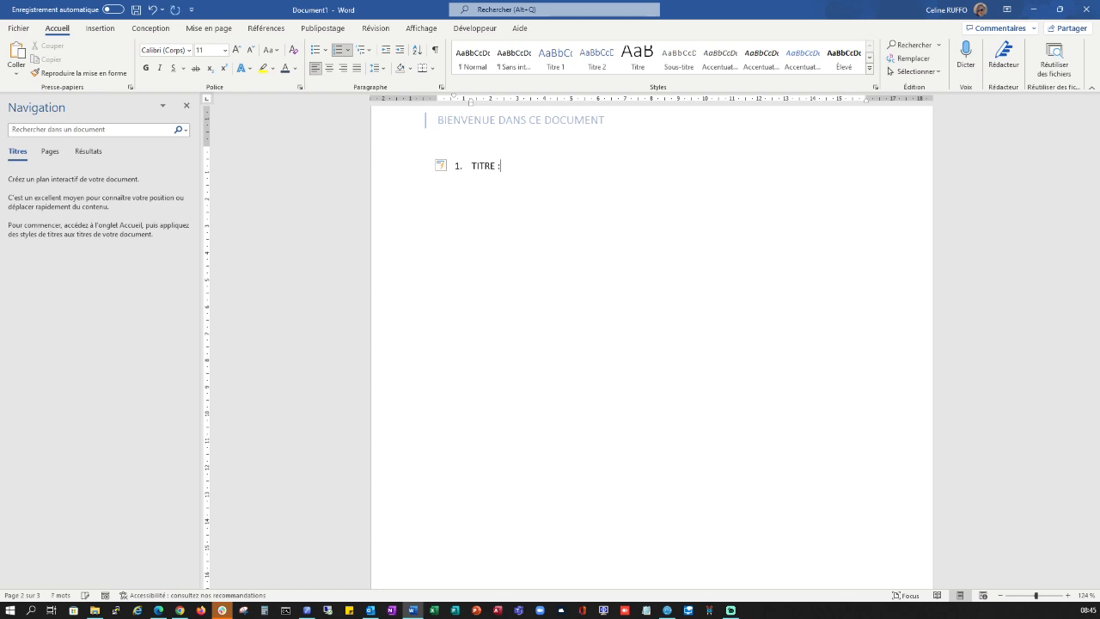
# Step: Complete the first list item as "TITRE 1 :" and add "TITRE 2 :" and "TITRE 3 :" as items 2 and 3
pyautogui.press('Return')
pyautogui.write('ITRE 2')
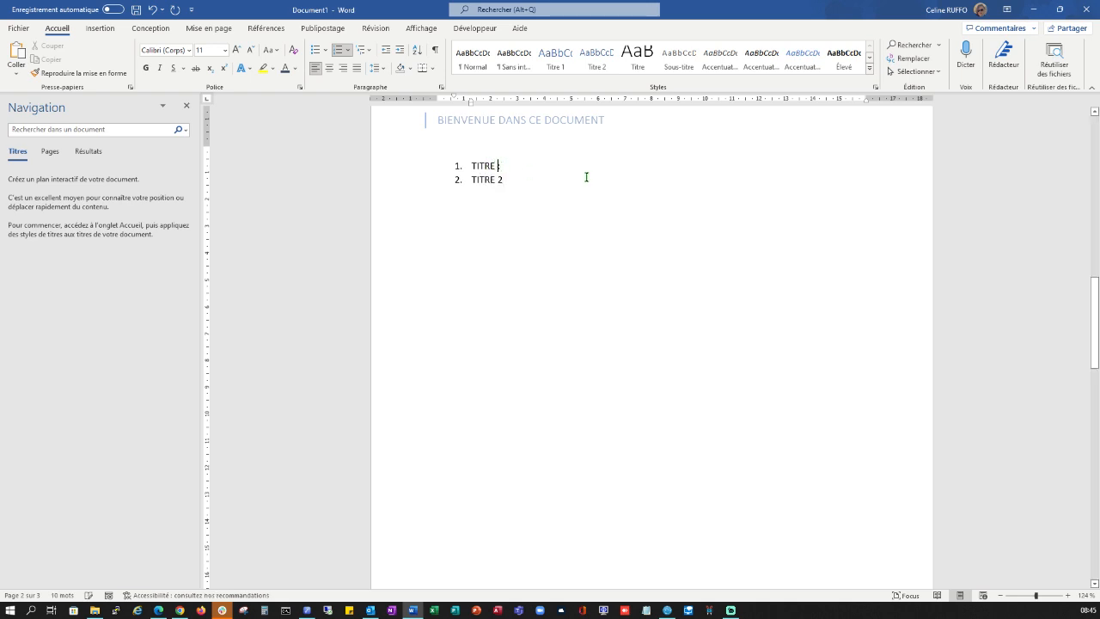
pyautogui.write('1 :')
pyautogui.click(512, 185)
pyautogui.write(':')
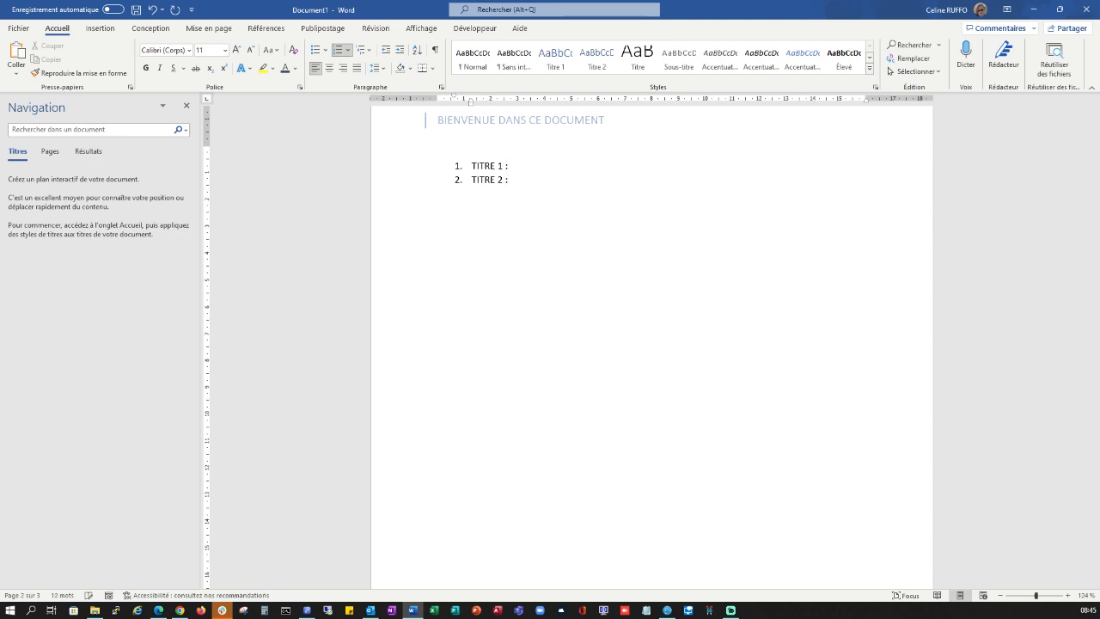
pyautogui.write(' TITRE 3 :')
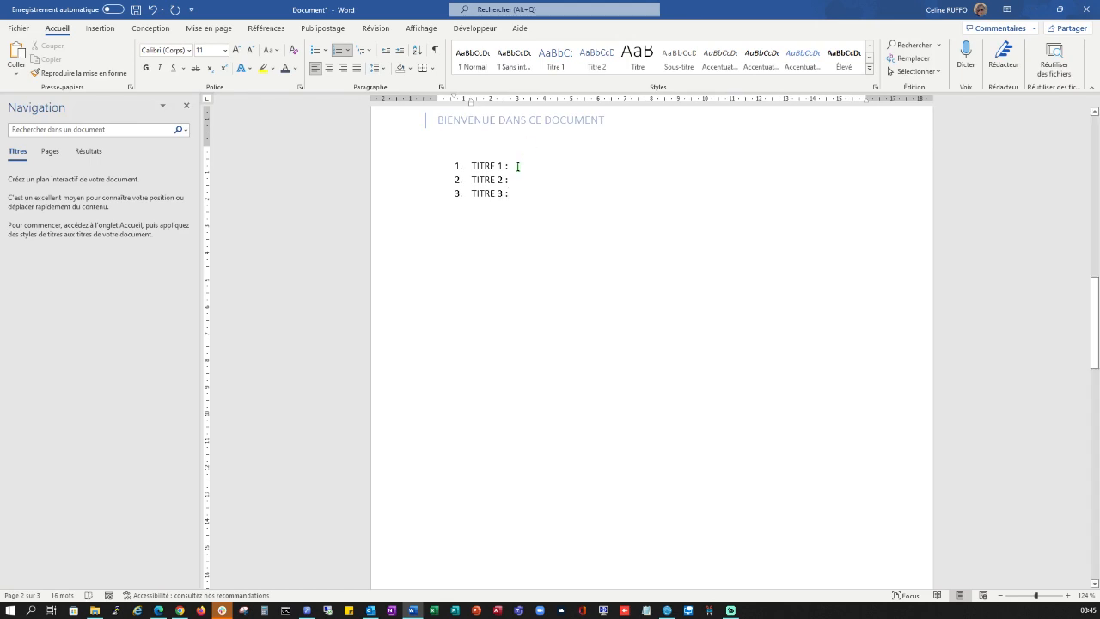
# Step: Add the entries "Sous-titre 1 :", "Sous-titre 2 :" and "Sous-titre 3 :" under TITRE 1, numbered 1.1. to 1.3
pyautogui.press('Return')
pyautogui.press('BackSpace')
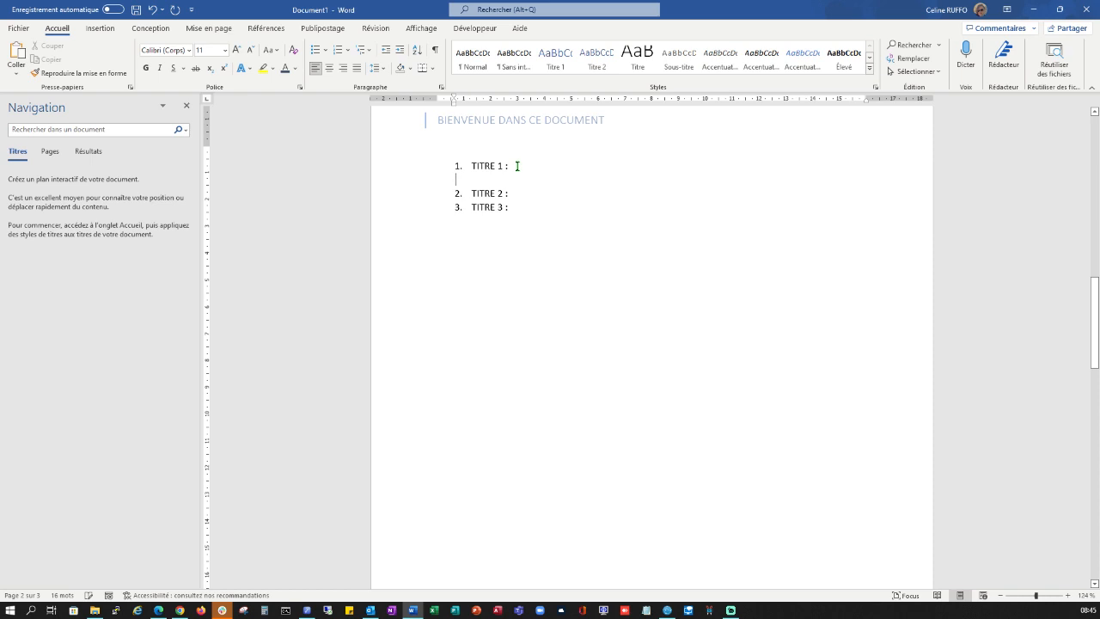
pyautogui.write('1.1')
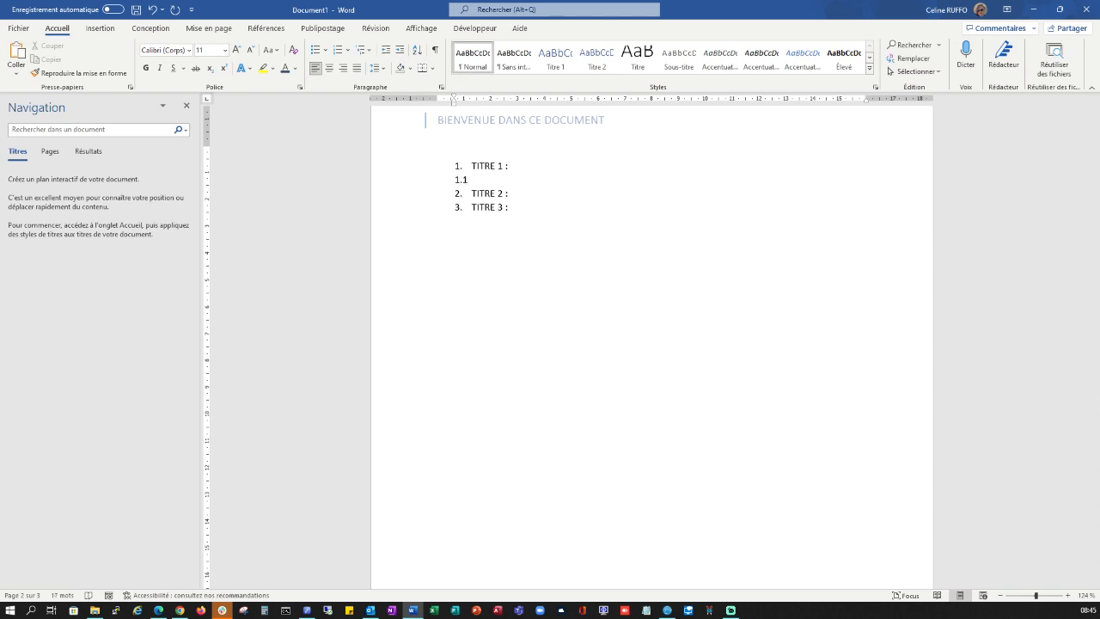
pyautogui.write('. ')
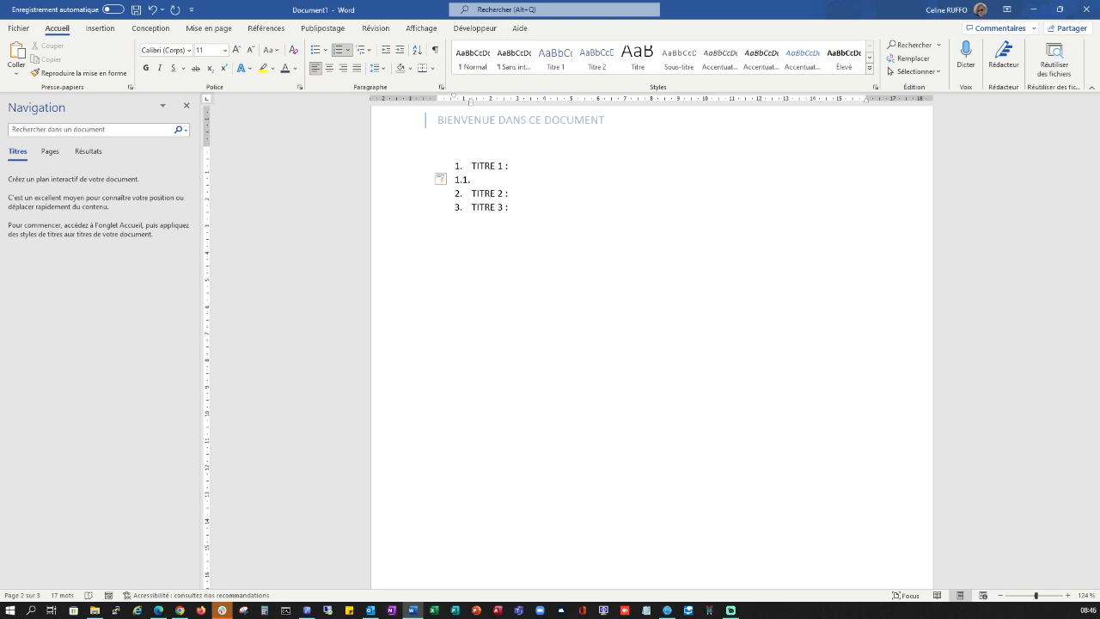
pyautogui.write('Sous-titre 1 :')
pyautogui.press('Return')
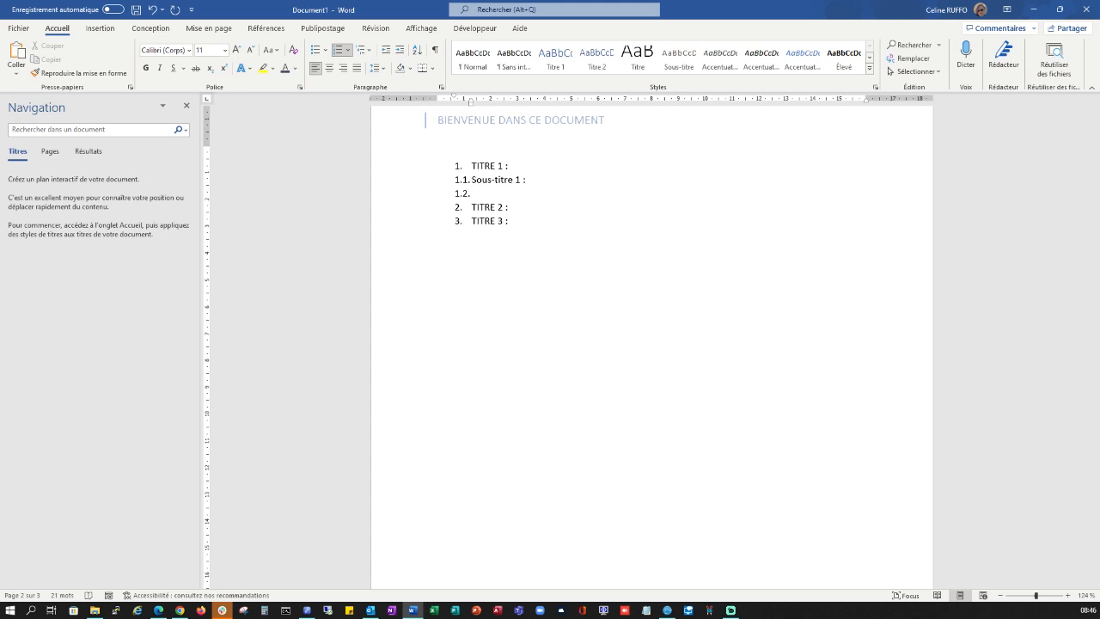
pyautogui.write('Sous-titre 2 :')
pyautogui.press('Return')
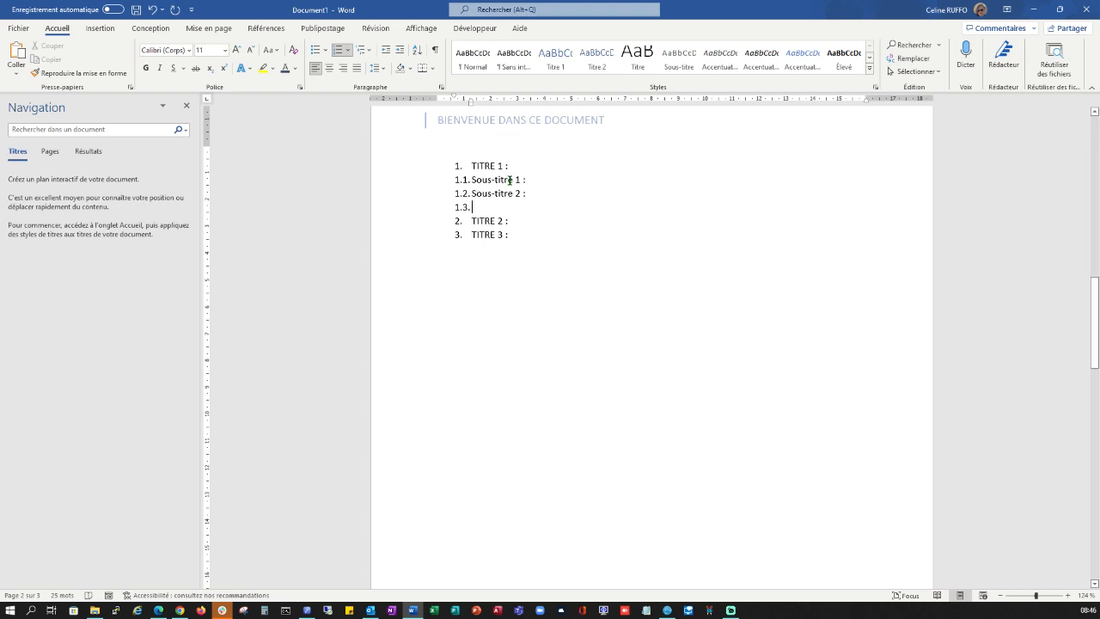
pyautogui.write('Sous-titre 3 :')
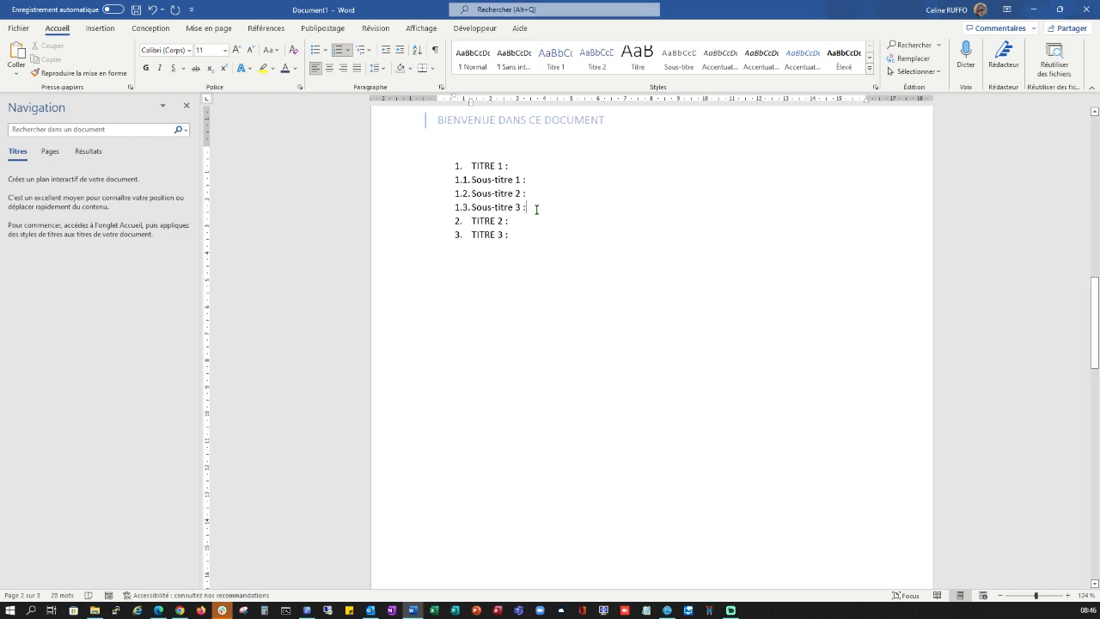
# Step: Copy the three subtitles of TITRE 1 and paste them on a new line under TITRE 2
pyautogui.moveTo(530, 210); pyautogui.dragTo(452, 183)
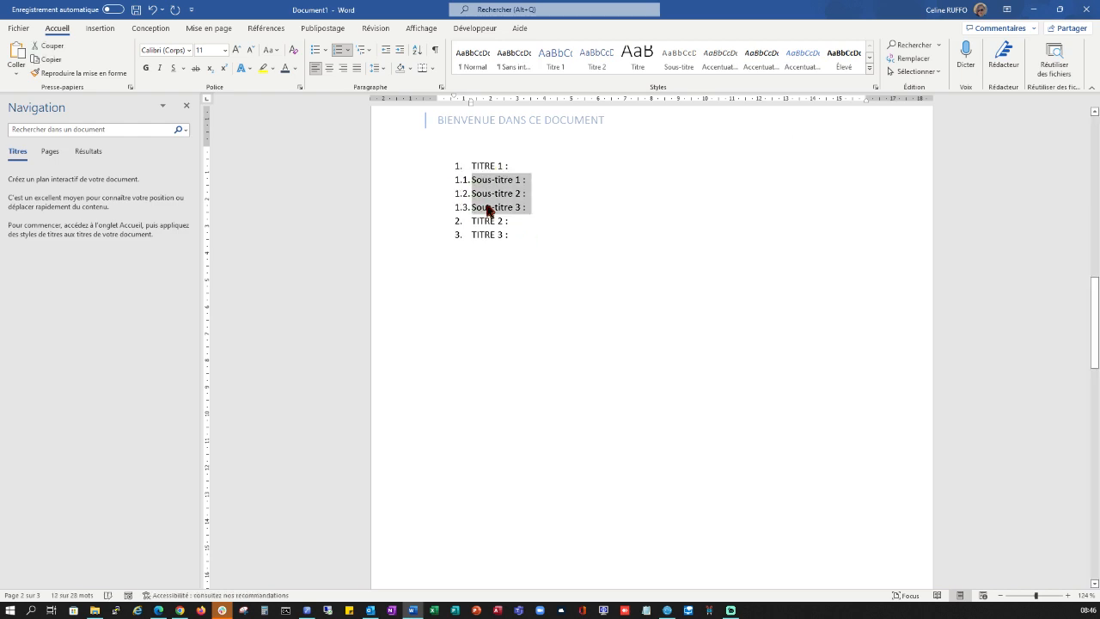
pyautogui.click(513, 221)
pyautogui.press('Return')
pyautogui.press('BackSpace')
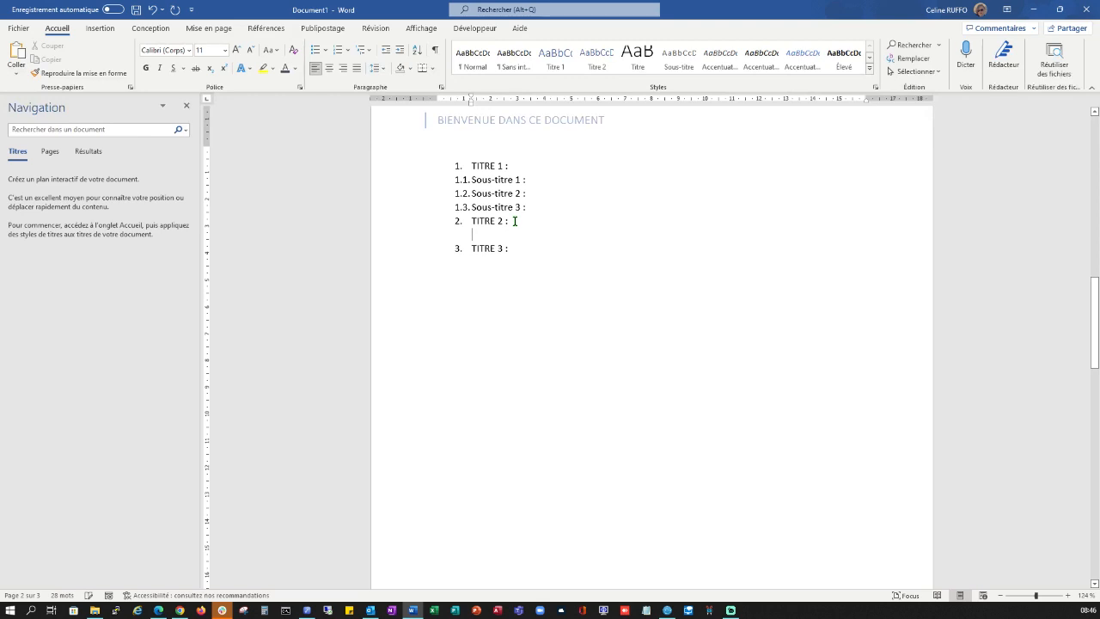
pyautogui.press('BackSpace')
pyautogui.write('Sous-titre 1 : Sous-titre 2 : Sous-titre 3 :')
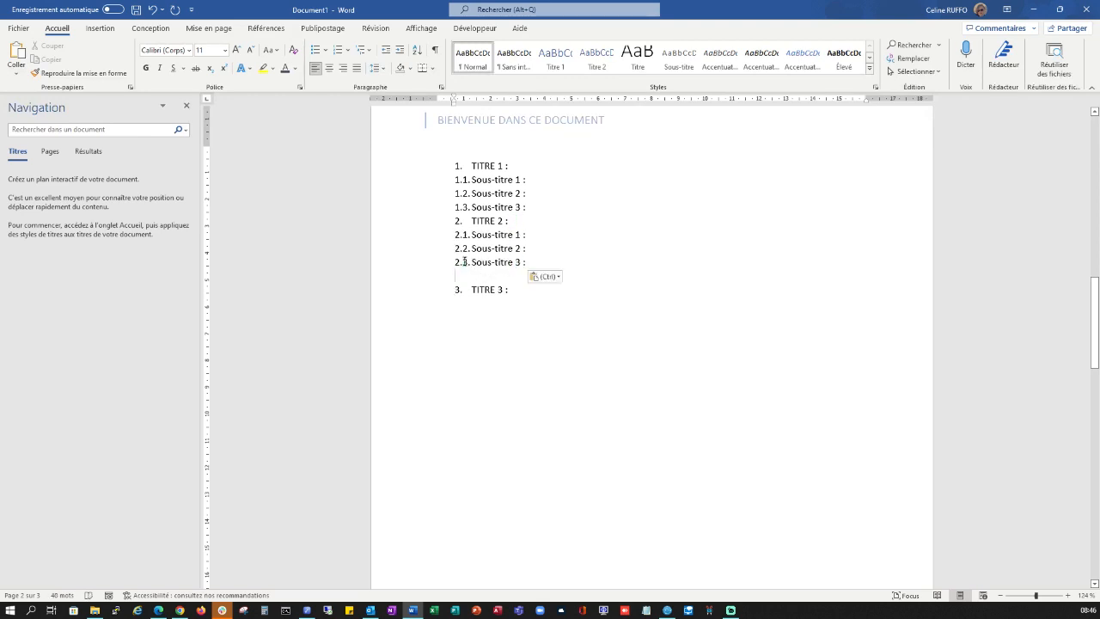
# Step: Try to add an empty line before TITRE 2 from the start of its heading, and undo it
pyautogui.click(457, 222)
pyautogui.press('Return')
pyautogui.press('Return')
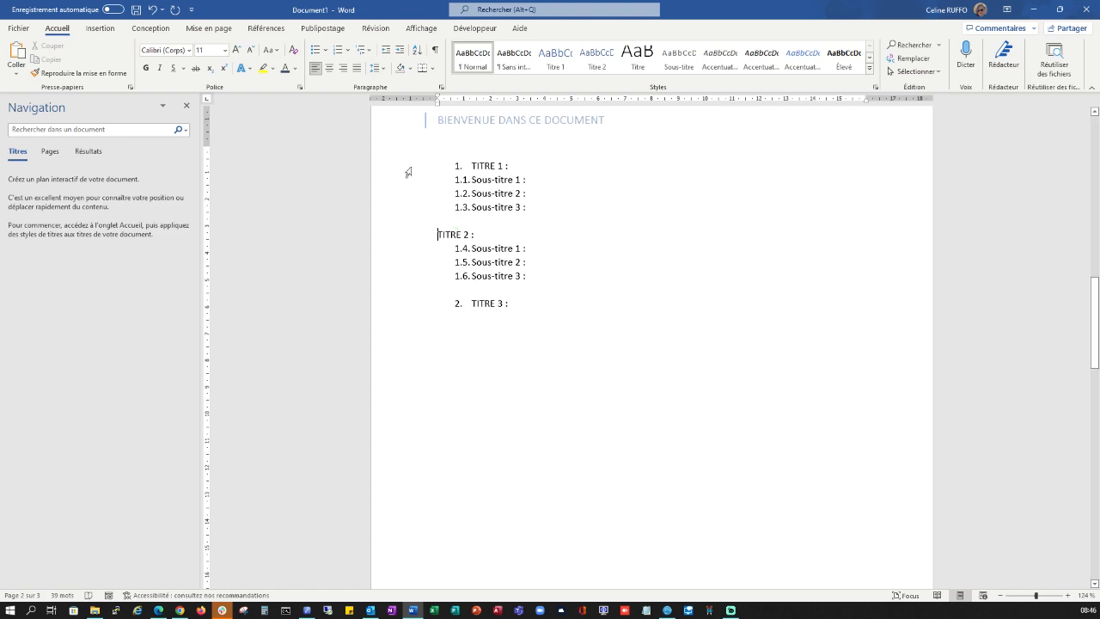
pyautogui.click(152, 11)
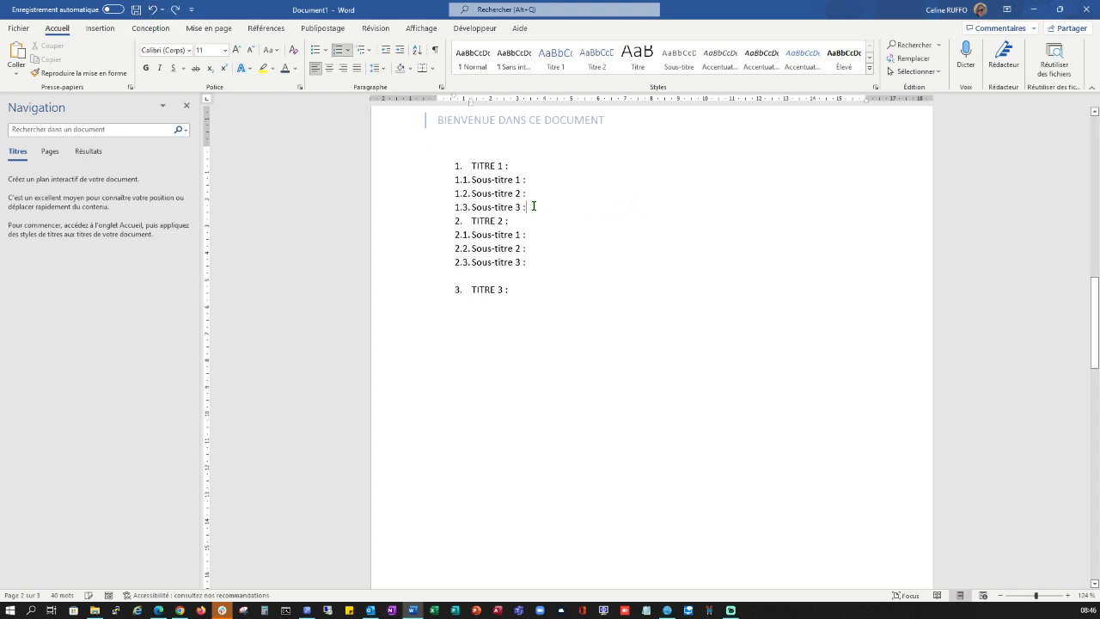
# Step: Separate TITRE 2 from the subtitles above it with an empty line and paste the three subtitles under TITRE 3
pyautogui.press('BackSpace')
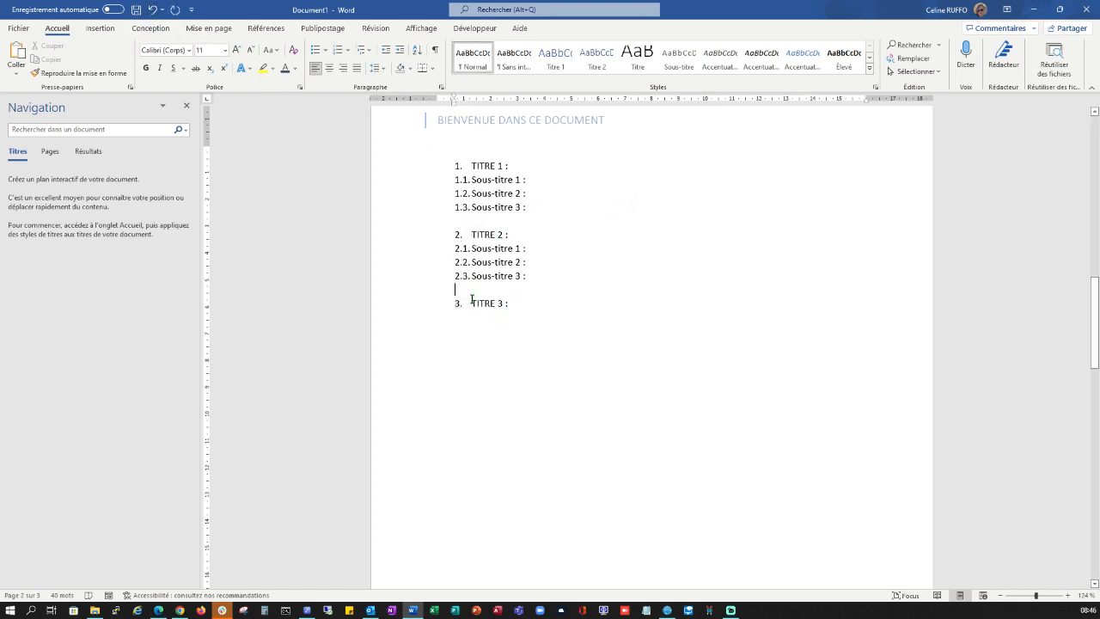
pyautogui.click(472, 323)
pyautogui.click(445, 319)
pyautogui.write('Sous-titre 1 : Sous-titre 2 : Sous-titre 3 :')
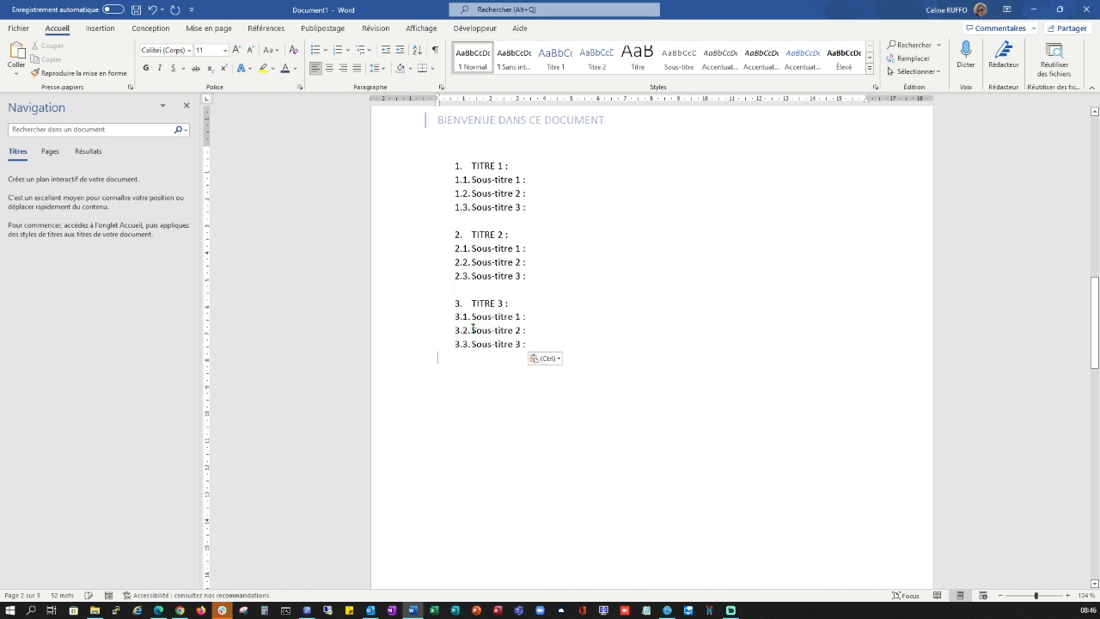
pyautogui.click(545, 358)
pyautogui.click(519, 304)
pyautogui.click(54, 157)
pyautogui.click(31, 155)
# Step: Start a new paragraph style from the TITRE 1 heading and name it "MON TITRE 1"
pyautogui.click(520, 162)
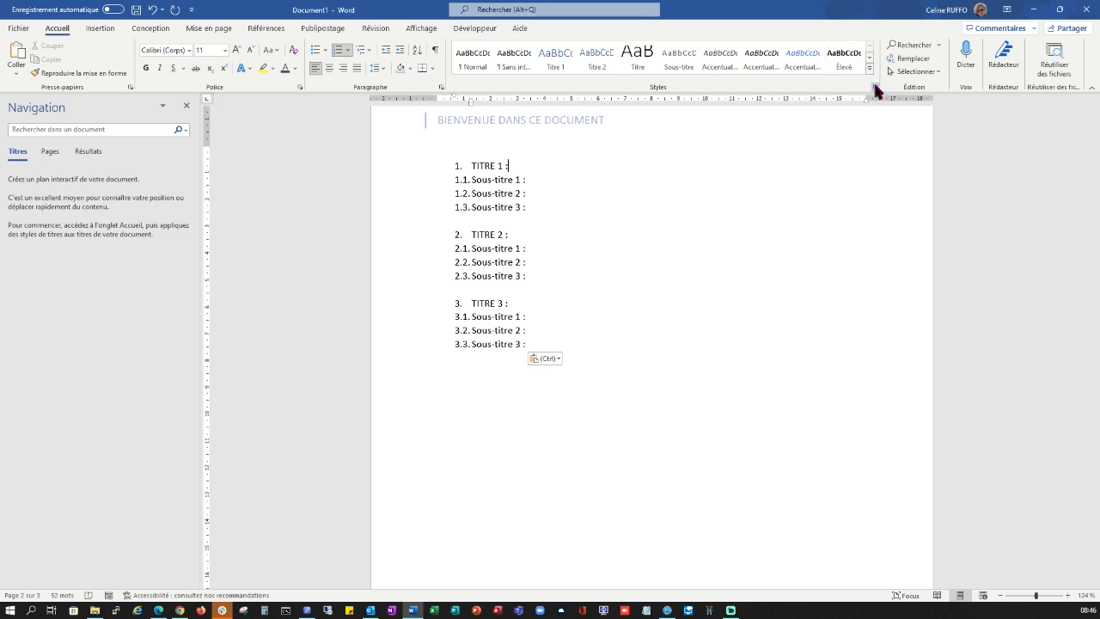
pyautogui.click(876, 88)
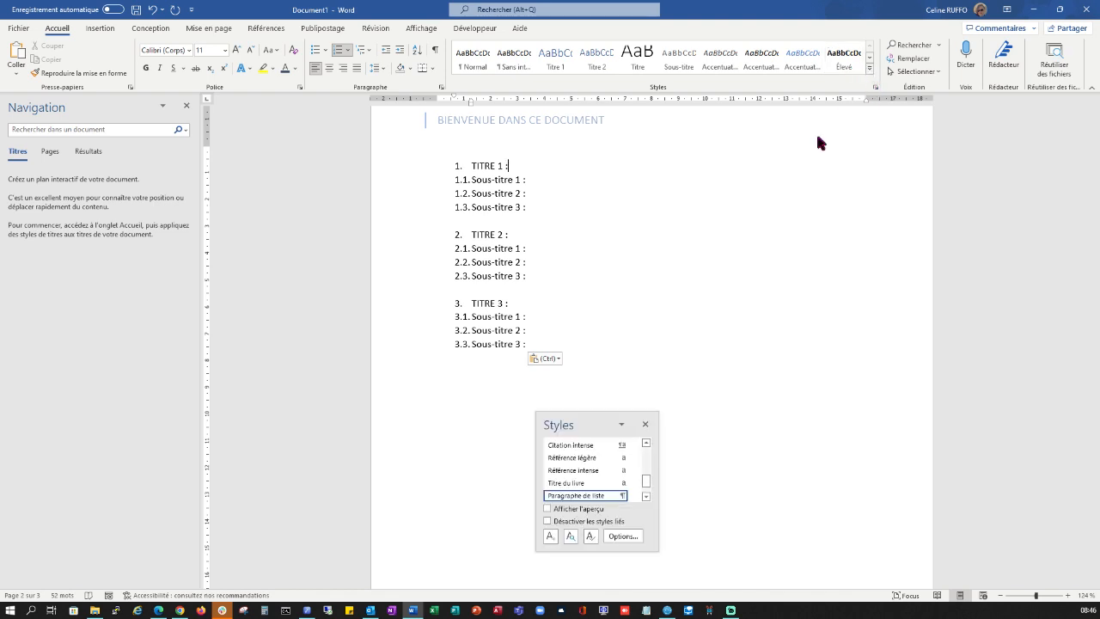
pyautogui.moveTo(581, 421); pyautogui.dragTo(644, 195)
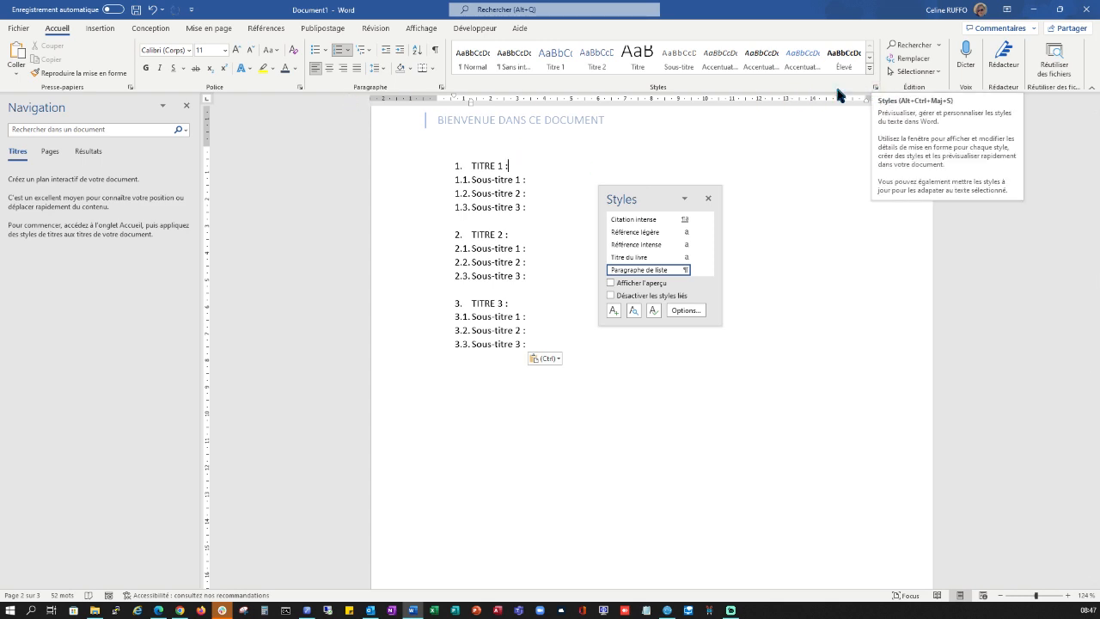
pyautogui.click(613, 310)
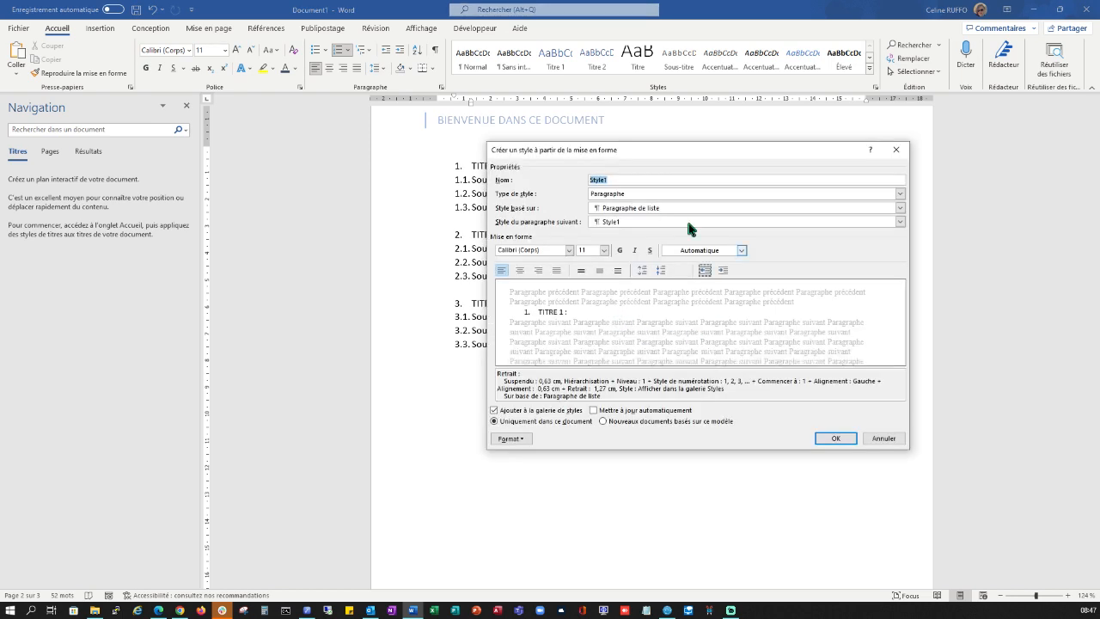
pyautogui.click(629, 180)
pyautogui.moveTo(643, 178); pyautogui.dragTo(536, 182)
pyautogui.write('MONT TITRE 1')
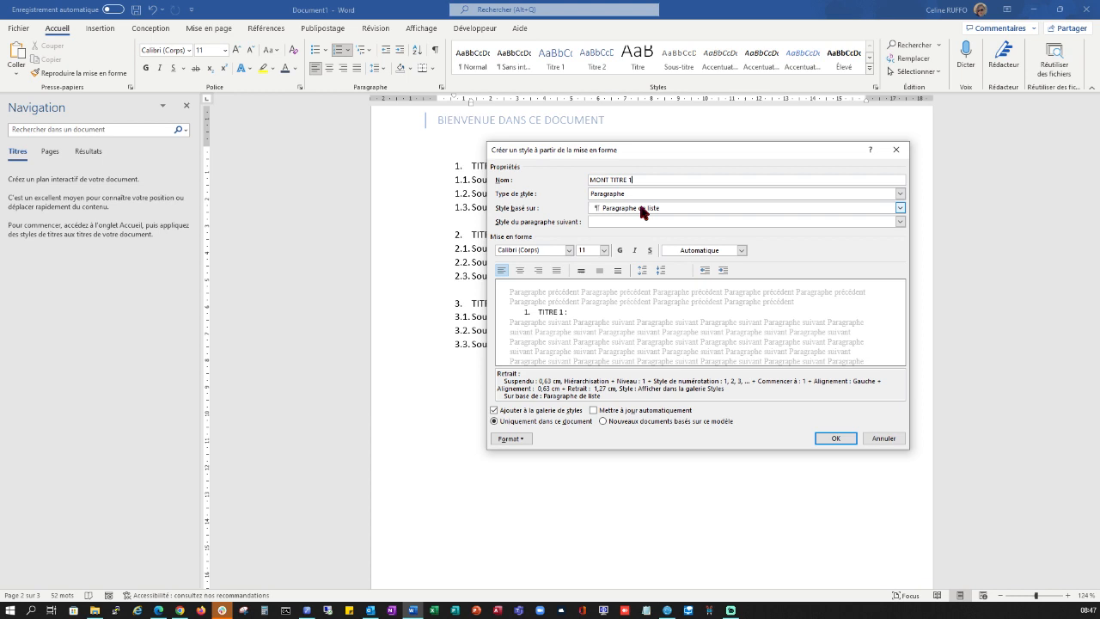
pyautogui.click(640, 197)
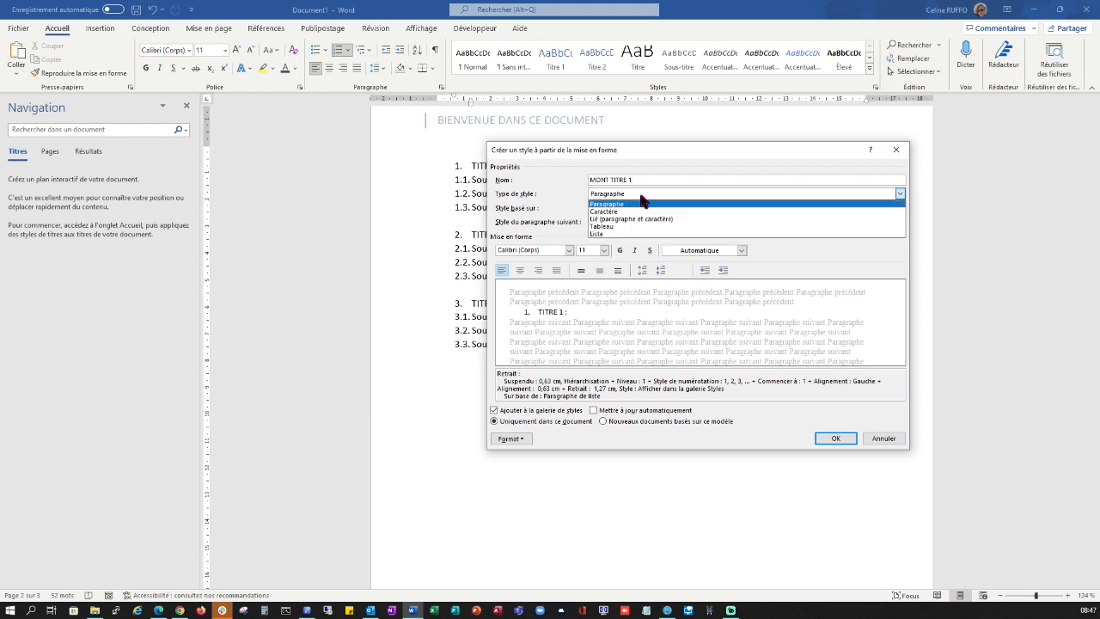
pyautogui.click(640, 199)
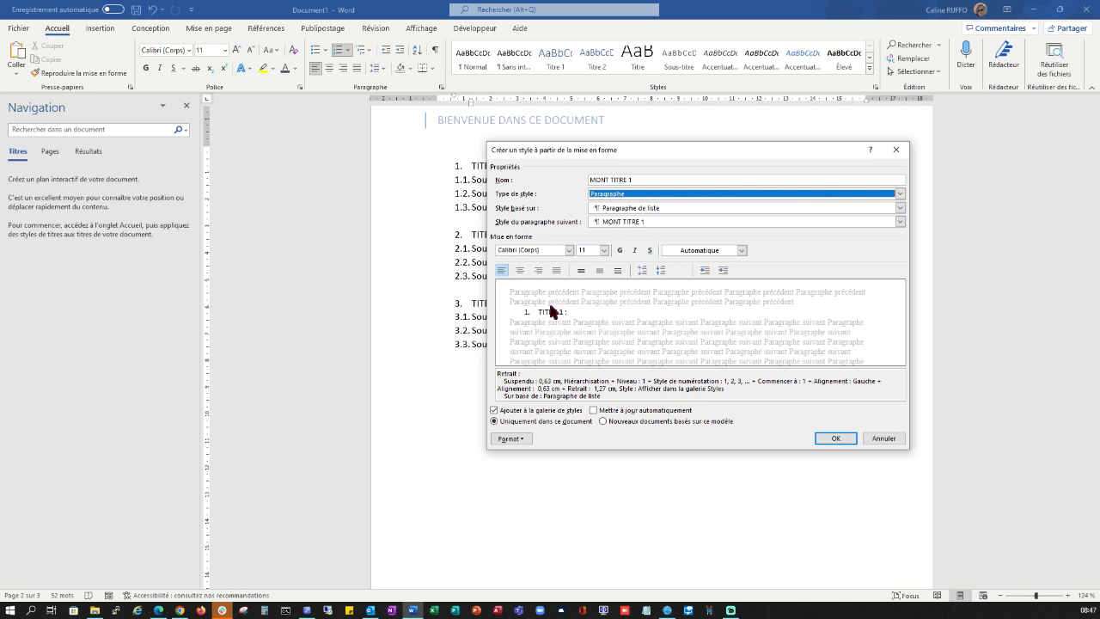
pyautogui.click(606, 179)
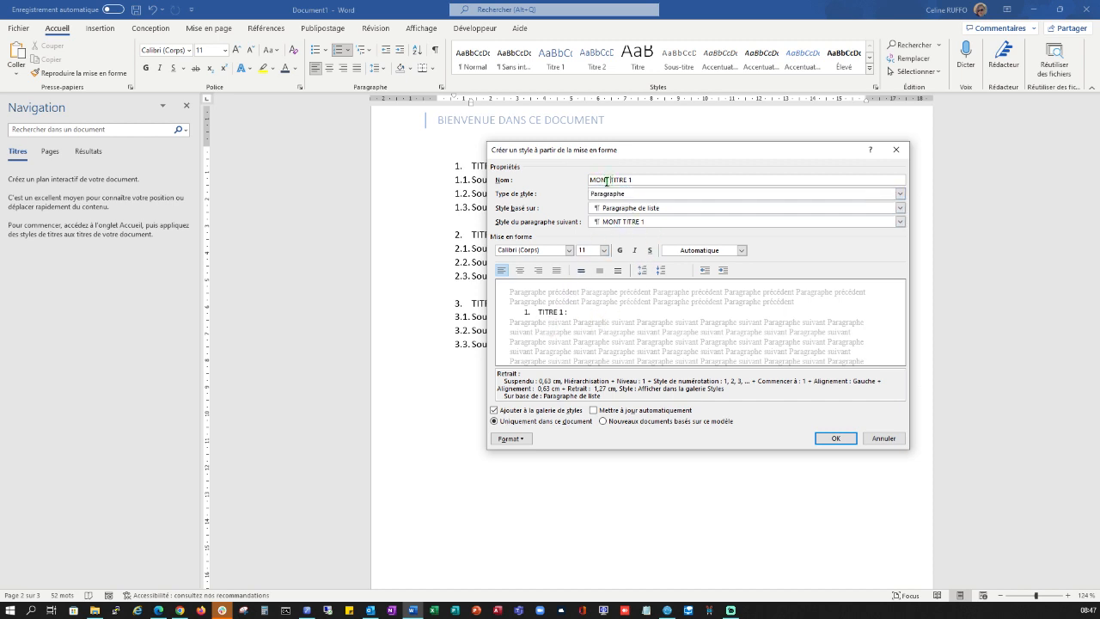
pyautogui.press('BackSpace')
# Step: Format the MON TITRE 1 style as Arial 16 pt, bold, underlined, in the blue Accent 1 theme colour, and create it
pyautogui.click(569, 250)
pyautogui.click(520, 303)
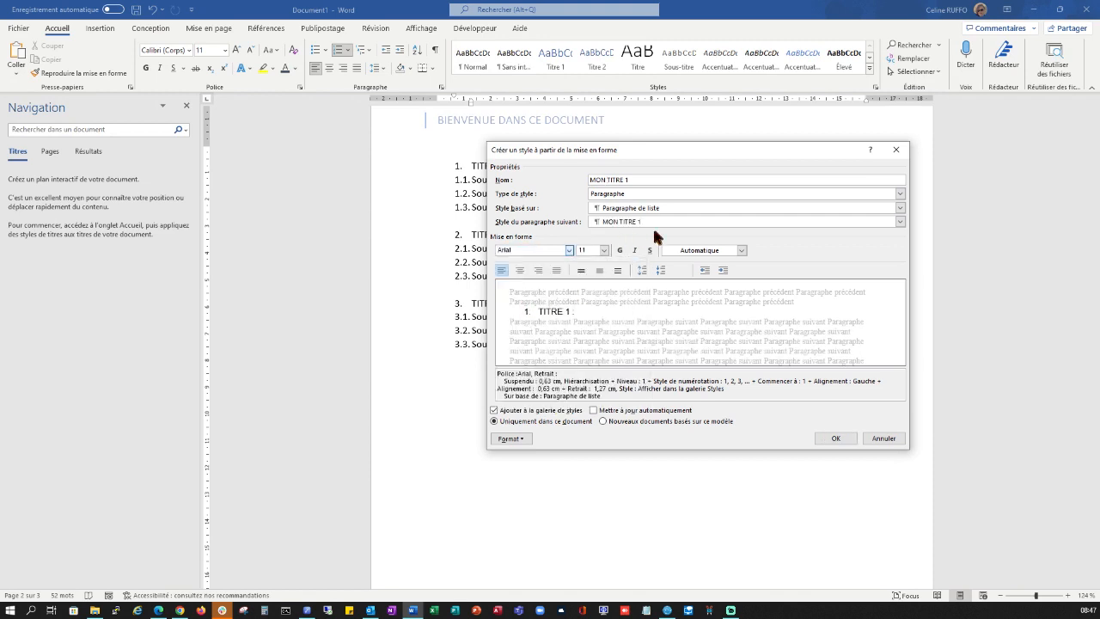
pyautogui.click(604, 250)
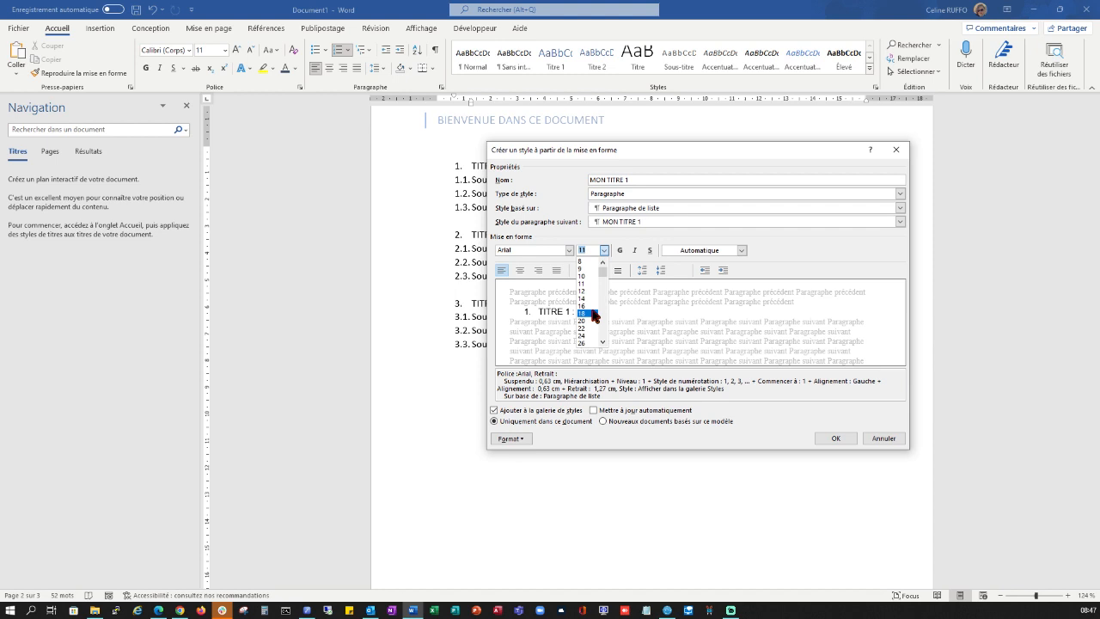
pyautogui.click(591, 312)
pyautogui.click(620, 250)
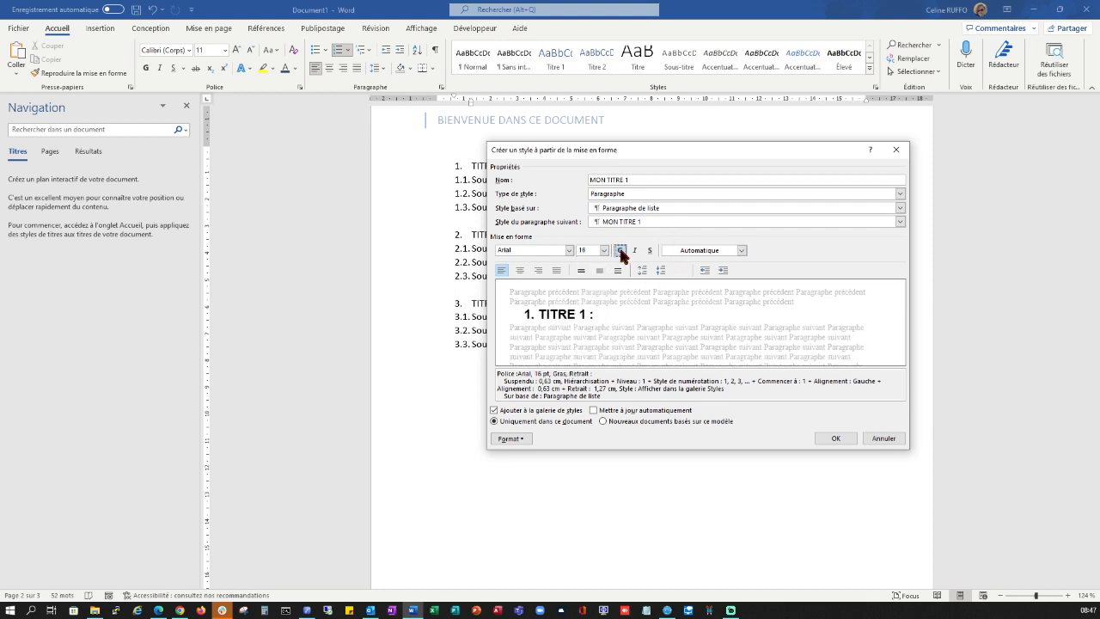
pyautogui.click(649, 250)
pyautogui.click(739, 250)
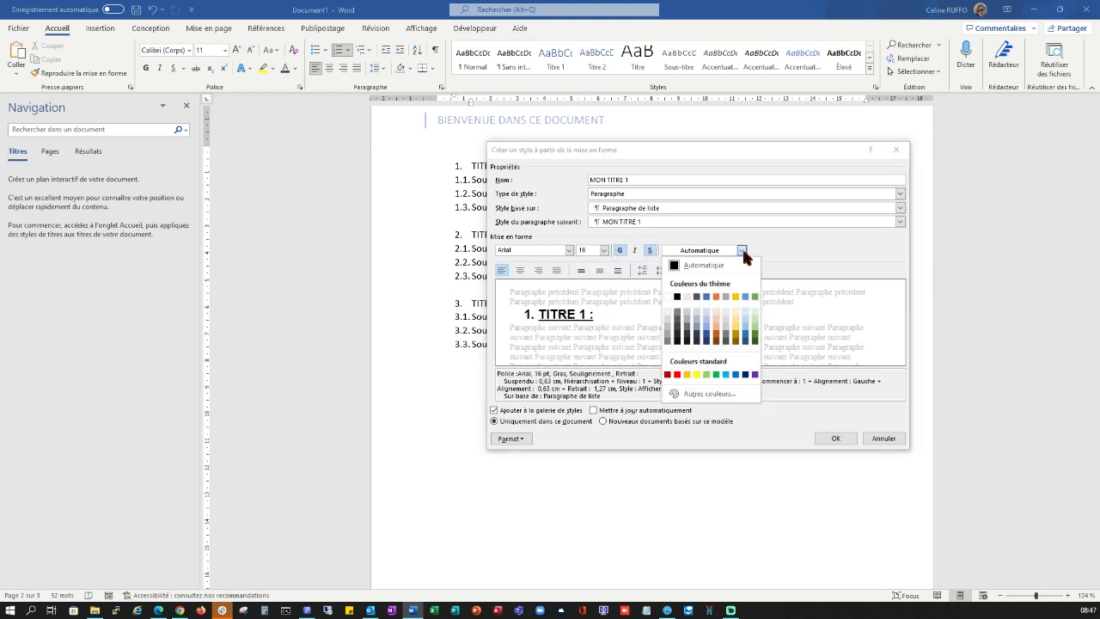
pyautogui.click(708, 292)
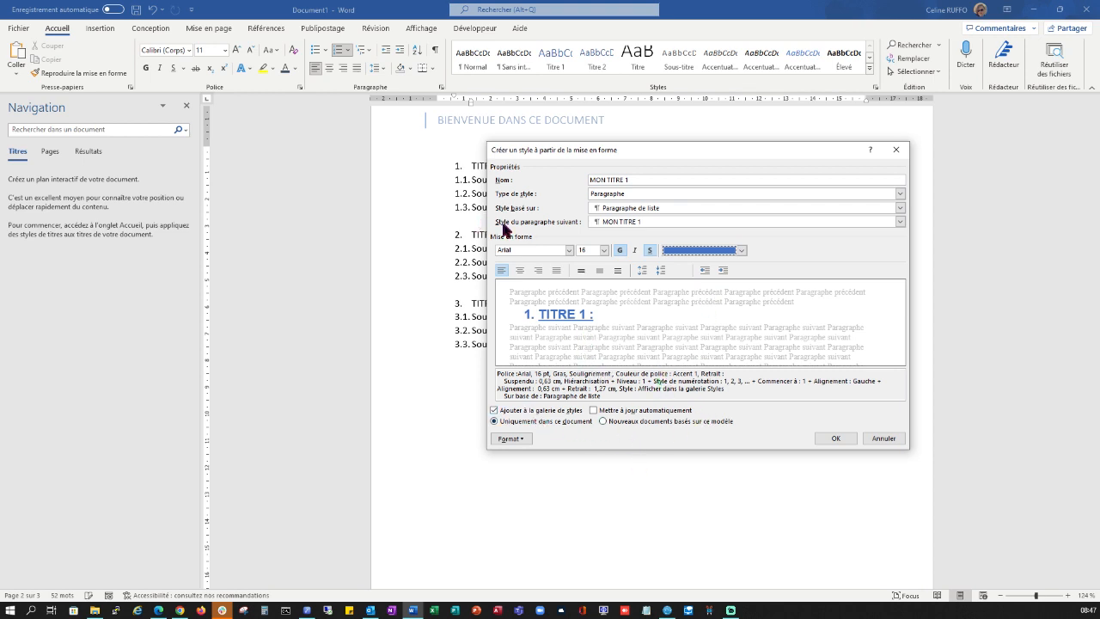
pyautogui.click(835, 438)
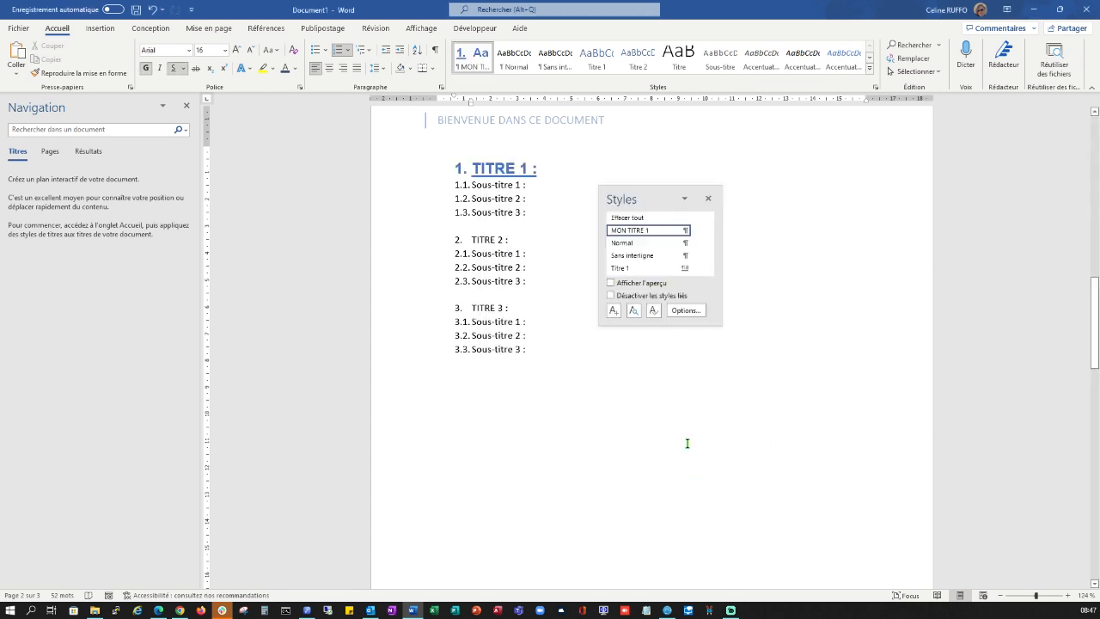
pyautogui.click(708, 199)
# Step: Start a new paragraph style from subtitle 1.1 under TITRE 1 and name it "Mon Sous-titre 1"
pyautogui.click(485, 184)
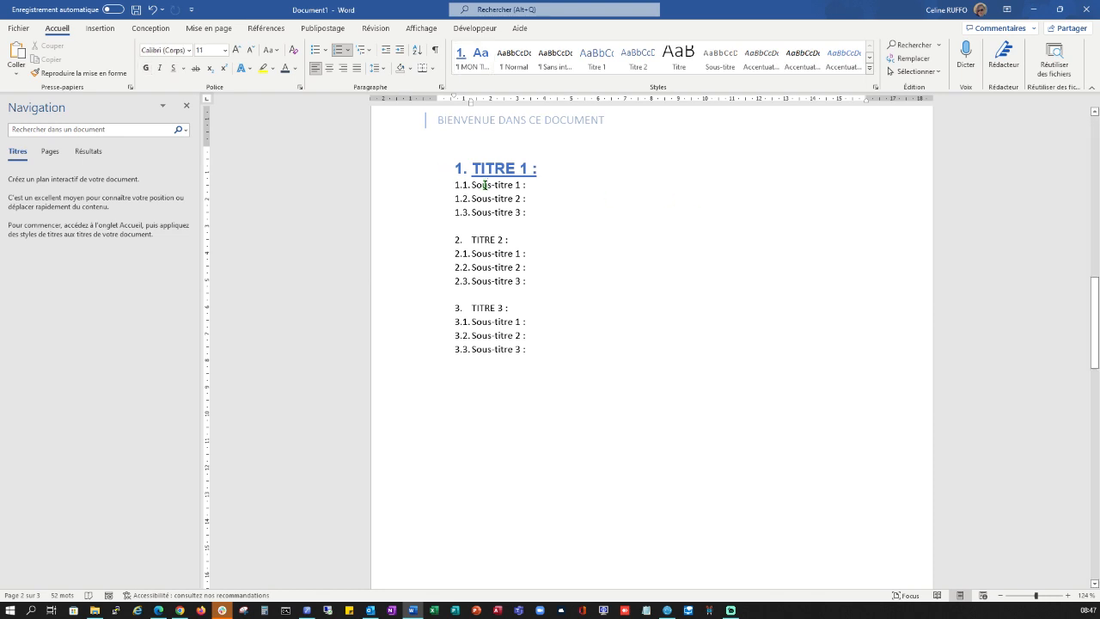
pyautogui.click(472, 184)
pyautogui.click(873, 87)
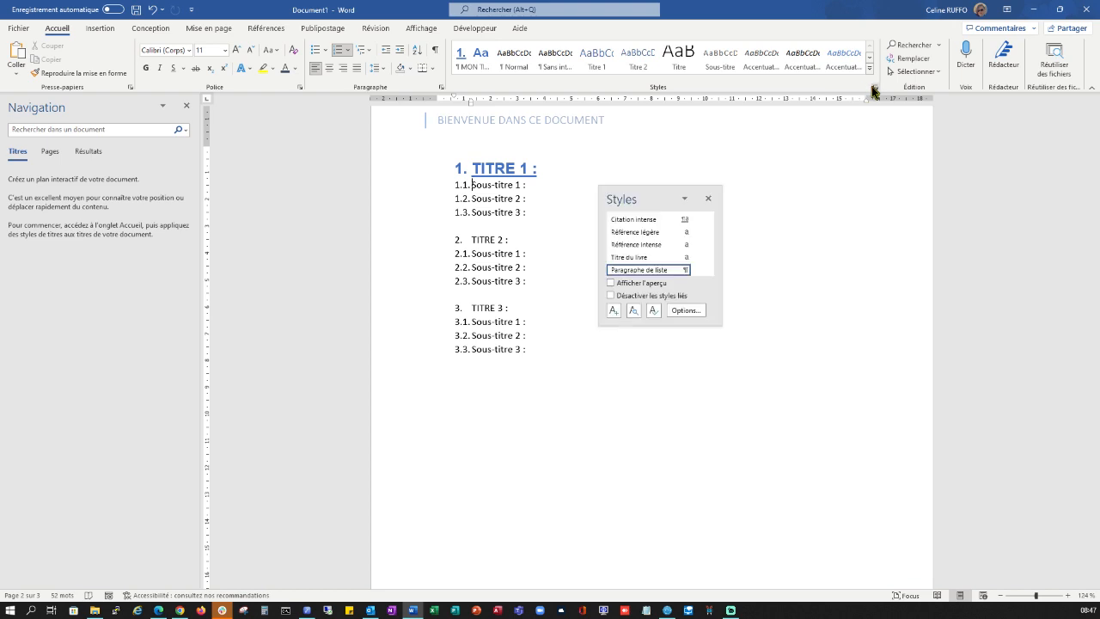
pyautogui.click(614, 310)
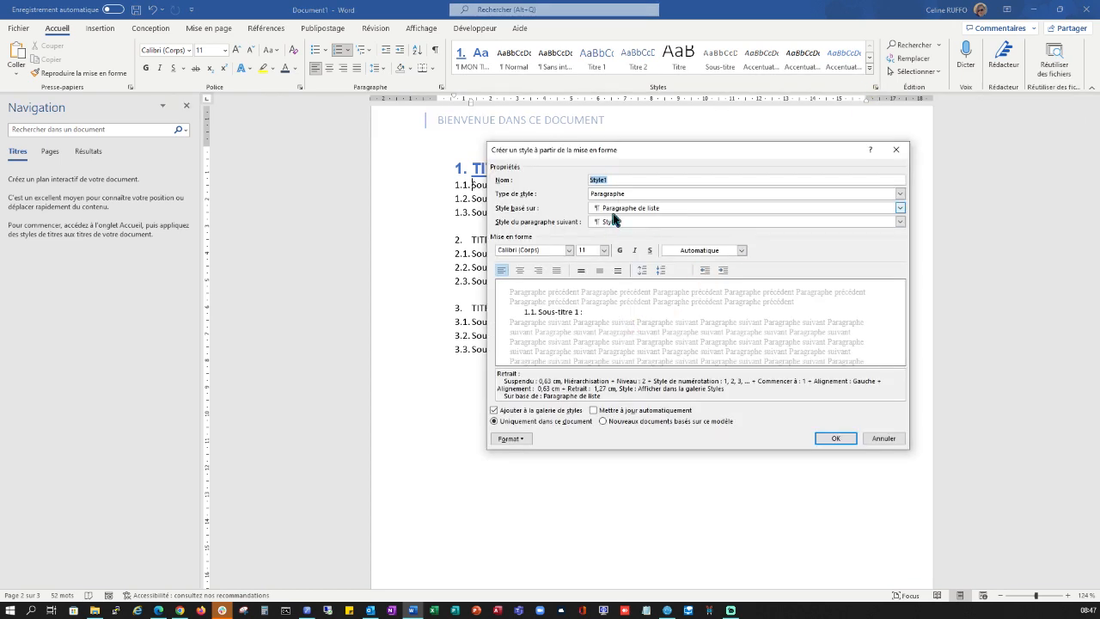
pyautogui.write('Mon Sous-titre')
# Step: Format the Mon Sous-titre 1 style as Arial 14 pt, bold, underlined, in a lighter shade of the blue Accent 1 colour, and create it
pyautogui.click(568, 250)
pyautogui.click(571, 292)
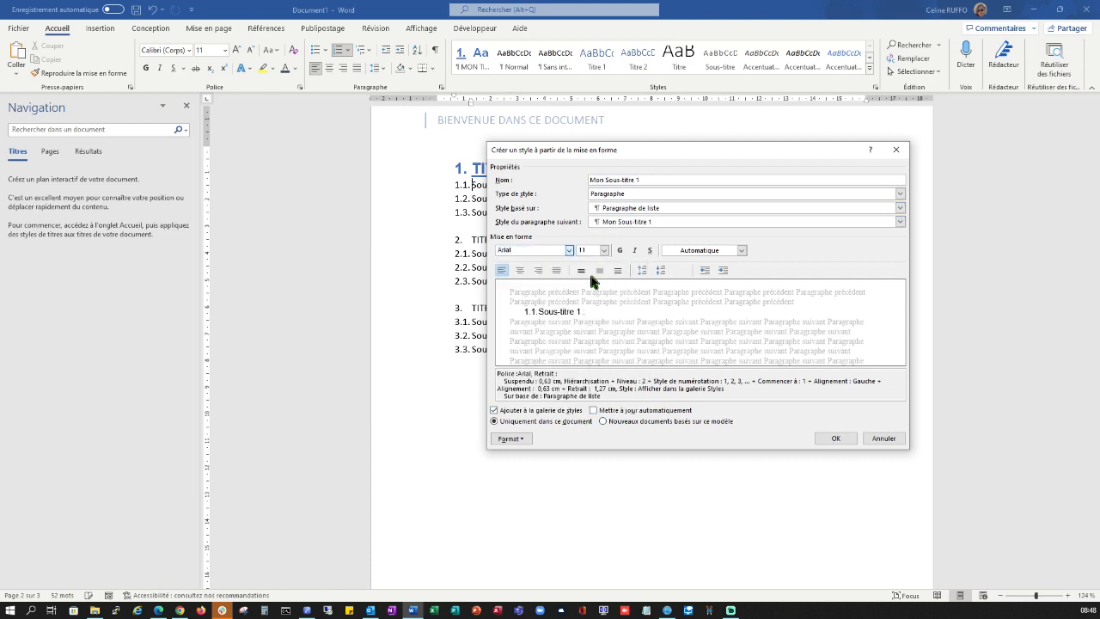
pyautogui.click(604, 250)
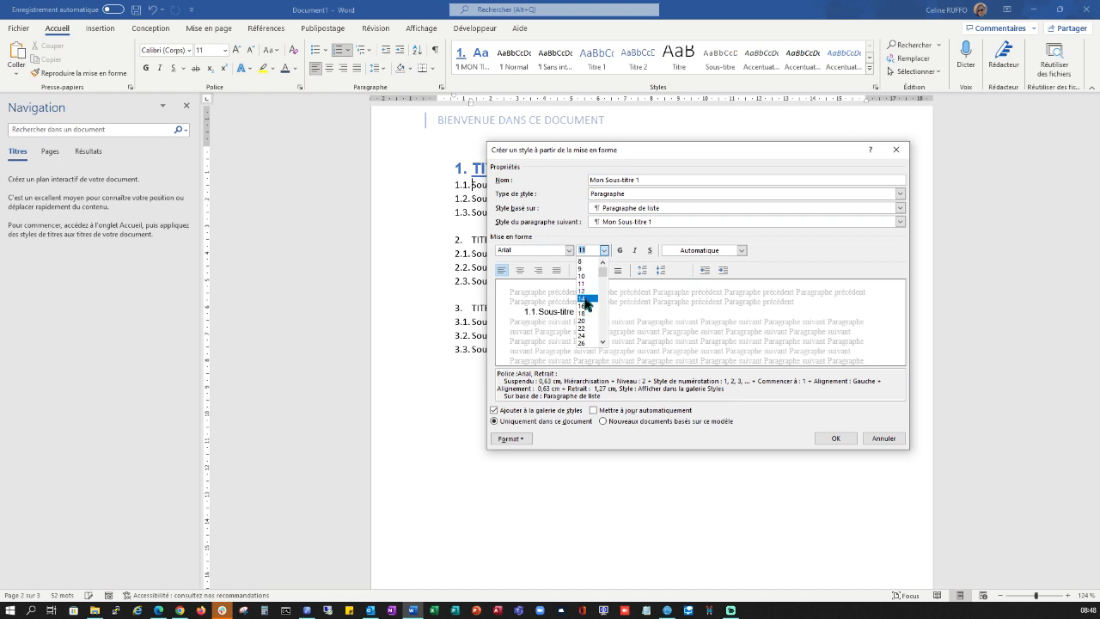
pyautogui.click(586, 301)
pyautogui.click(620, 250)
pyautogui.click(652, 252)
pyautogui.click(693, 252)
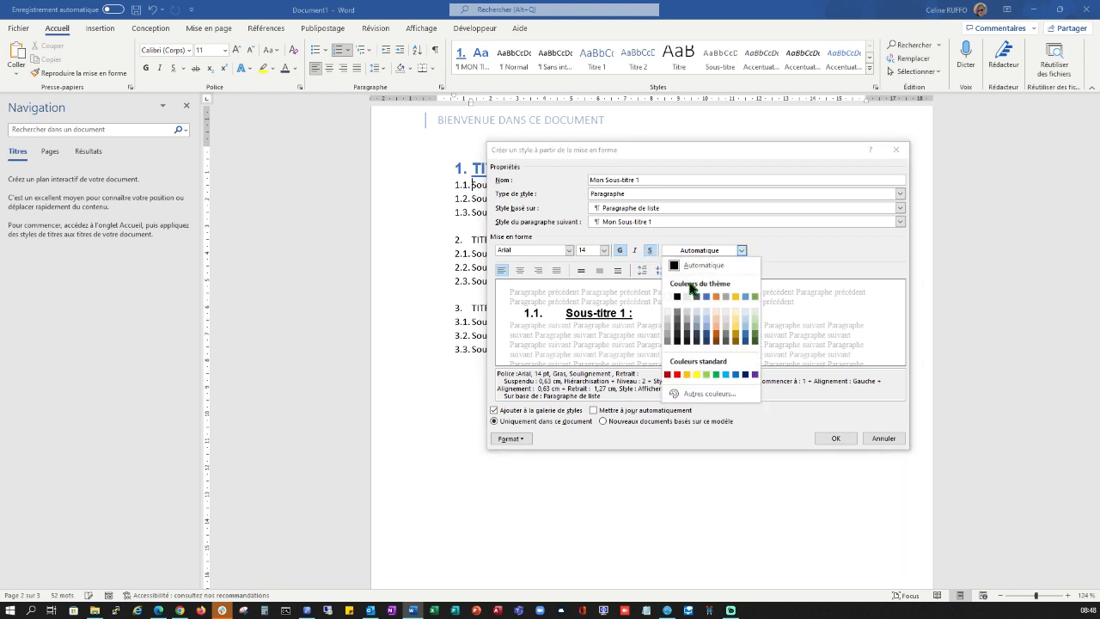
pyautogui.click(708, 325)
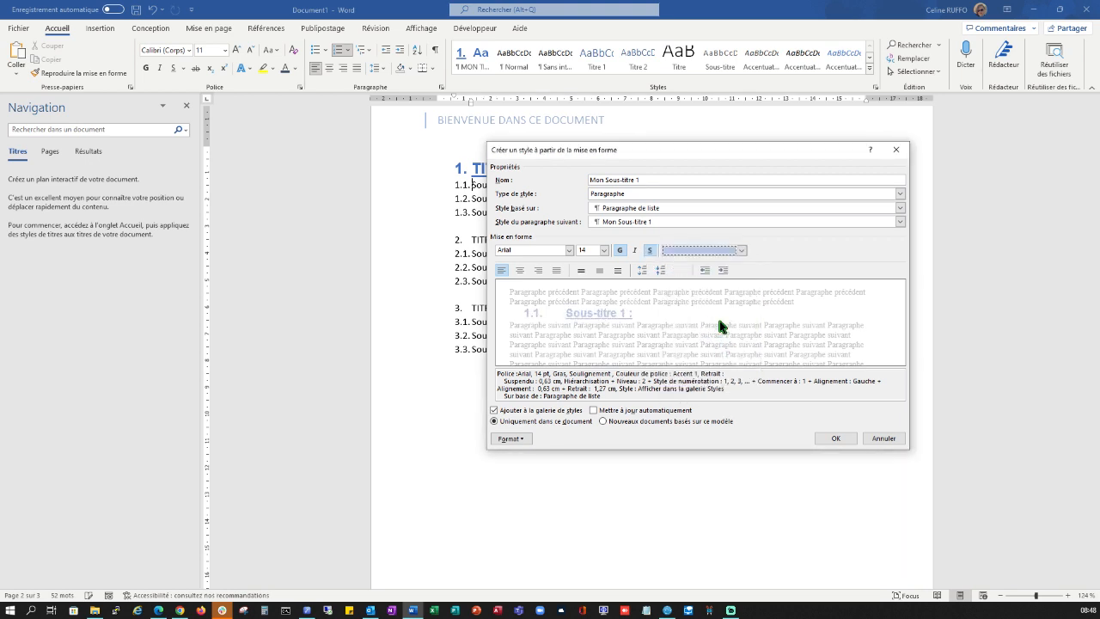
pyautogui.click(742, 250)
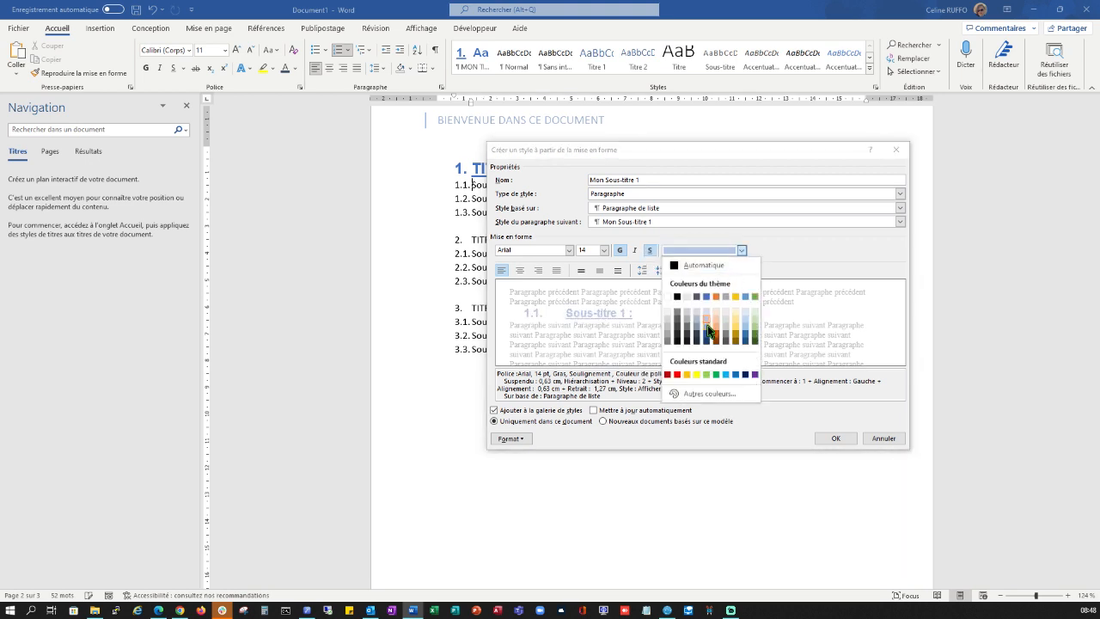
pyautogui.click(706, 331)
pyautogui.click(838, 438)
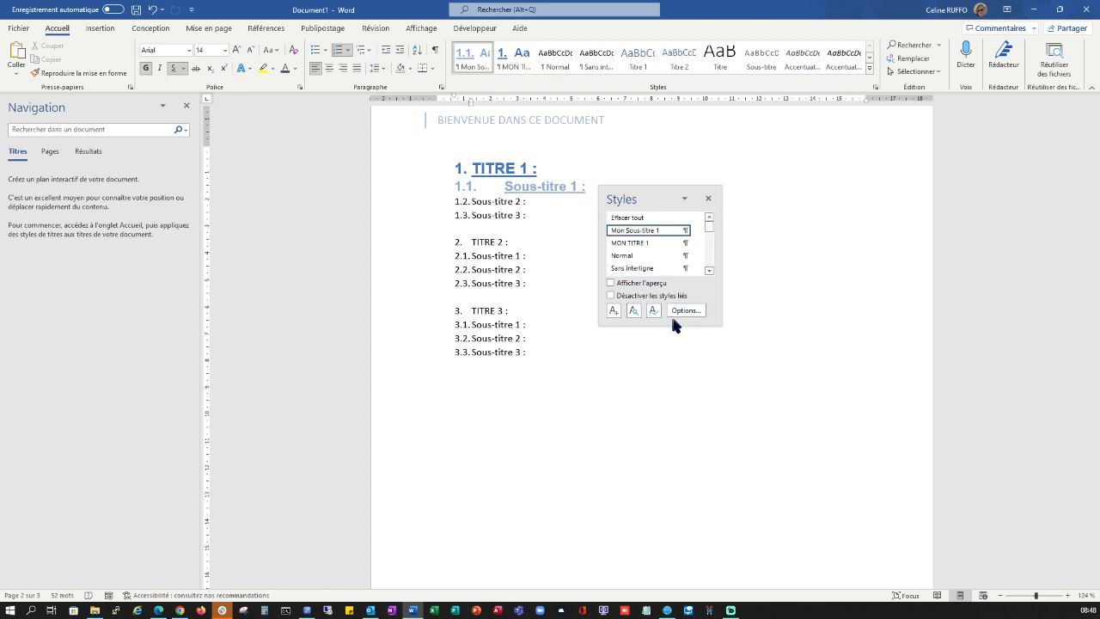
pyautogui.click(708, 198)
# Step: Apply the MON TITRE 1 style to TITRE 2 and the Mon Sous-titre 1 style to its first subtitle
pyautogui.click(554, 250)
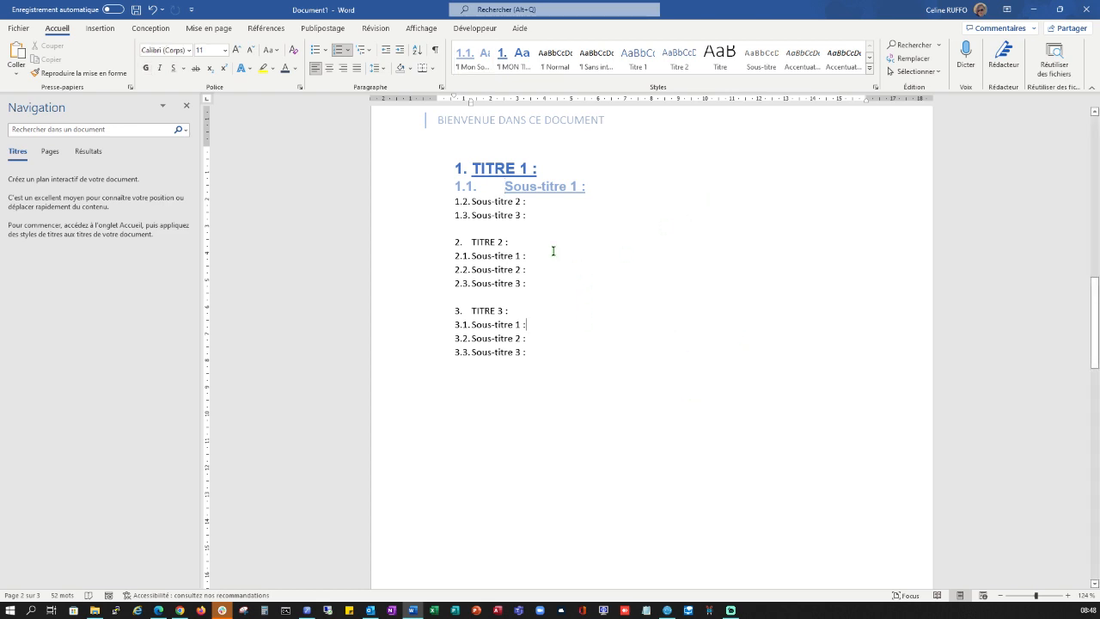
pyautogui.click(490, 202)
pyautogui.click(518, 62)
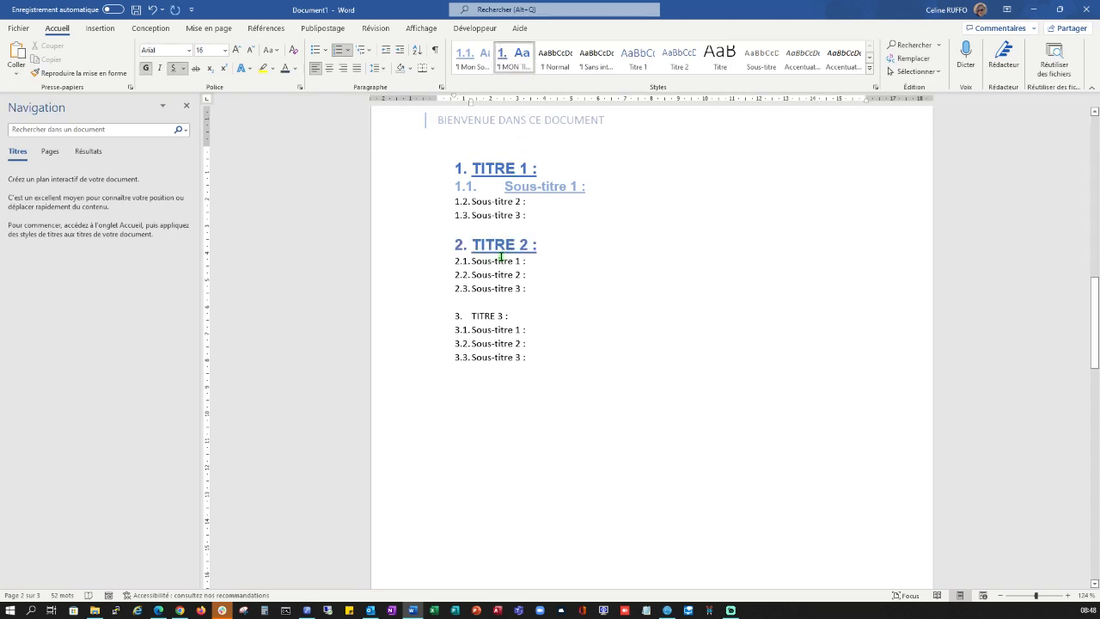
pyautogui.click(498, 260)
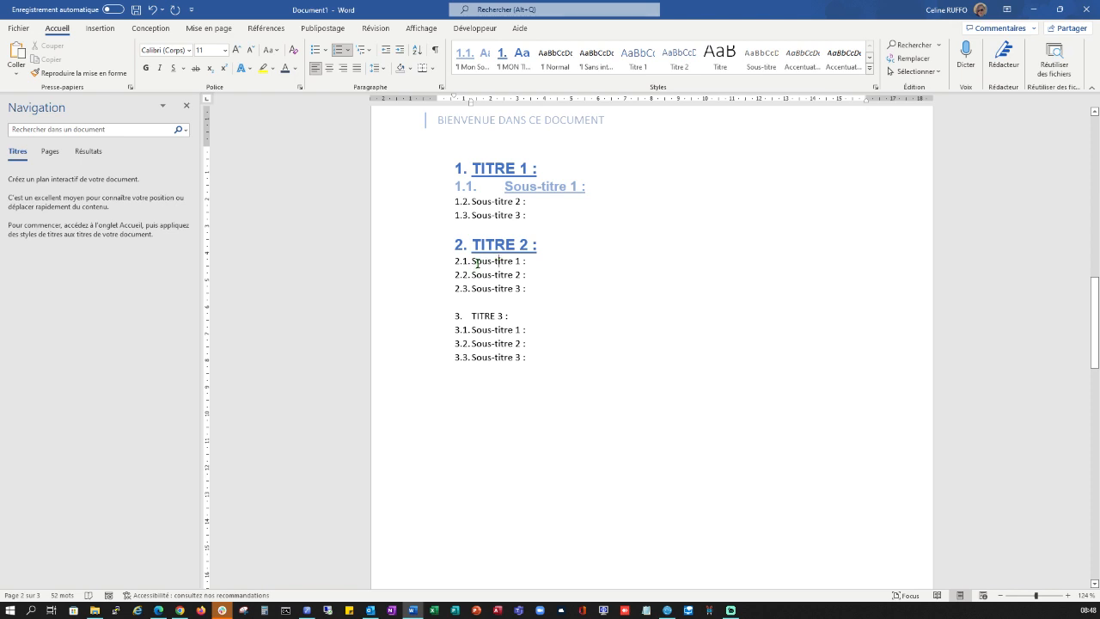
pyautogui.click(464, 59)
# Step: Apply the Mon Sous-titre 1 style to subtitles 1.2 and 1.3 under TITRE 1
pyautogui.click(481, 203)
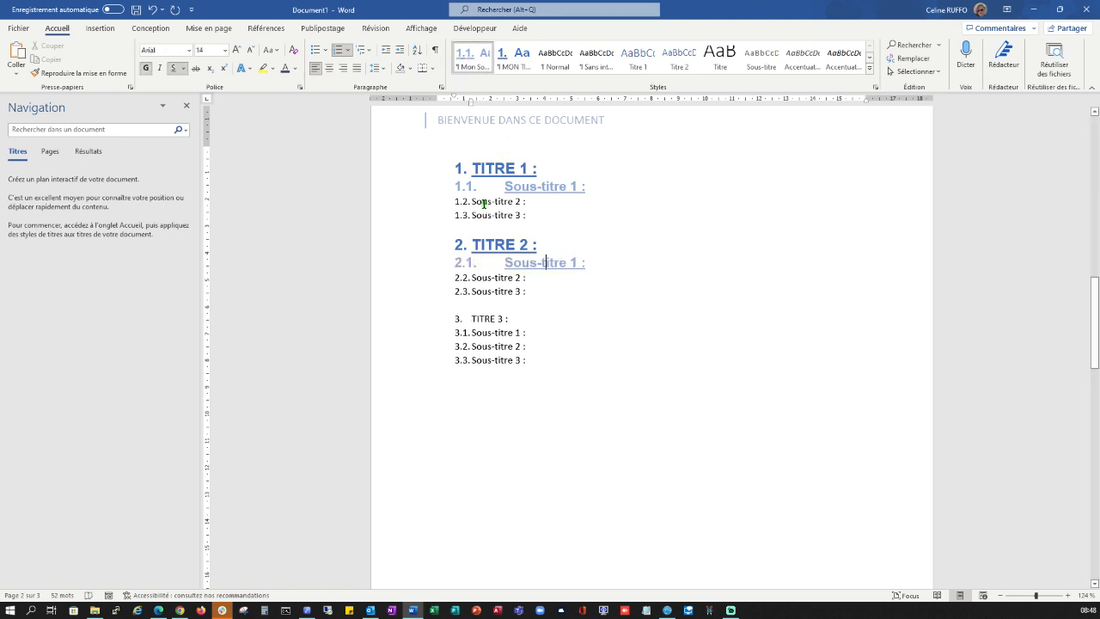
pyautogui.click(469, 70)
pyautogui.click(484, 218)
pyautogui.click(459, 70)
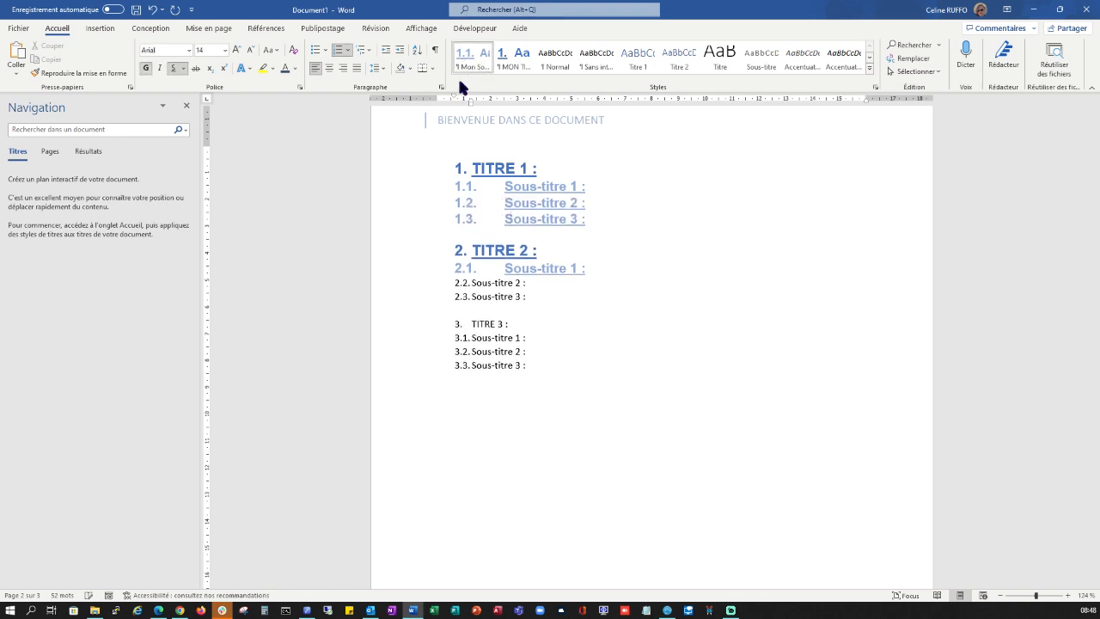
# Step: Apply the Mon Sous-titre 1 style to subtitles 2.2 and 2.3 under TITRE 2
pyautogui.click(486, 283)
pyautogui.click(469, 62)
pyautogui.click(478, 298)
pyautogui.click(469, 62)
# Step: Apply the MON TITRE 1 style to TITRE 3 and the Mon Sous-titre 1 style to its three subtitles
pyautogui.click(476, 343)
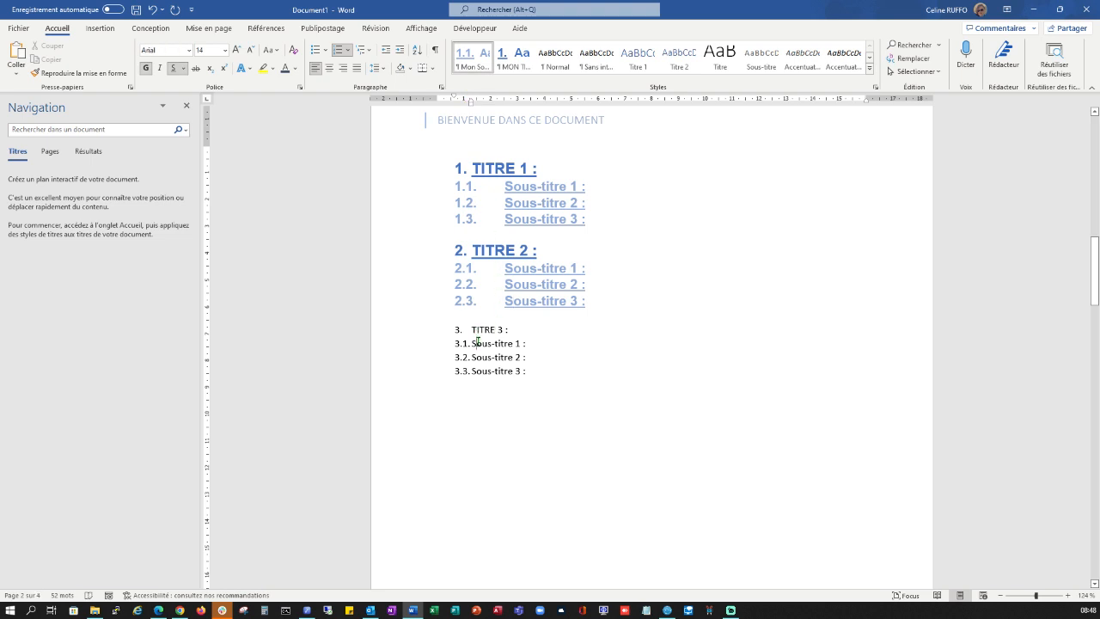
pyautogui.click(510, 60)
pyautogui.click(487, 349)
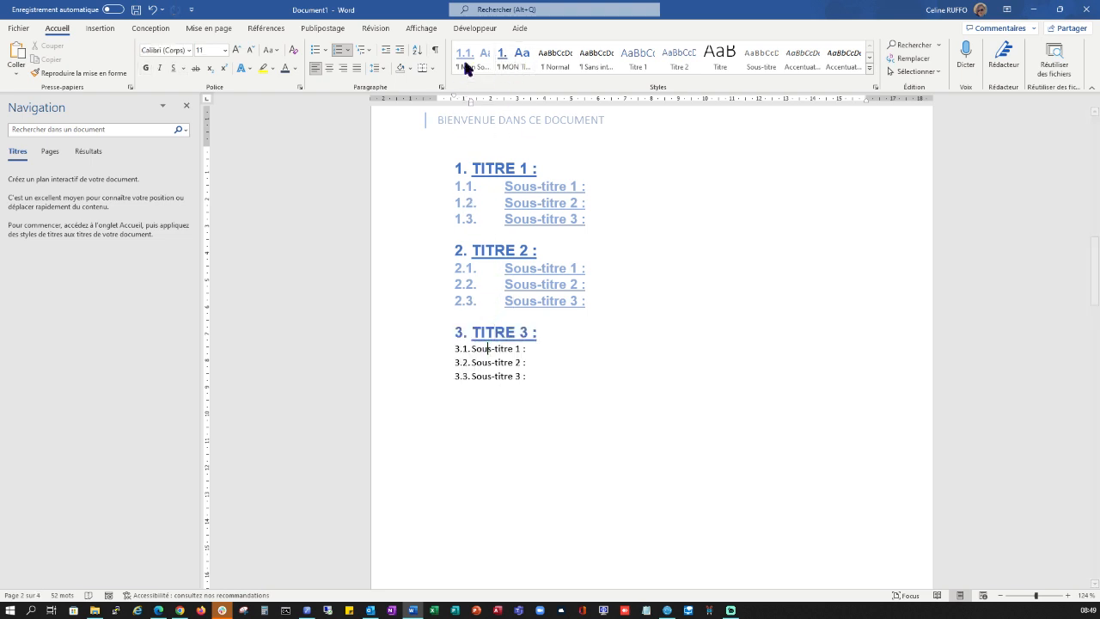
pyautogui.click(460, 67)
pyautogui.click(493, 368)
pyautogui.click(464, 67)
pyautogui.click(482, 381)
pyautogui.click(468, 66)
pyautogui.click(627, 378)
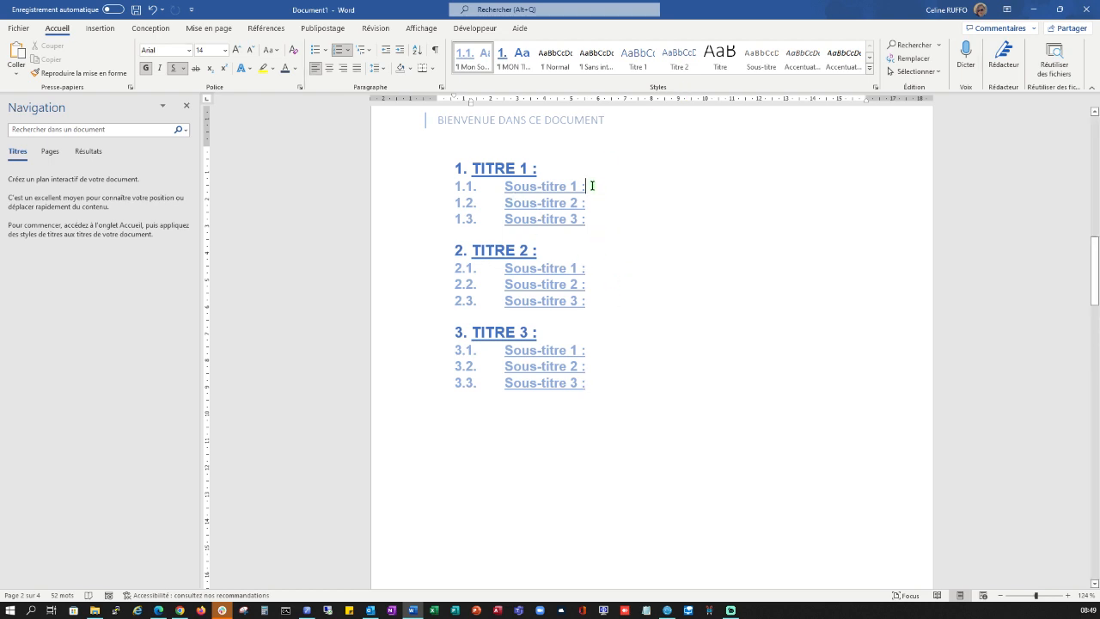
# Step: Add an unnumbered empty line under subtitle 1.1 with automatic font colour and the Normal style
pyautogui.press('Return')
pyautogui.press('BackSpace')
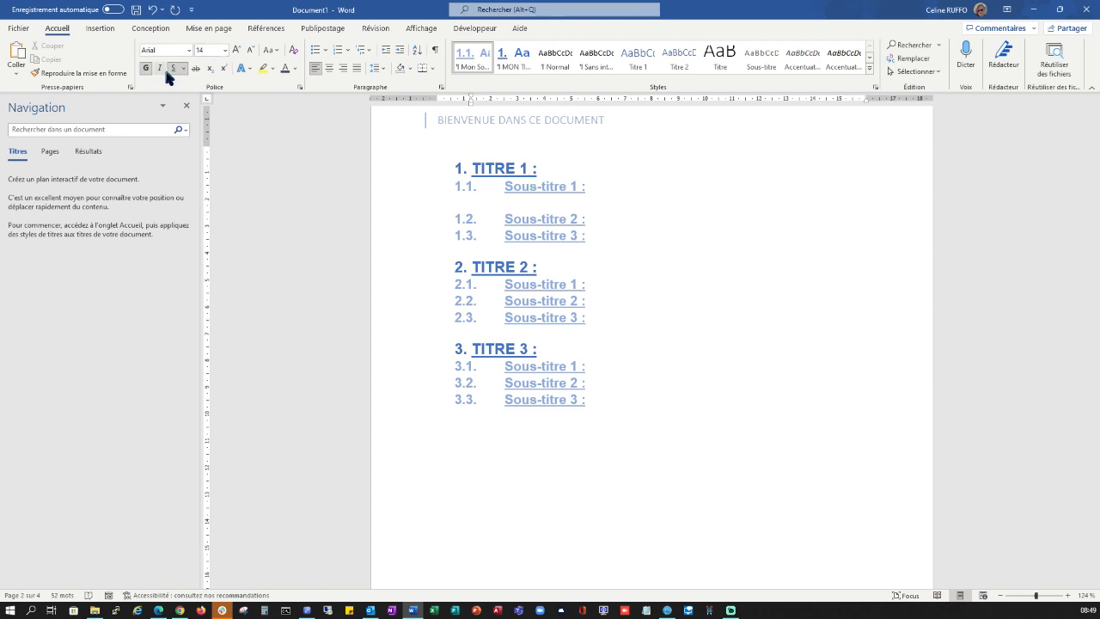
pyautogui.click(295, 68)
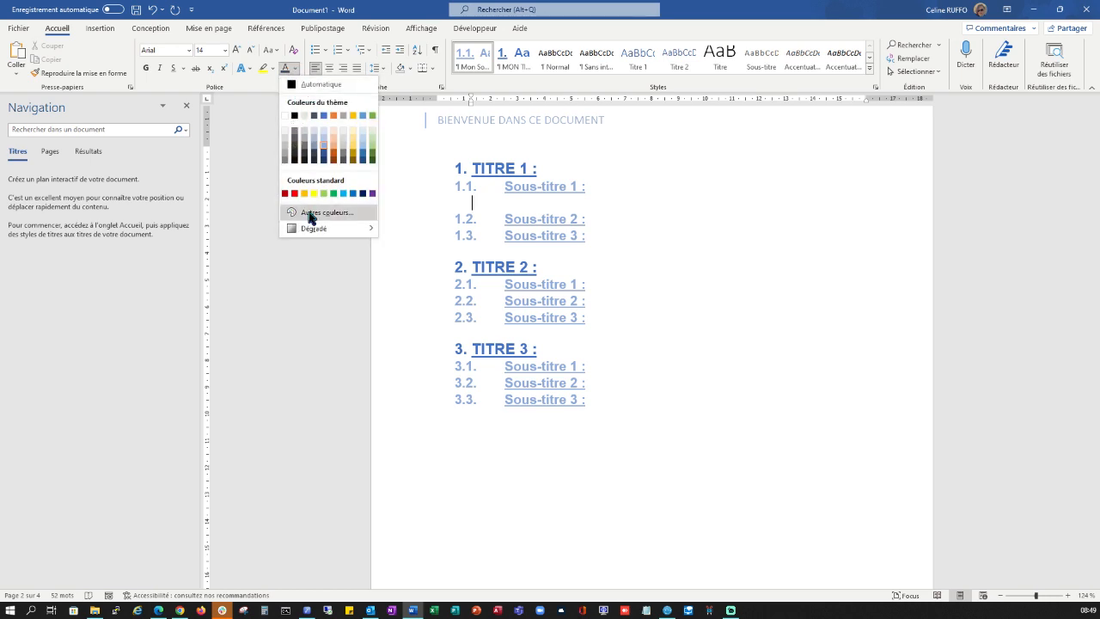
pyautogui.click(319, 85)
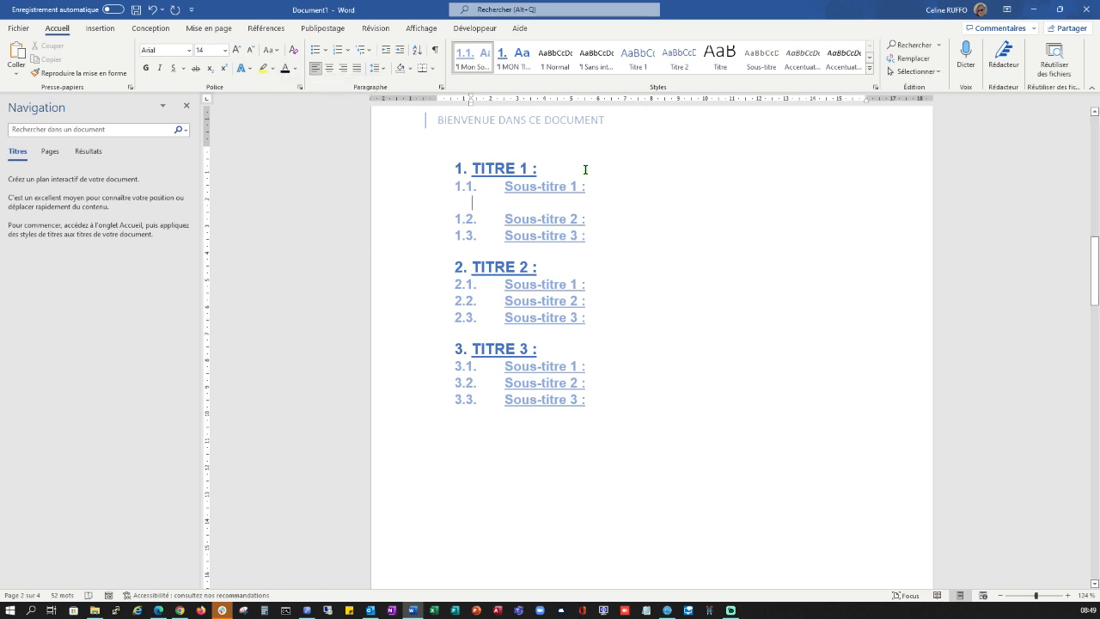
pyautogui.click(554, 59)
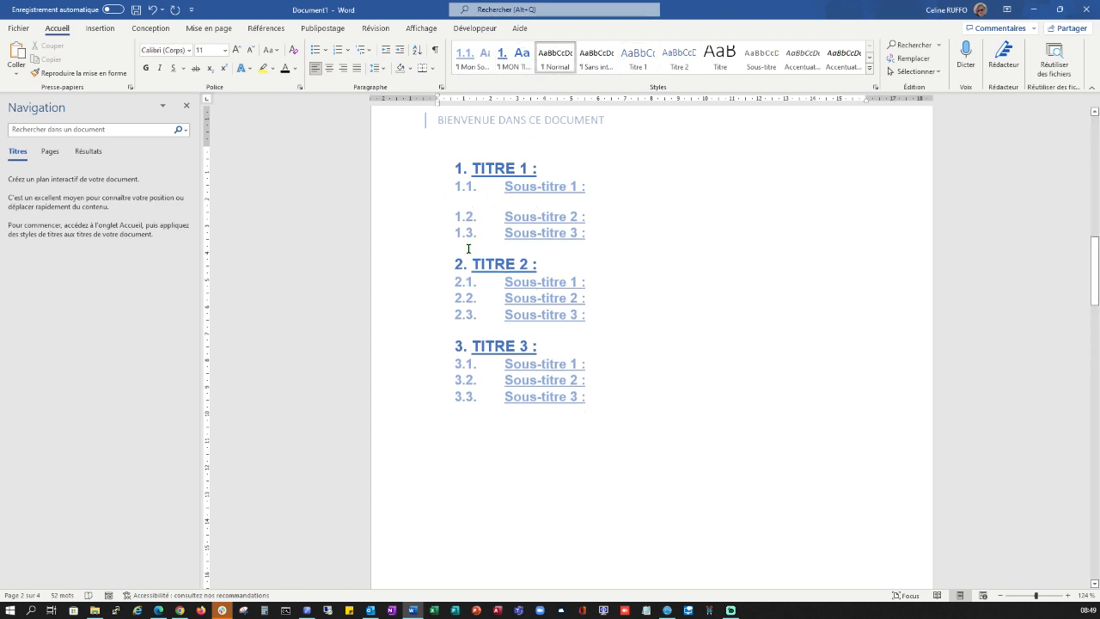
# Step: Add an unnumbered empty line in the Normal style under subtitle 1.2 and bring up the full list of styles
pyautogui.click(593, 218)
pyautogui.press('Return')
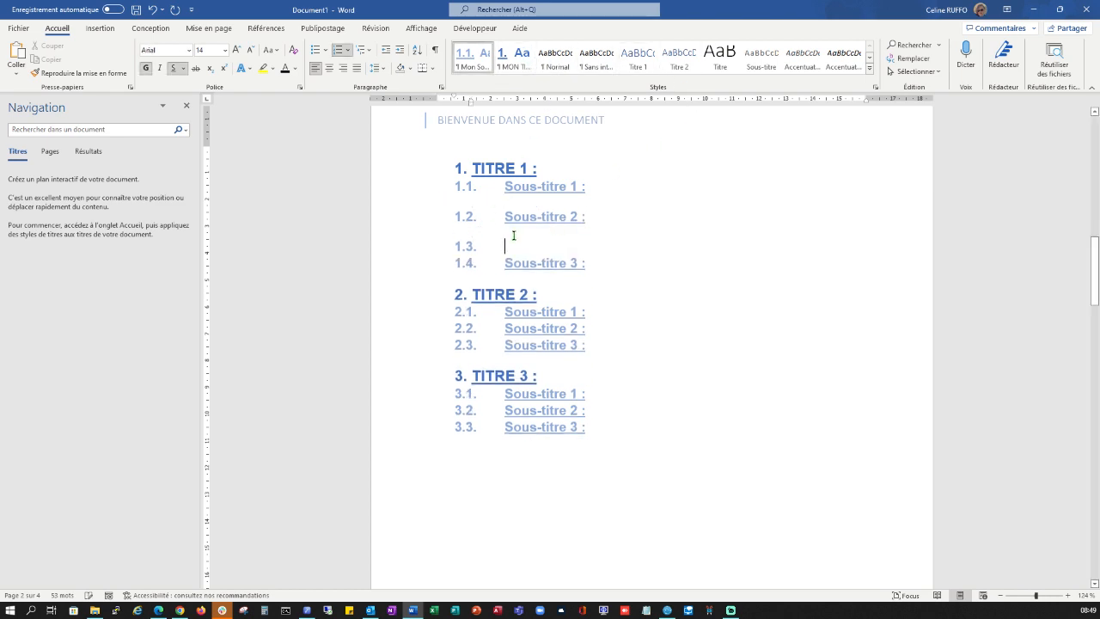
pyautogui.press('BackSpace')
pyautogui.click(554, 60)
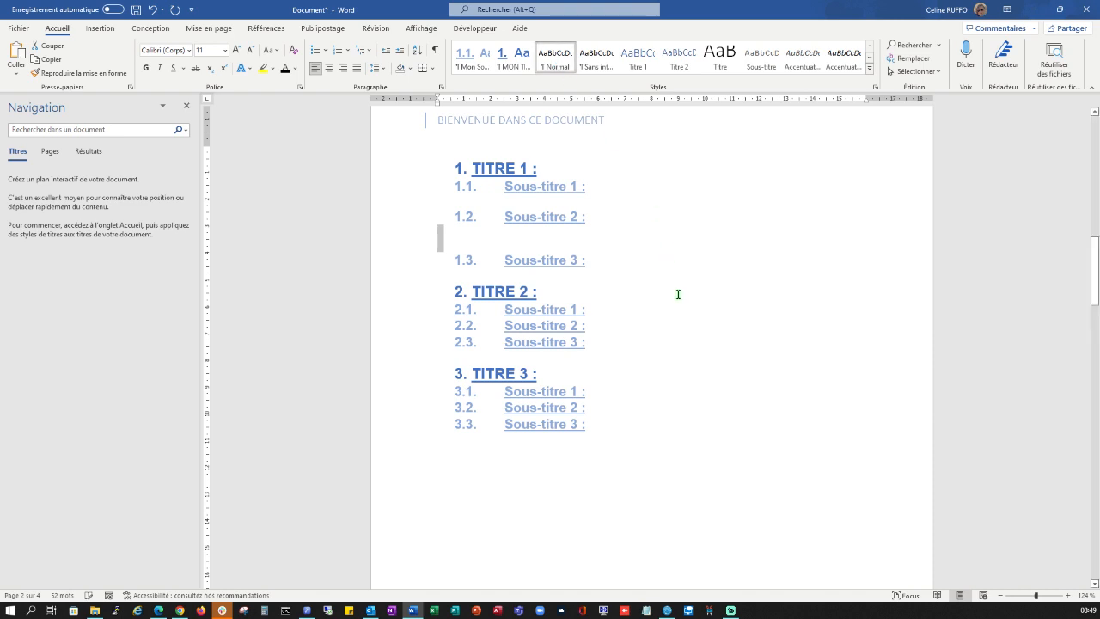
pyautogui.click(450, 232)
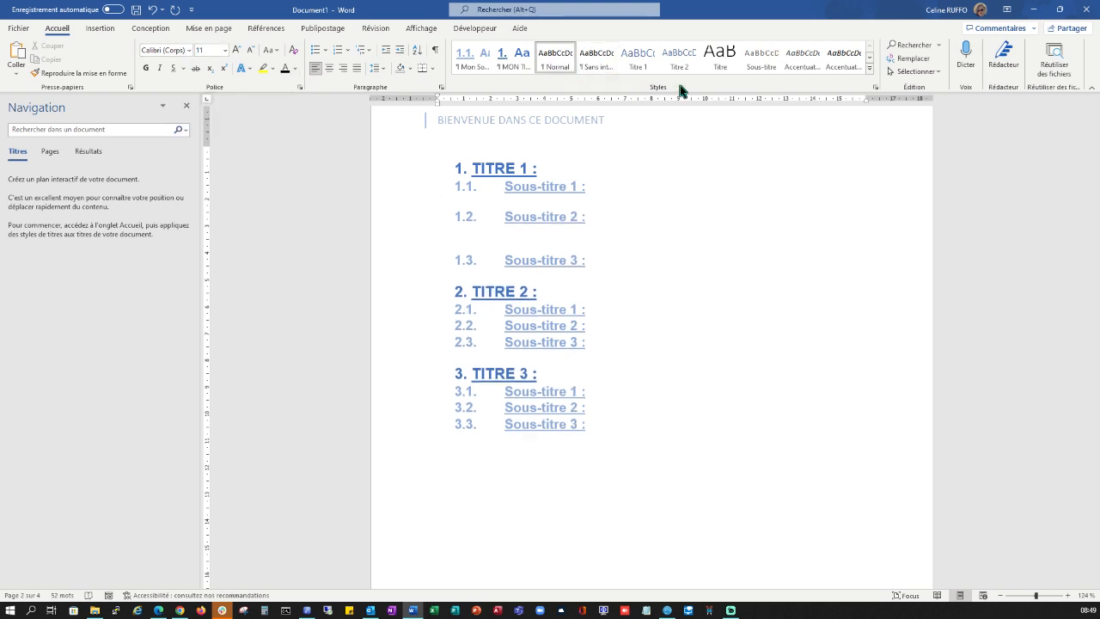
pyautogui.click(875, 87)
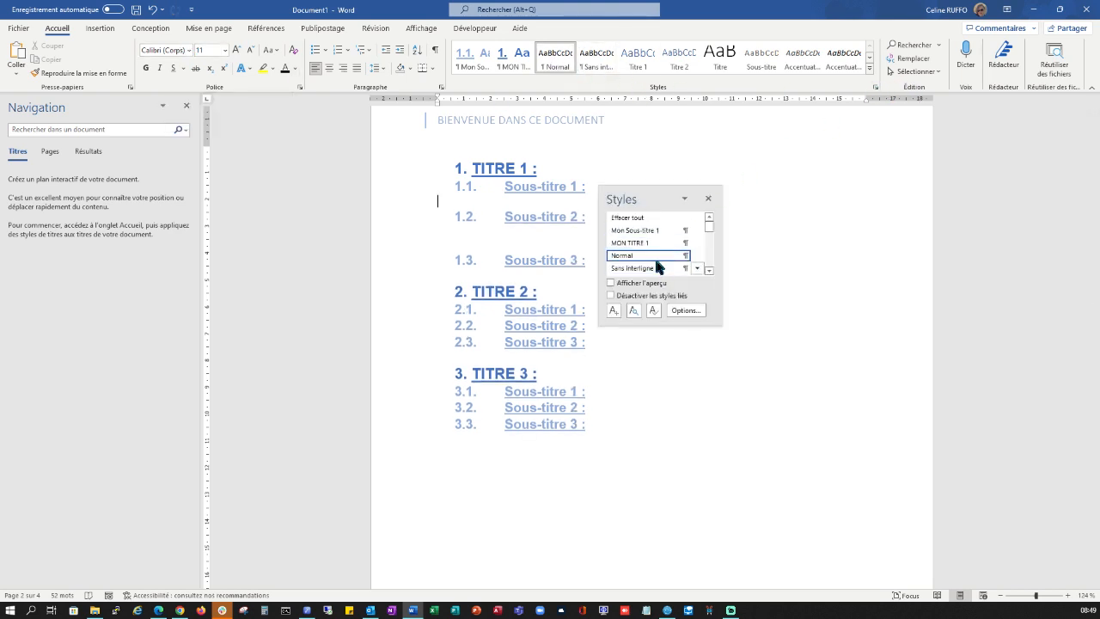
pyautogui.click(701, 315)
pyautogui.click(529, 327)
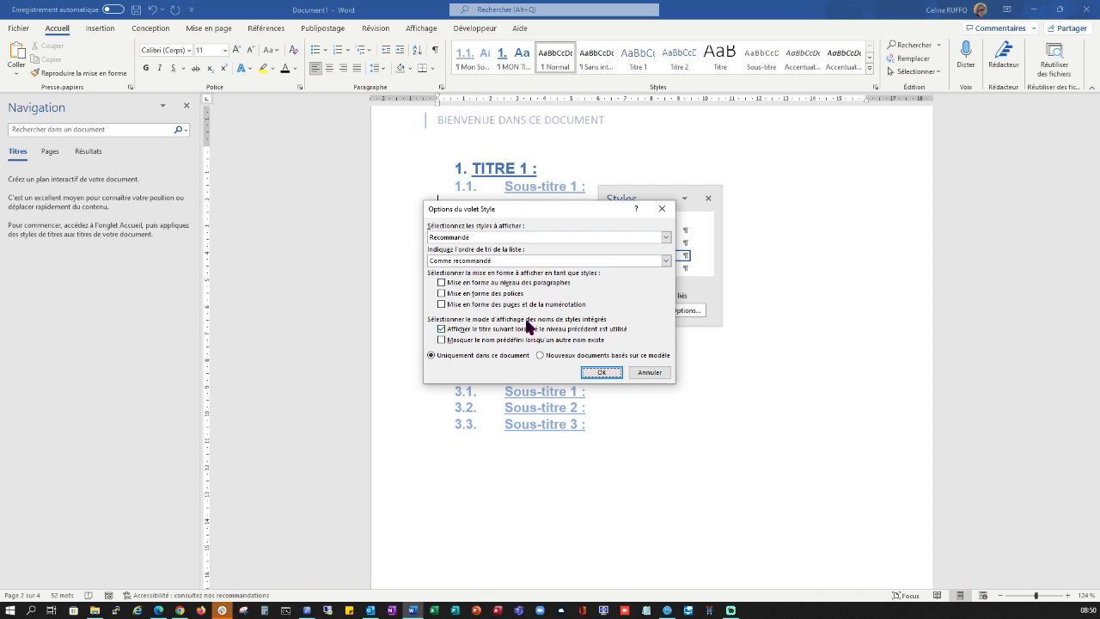
pyautogui.click(646, 376)
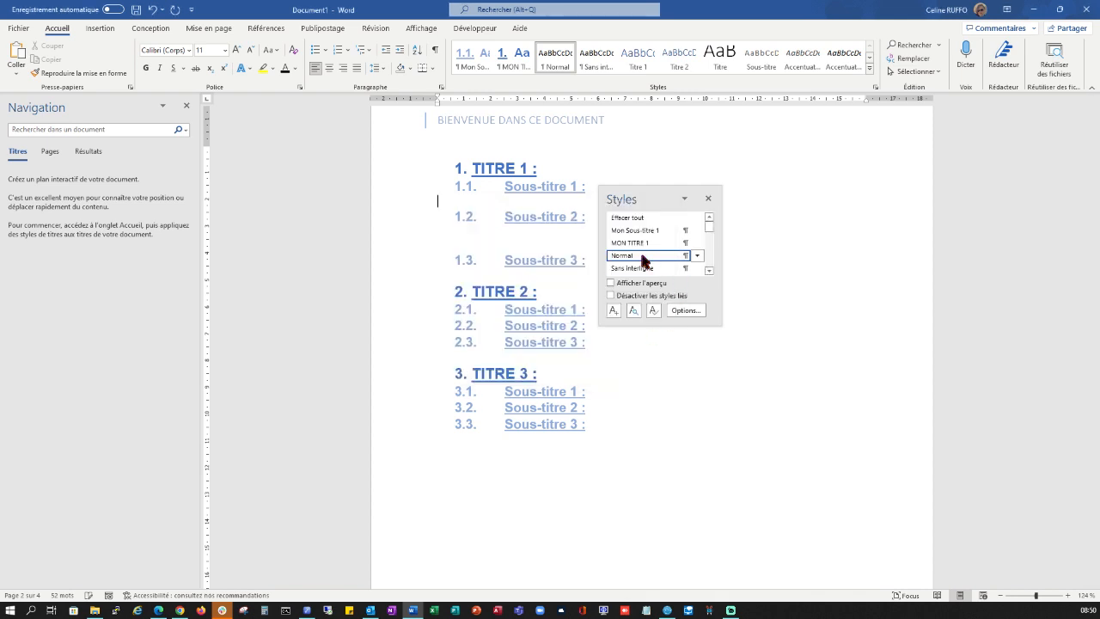
# Step: Modify the Normal style to use the Arial font and close the list of styles
pyautogui.click(698, 256)
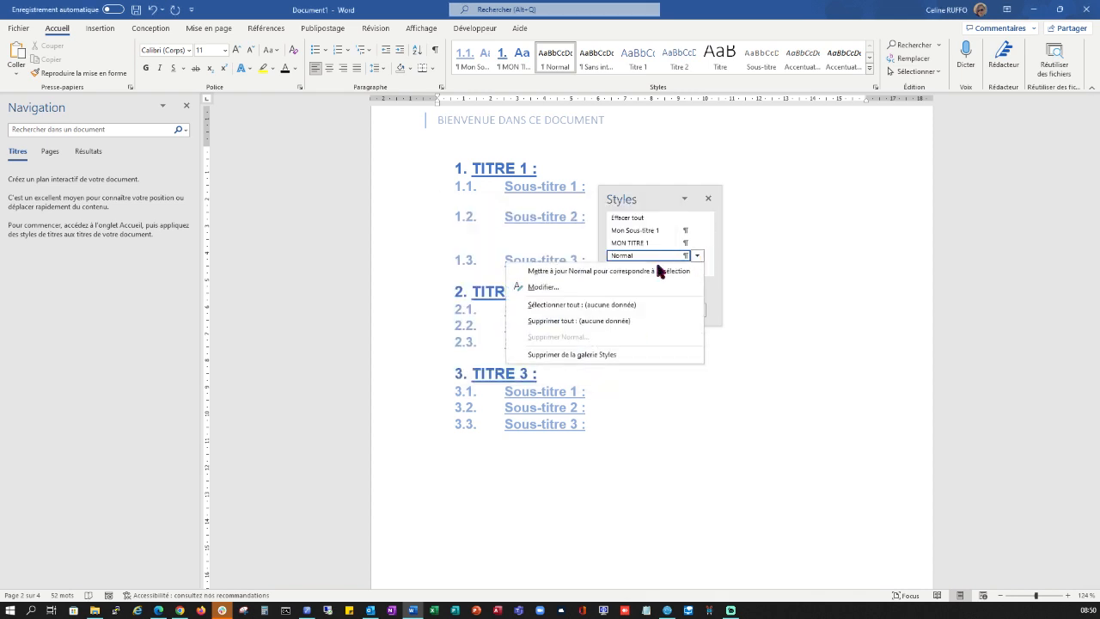
pyautogui.click(525, 288)
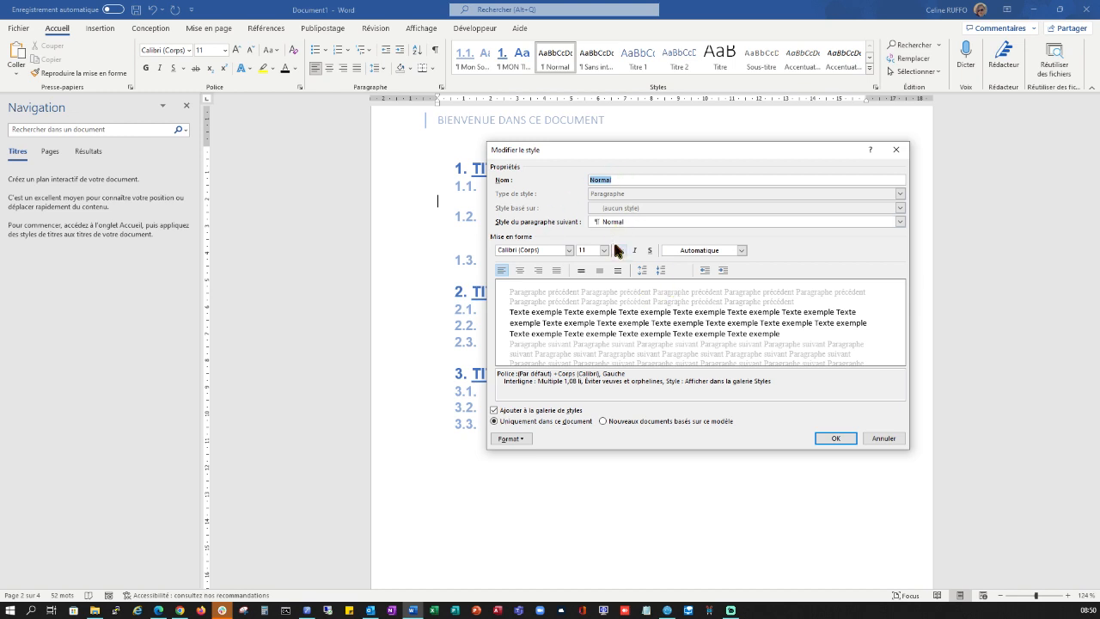
pyautogui.click(568, 250)
pyautogui.click(524, 292)
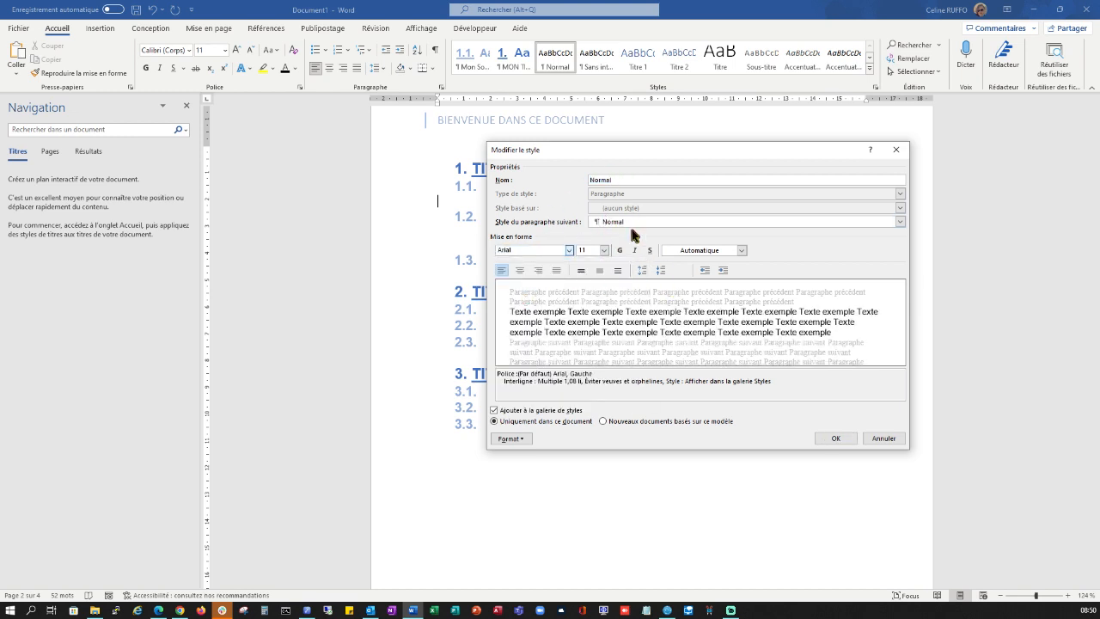
pyautogui.click(835, 438)
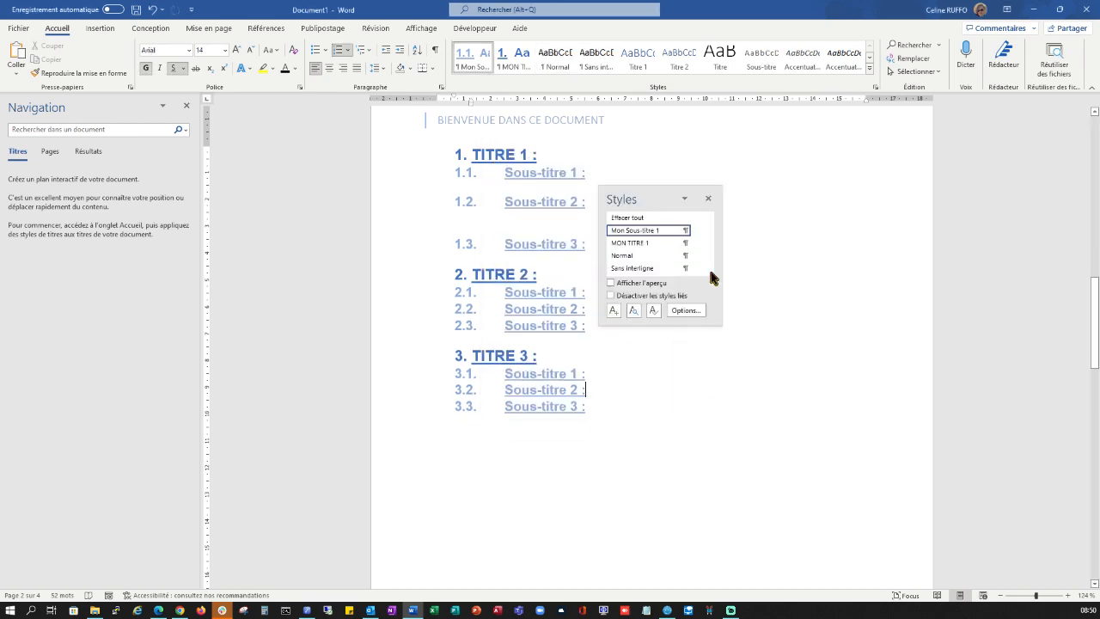
pyautogui.click(708, 199)
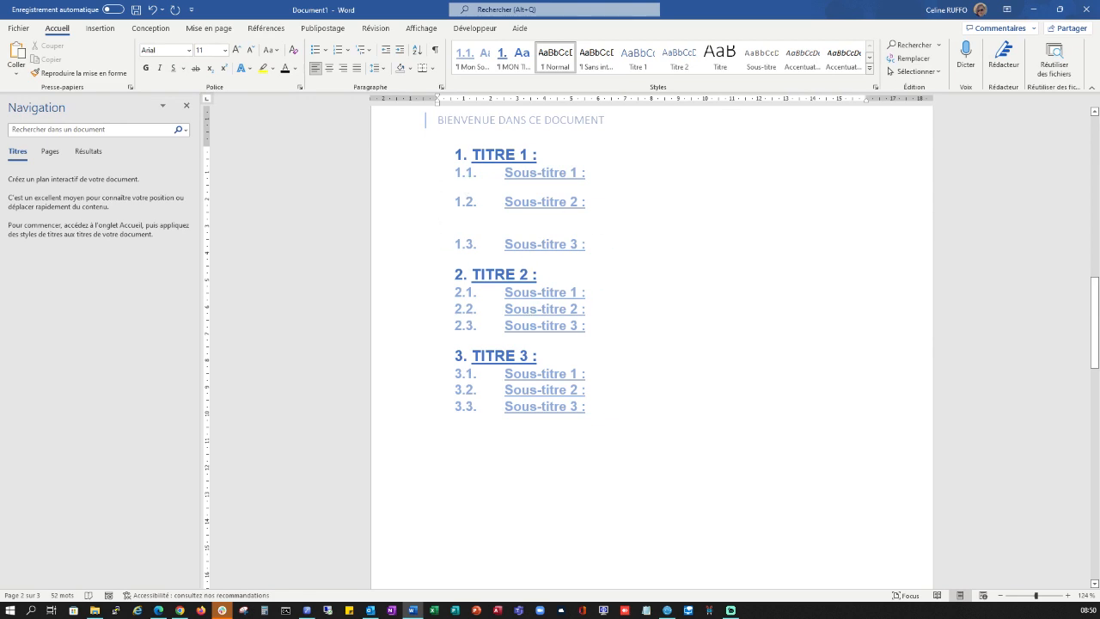
# Step: Enter the body text "Mon texte" under subtitle 1.1 with an empty line before and after it
pyautogui.press('Return')
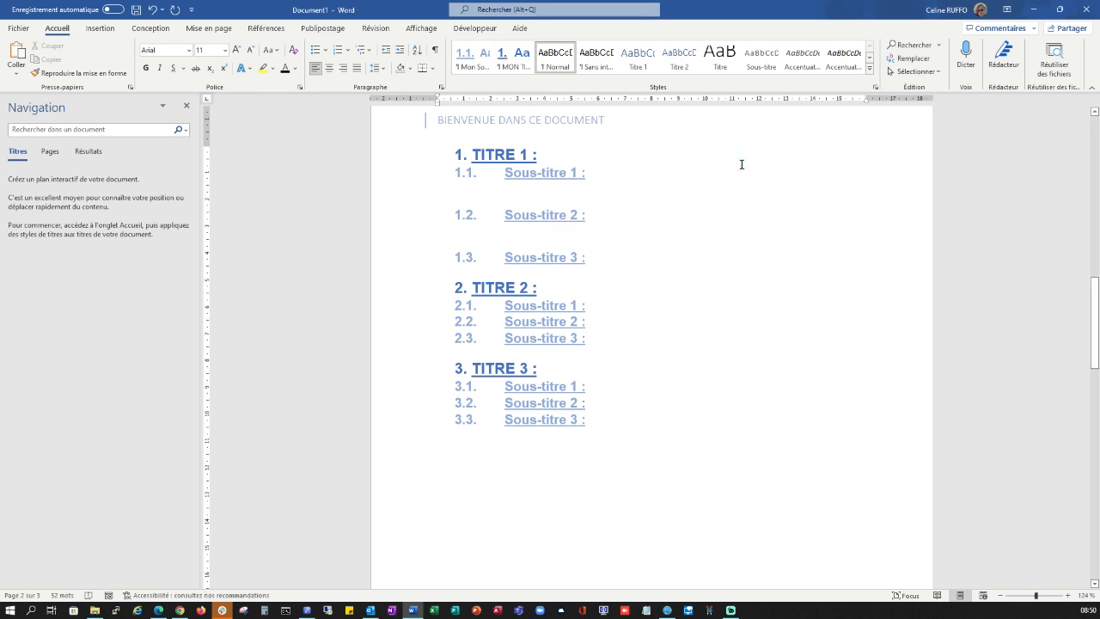
pyautogui.write('Mon te')
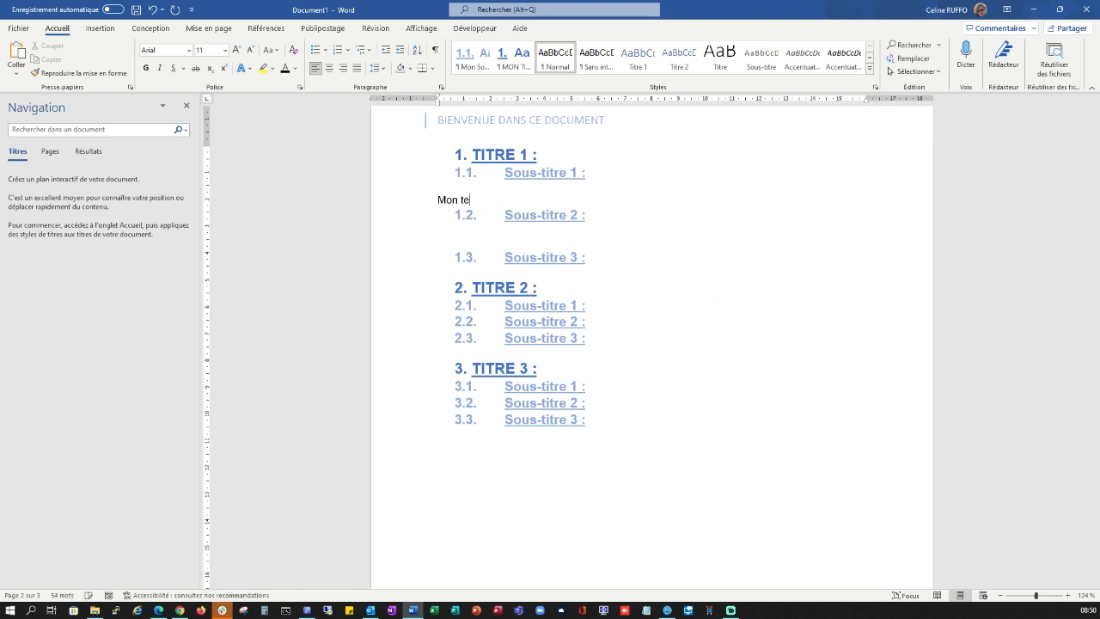
pyautogui.write('ste')
pyautogui.press('Return')
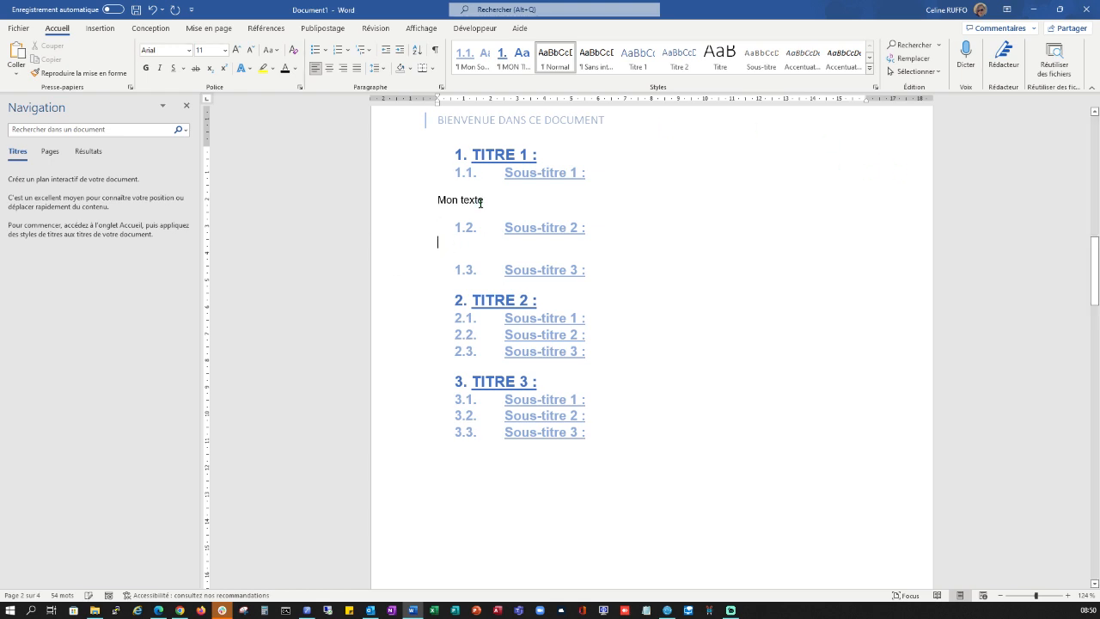
# Step: Copy "Mon texte" under subtitle 1.2 in the Normal style, with one empty line above it and no extra line below
pyautogui.click(411, 199)
pyautogui.hotkey('ctrl', 'c')
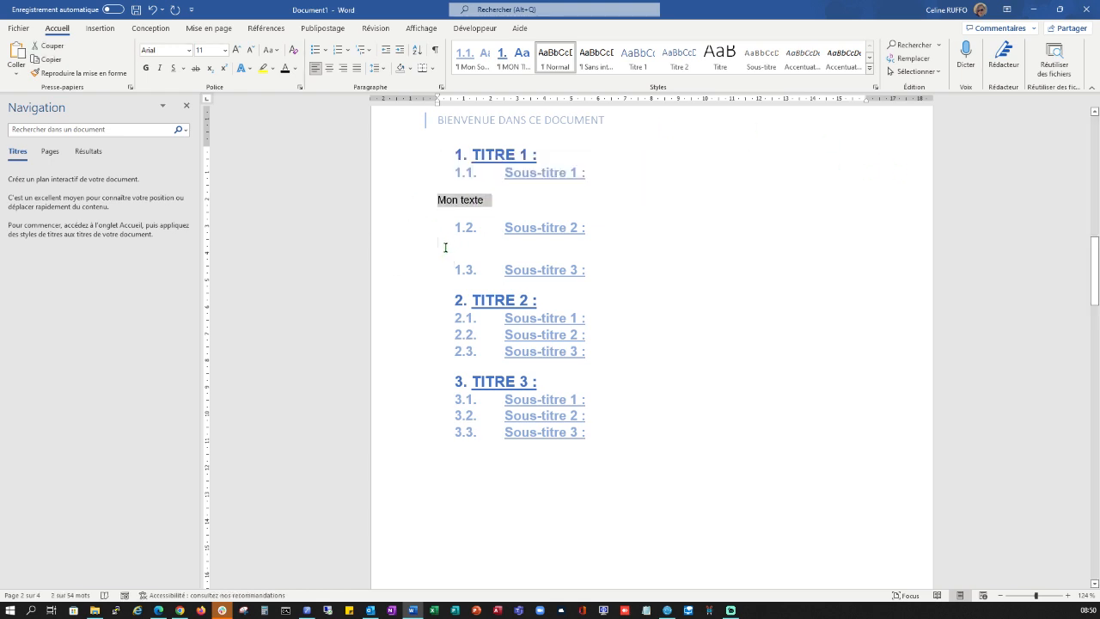
pyautogui.click(445, 247)
pyautogui.hotkey('ctrl', 'v')
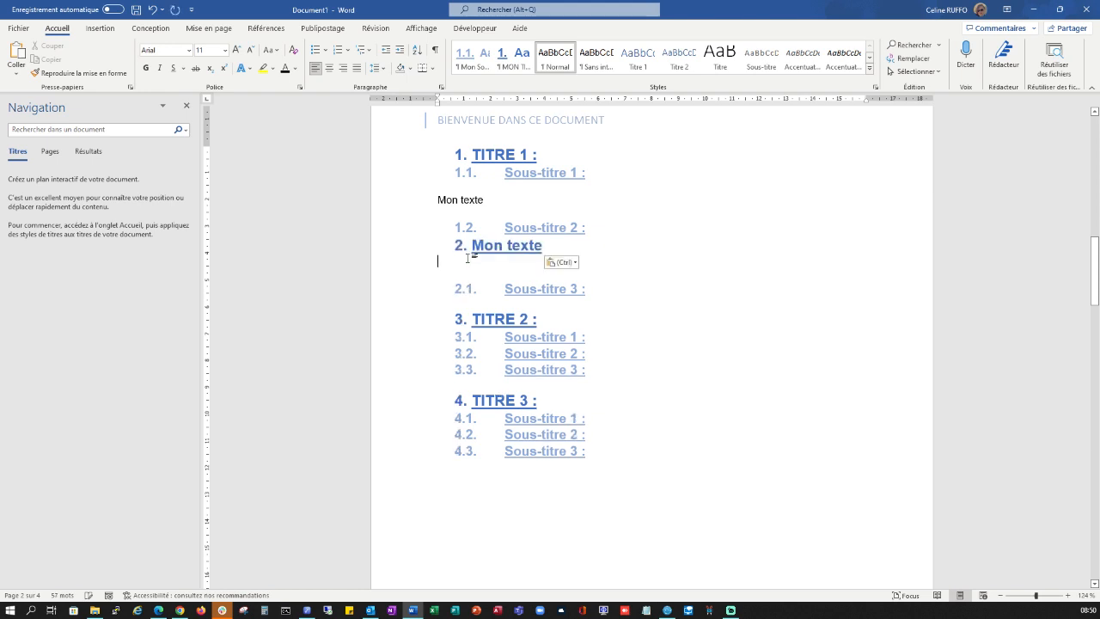
pyautogui.click(556, 60)
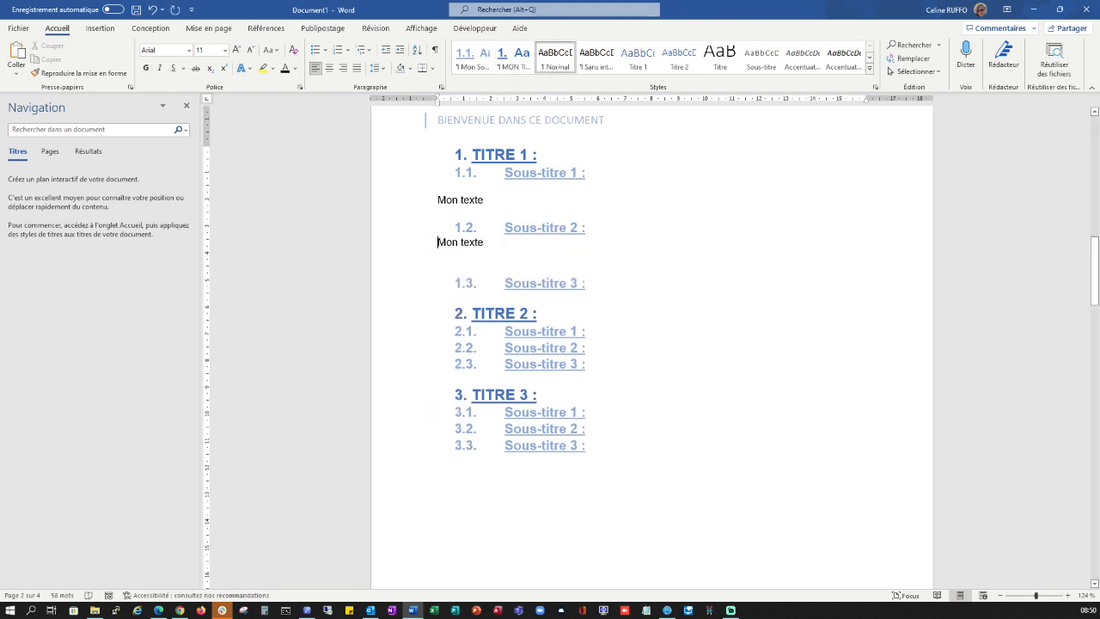
pyautogui.press('Return')
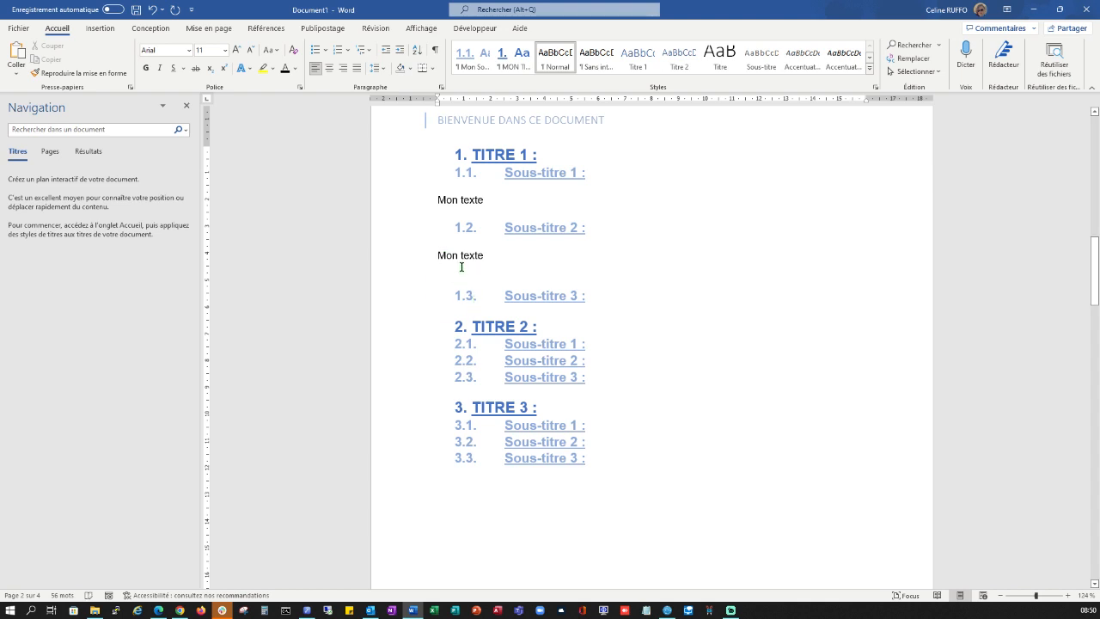
pyautogui.press('BackSpace')
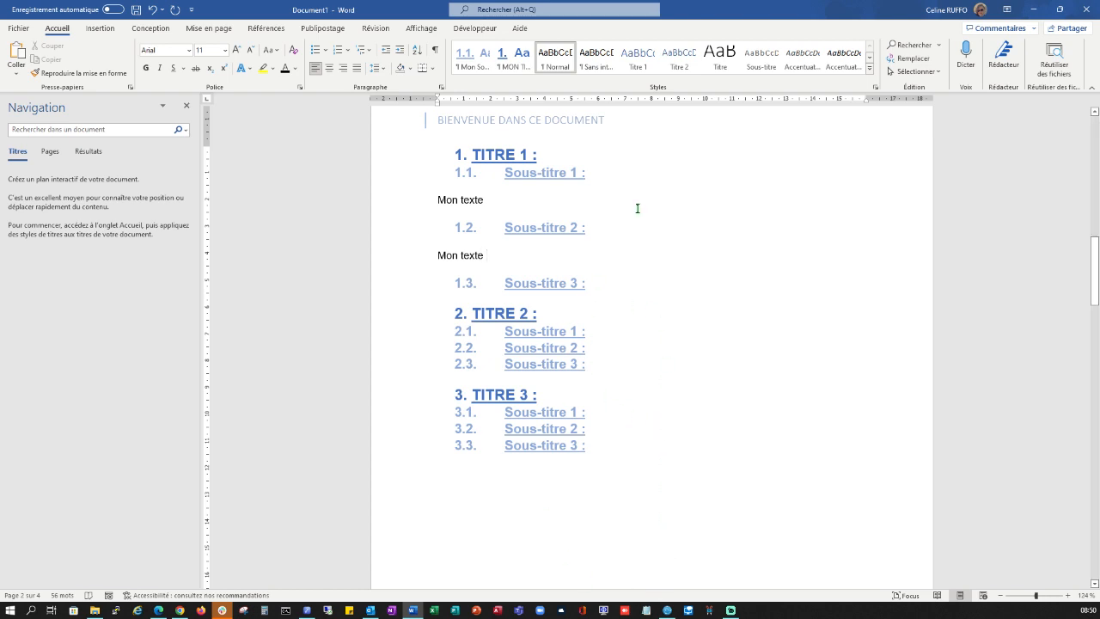
# Step: Insert a long run of empty lines above TITRE 1 to free up most of the page under the header
pyautogui.scroll(3, 542, 242)
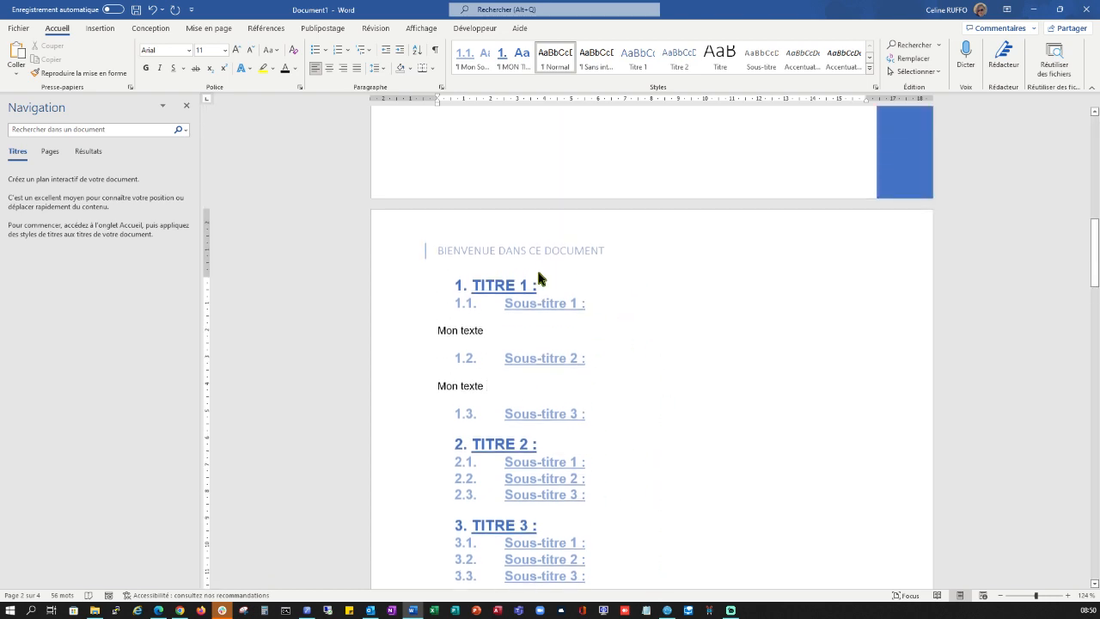
pyautogui.scroll(4, 543, 300)
pyautogui.click(529, 339)
pyautogui.press('Return')
pyautogui.press('Return')
pyautogui.press('Return')
pyautogui.press('Return')
pyautogui.press('Return')
pyautogui.press('Return')
pyautogui.press('Return')
pyautogui.press('Return')
pyautogui.press('Return')
pyautogui.press('Return')
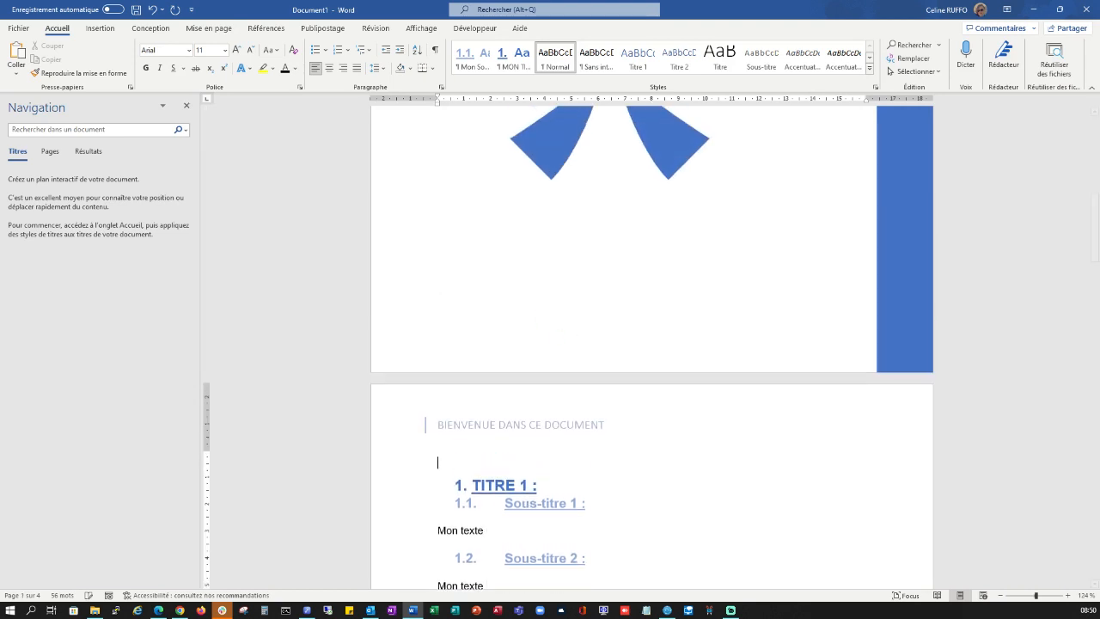
pyautogui.press('Return')
pyautogui.press('Return')
pyautogui.press('Return')
pyautogui.press('Return')
pyautogui.press('Return')
pyautogui.press('Return')
pyautogui.press('Return')
pyautogui.press('Return')
pyautogui.press('Return')
pyautogui.press('Return')
pyautogui.press('Return')
pyautogui.press('Return')
pyautogui.press('Return')
pyautogui.press('Return')
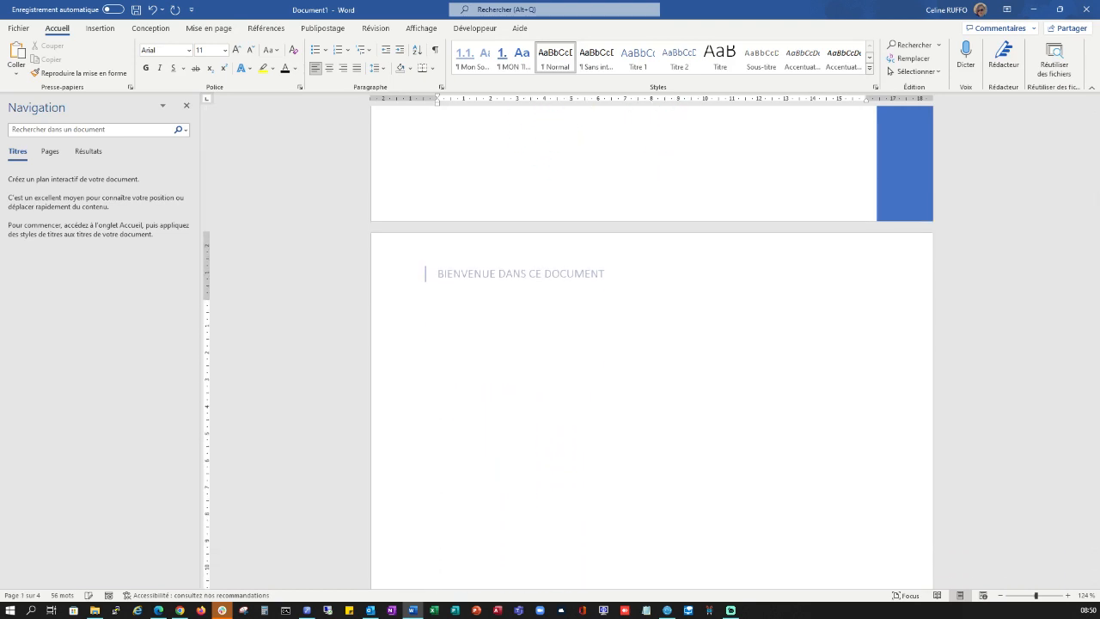
pyautogui.scroll(4, 601, 171)
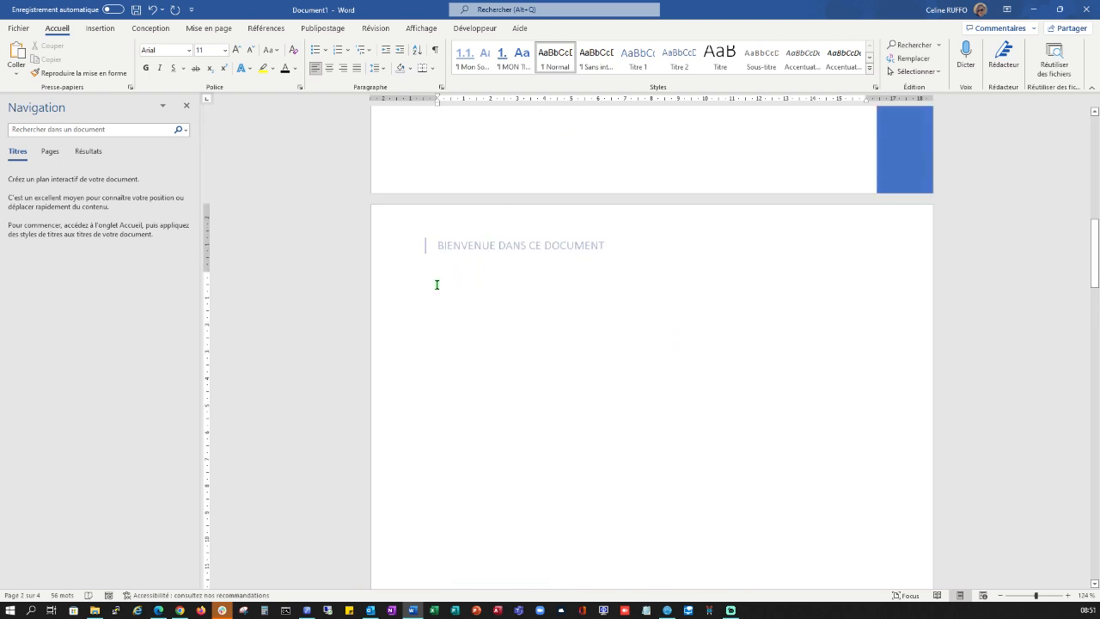
# Step: Mark TITRE 1 as a level 1 (Niveau 1) entry for the table of contents
pyautogui.click(212, 30)
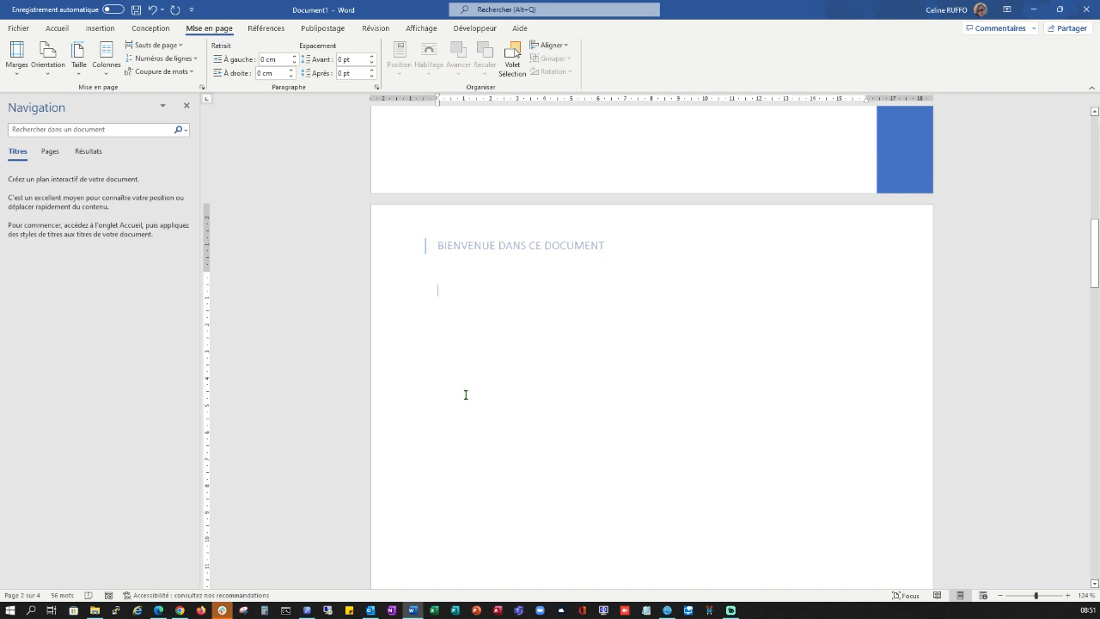
pyautogui.scroll(-12, 468, 403)
pyautogui.scroll(2, 497, 378)
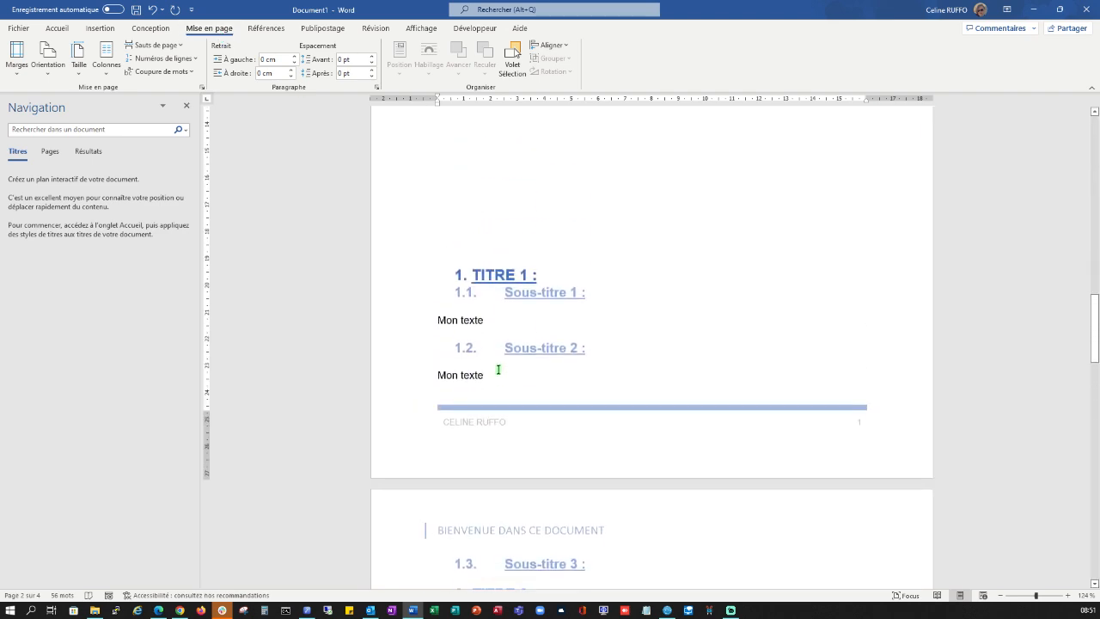
pyautogui.rightClick(500, 277)
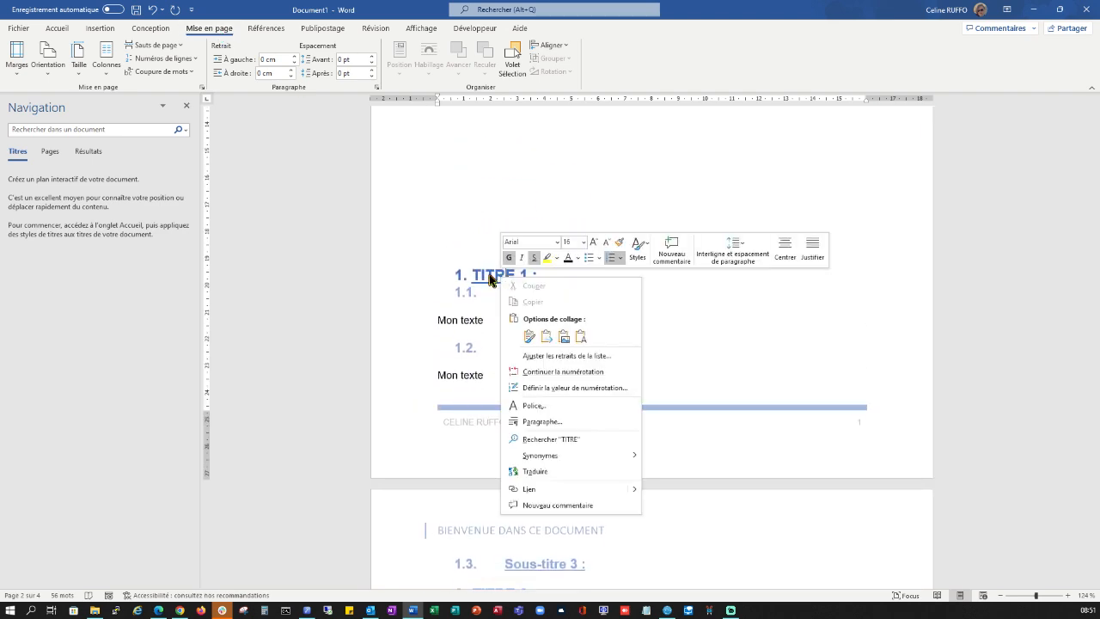
pyautogui.press('Escape')
pyautogui.click(265, 30)
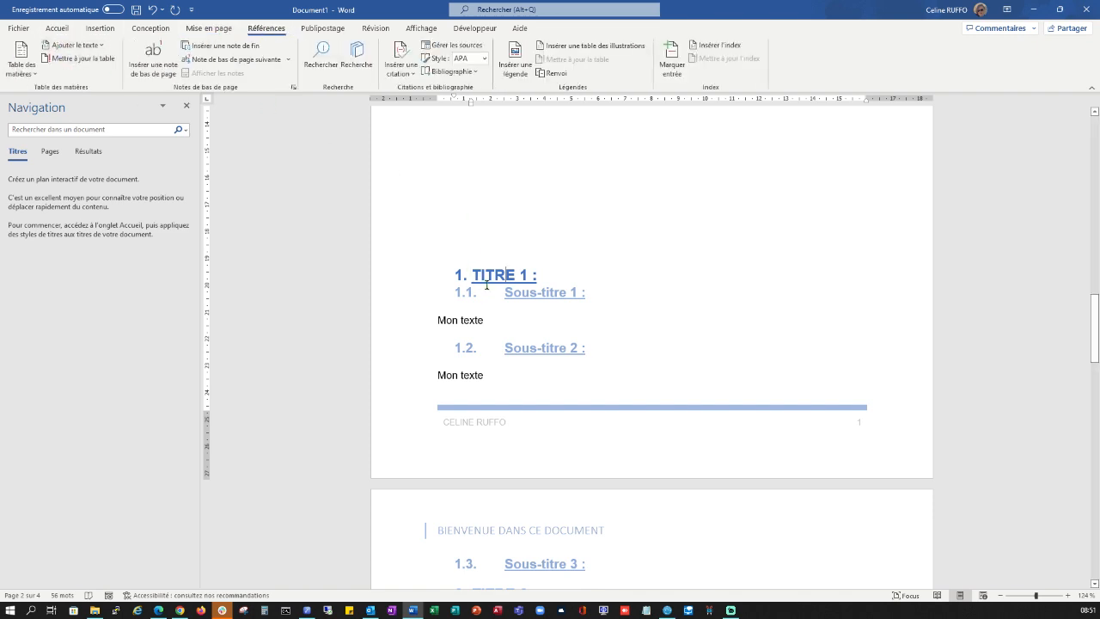
pyautogui.click(75, 44)
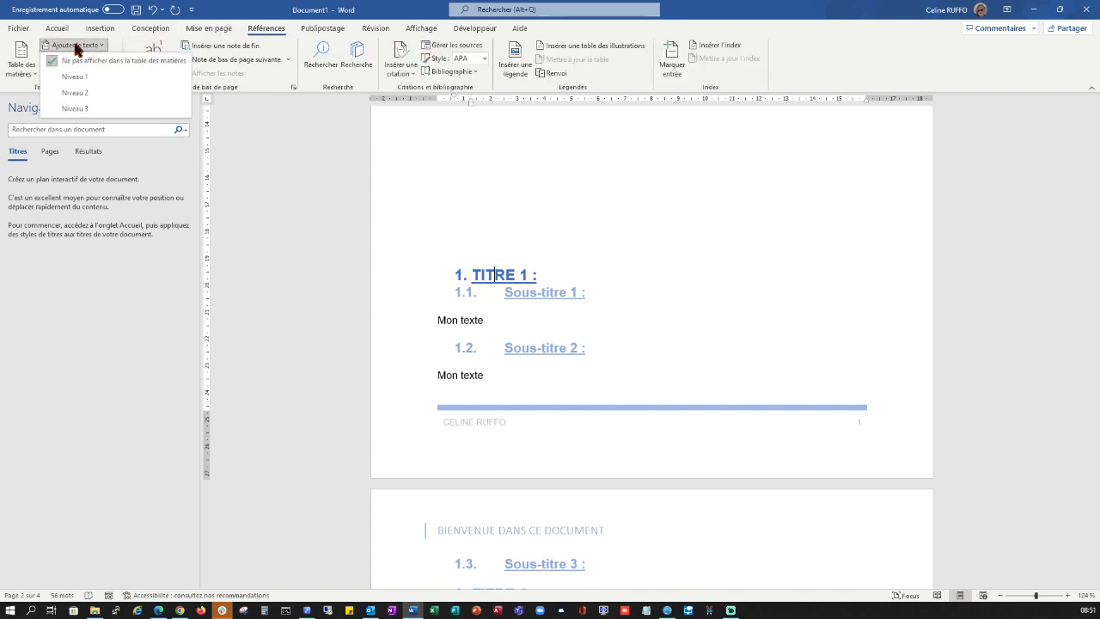
pyautogui.click(75, 79)
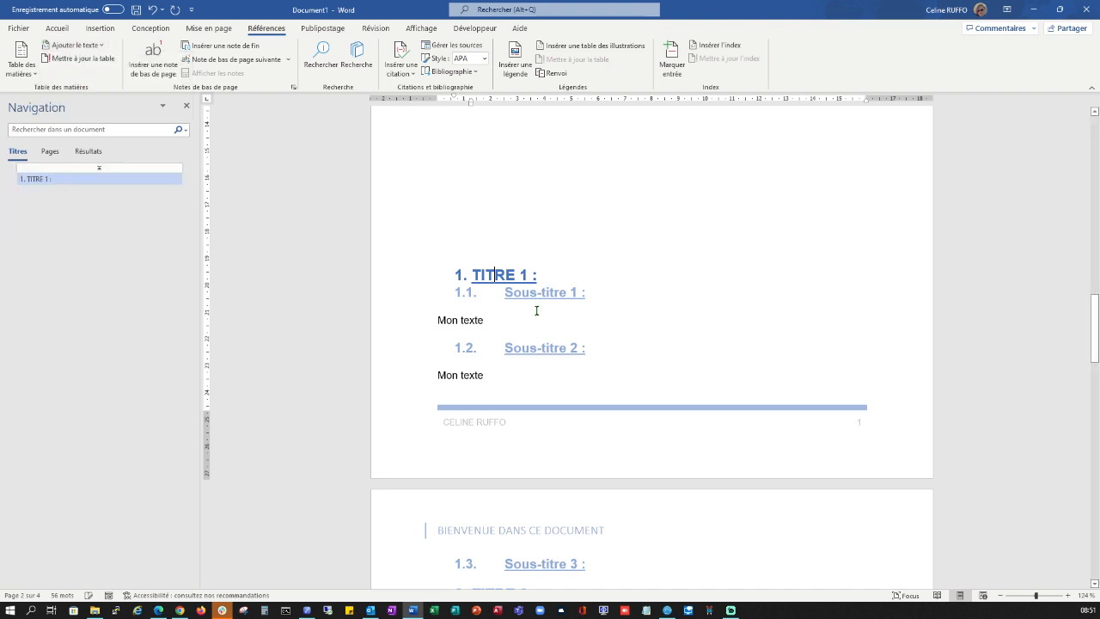
# Step: Mark subtitles 1.1, 1.2 and 1.3 as level 2 (Niveau 2) entries for the table of contents
pyautogui.click(533, 294)
pyautogui.click(77, 44)
pyautogui.click(83, 94)
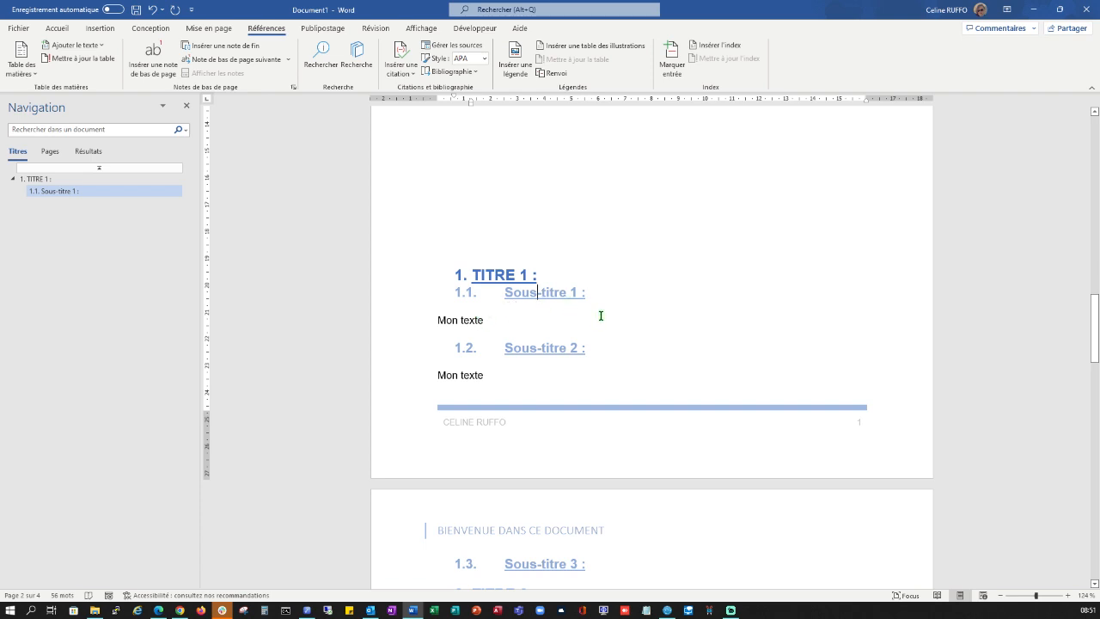
pyautogui.click(77, 44)
pyautogui.click(78, 95)
pyautogui.scroll(-3, 515, 292)
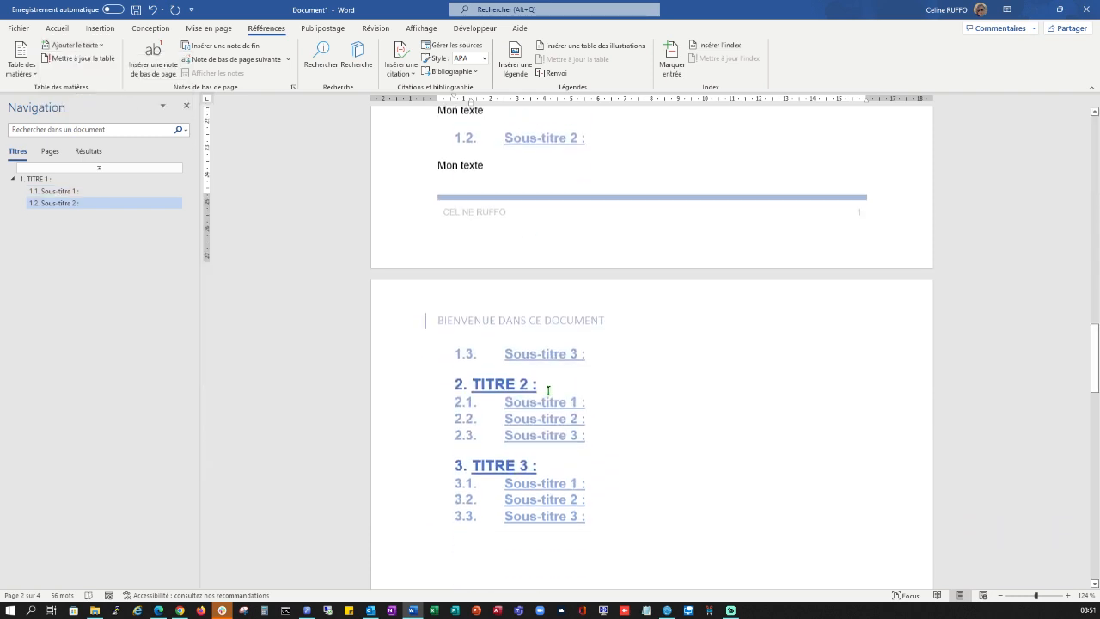
pyautogui.click(538, 301)
pyautogui.click(76, 44)
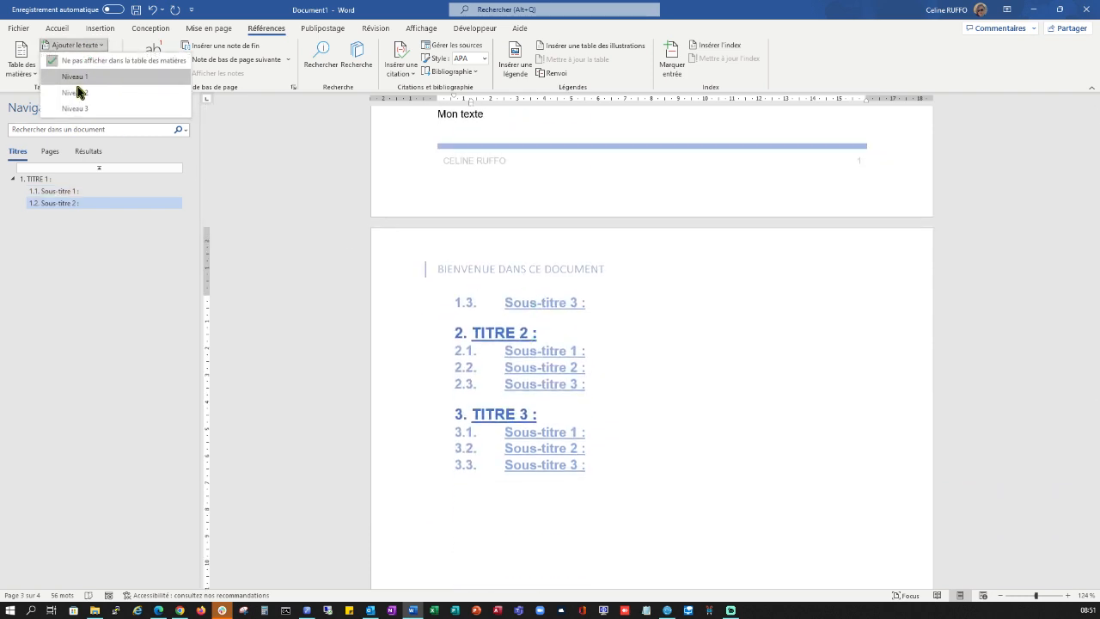
pyautogui.click(79, 96)
pyautogui.click(516, 332)
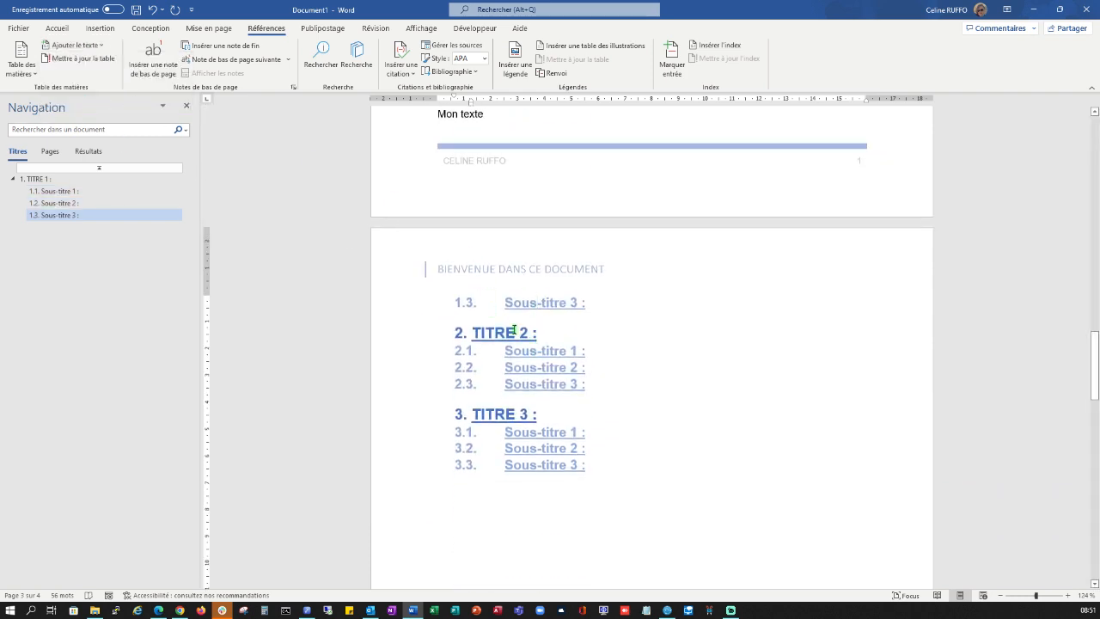
pyautogui.click(80, 58)
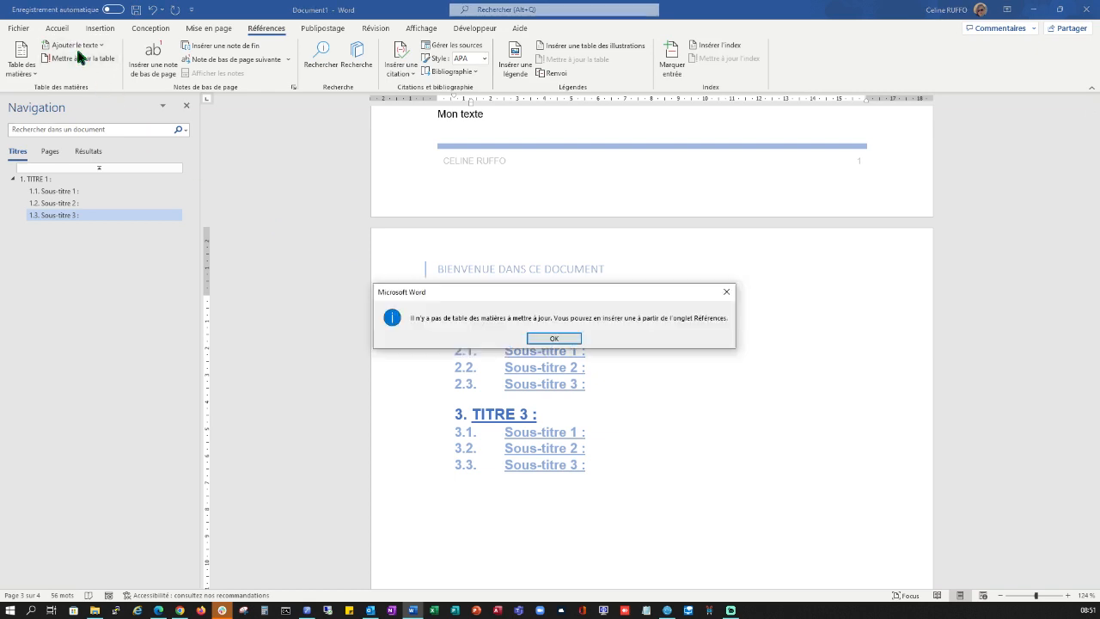
pyautogui.click(725, 293)
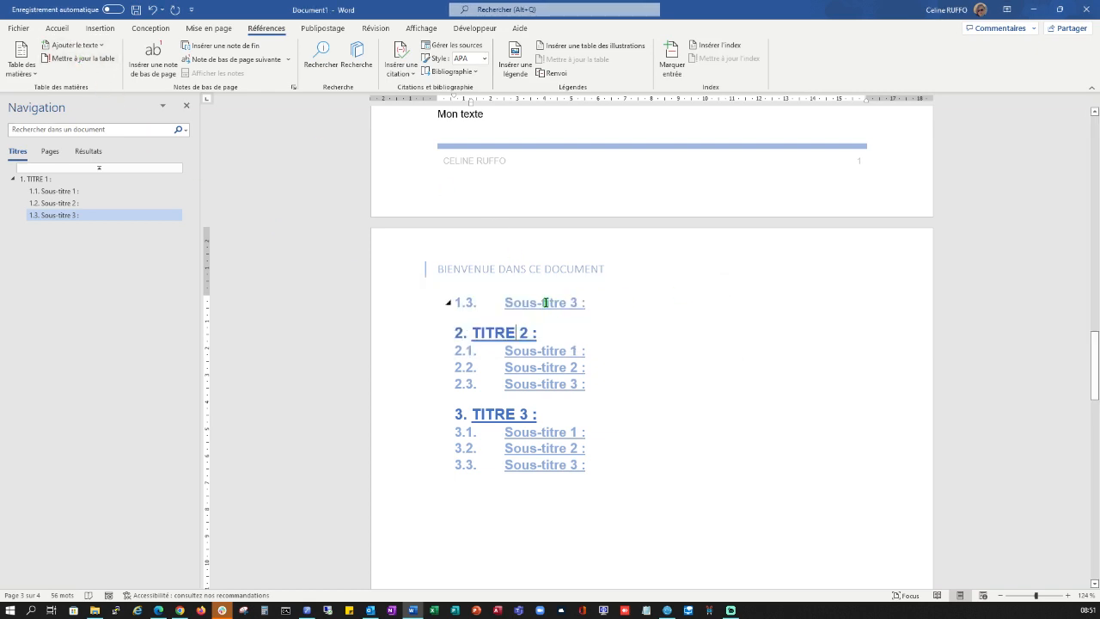
# Step: Mark TITRE 2 as level 1 (Niveau 1) and its subtitles 2.1, 2.2 and 2.3 as level 2 (Niveau 2) for the table of contents
pyautogui.click(90, 46)
pyautogui.click(78, 85)
pyautogui.moveTo(602, 390); pyautogui.dragTo(450, 352)
pyautogui.click(65, 45)
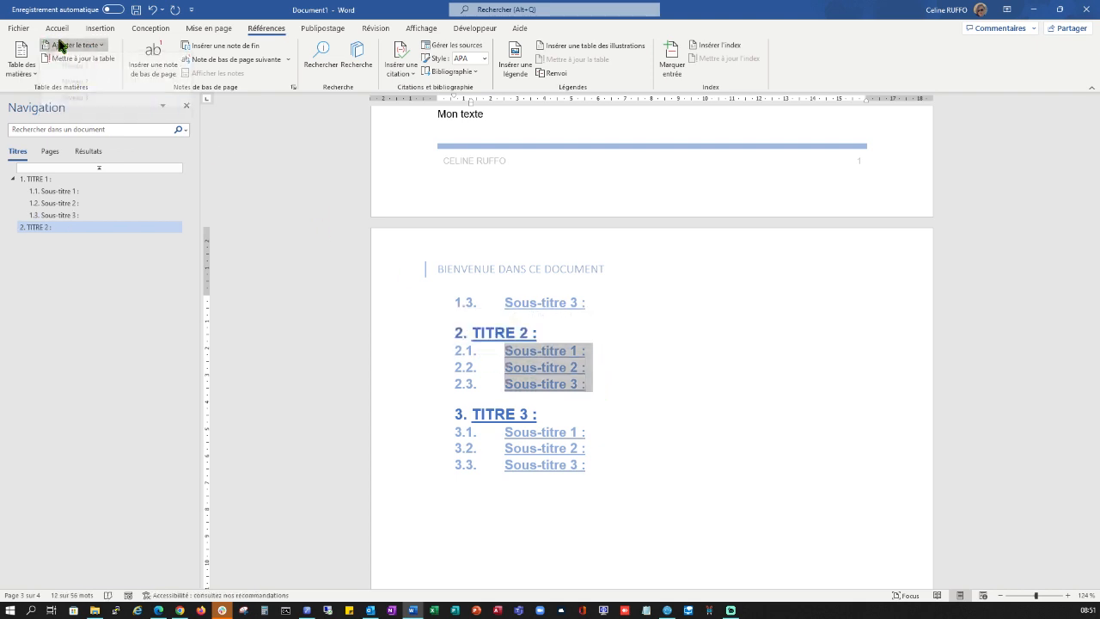
pyautogui.click(85, 95)
# Step: Mark TITRE 3 as level 1 (Niveau 1) and its subtitles 3.1, 3.2 and 3.3 as level 2 (Niveau 2) for the table of contents
pyautogui.click(494, 414)
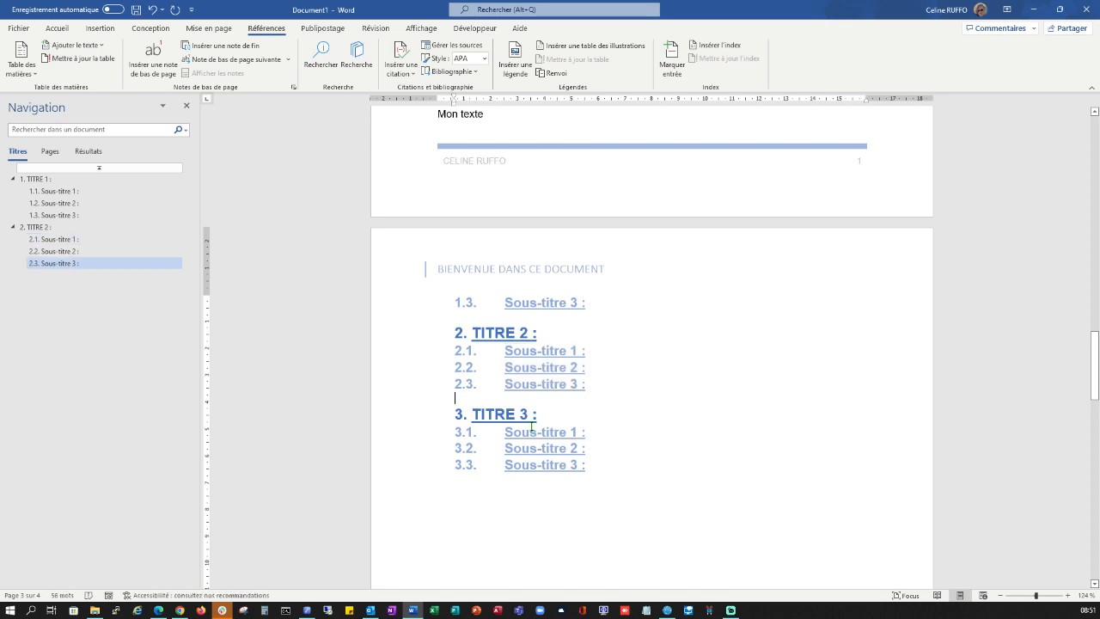
pyautogui.click(82, 45)
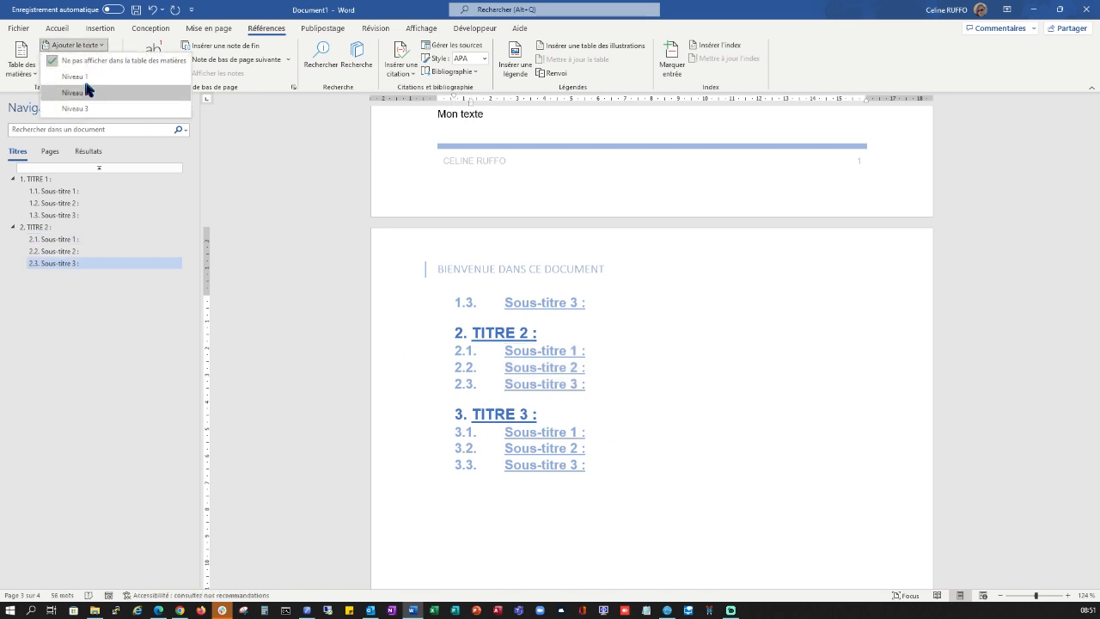
pyautogui.click(82, 83)
pyautogui.moveTo(627, 461); pyautogui.dragTo(497, 435)
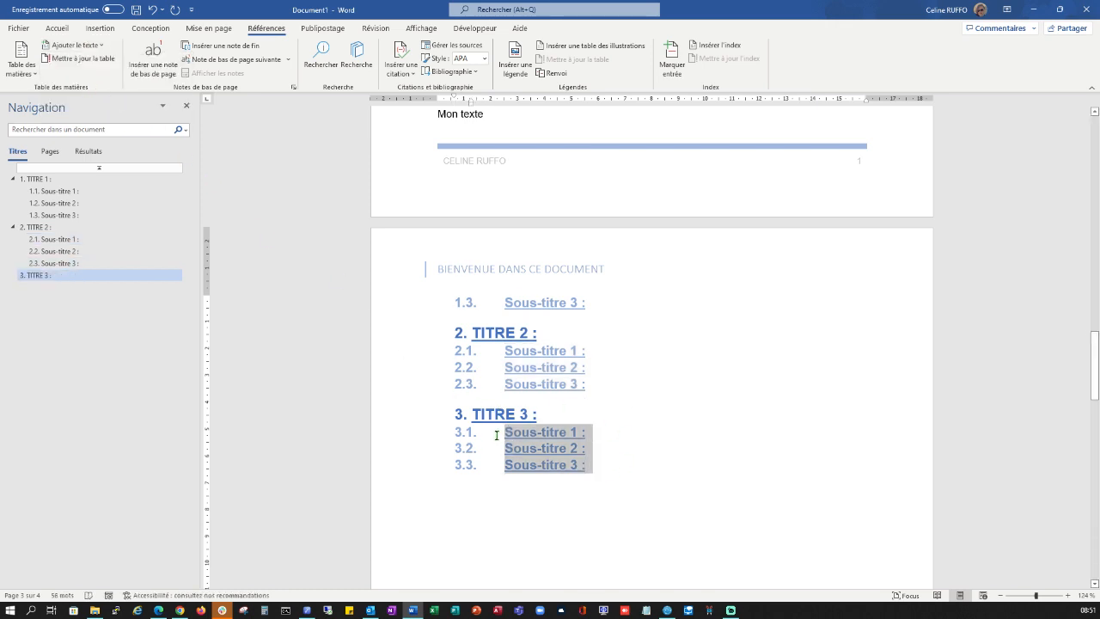
pyautogui.click(86, 45)
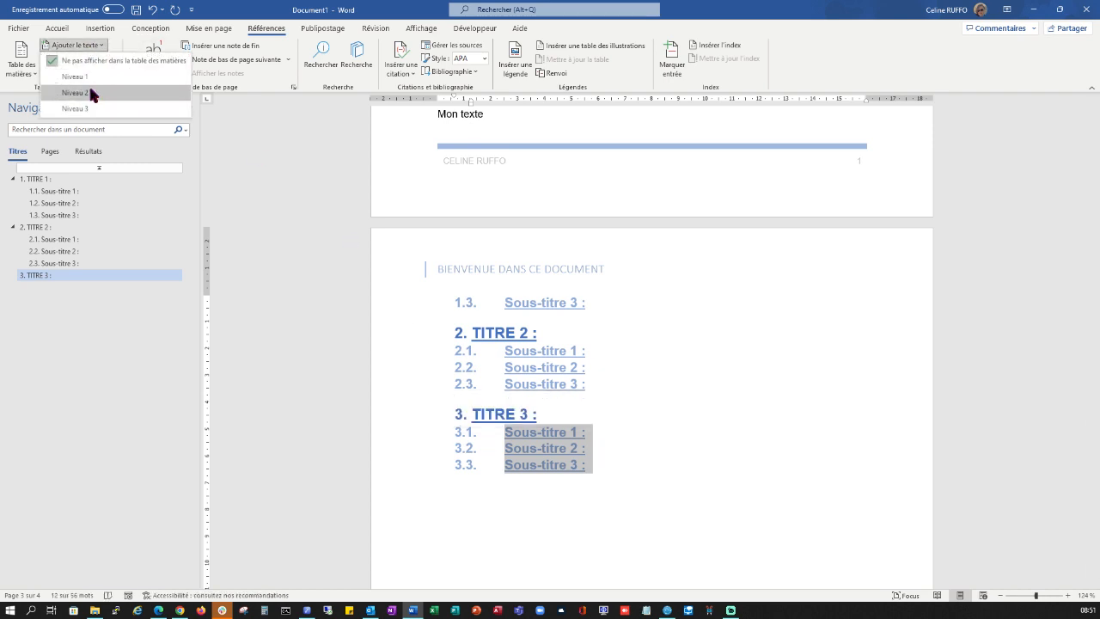
pyautogui.click(86, 94)
pyautogui.click(726, 364)
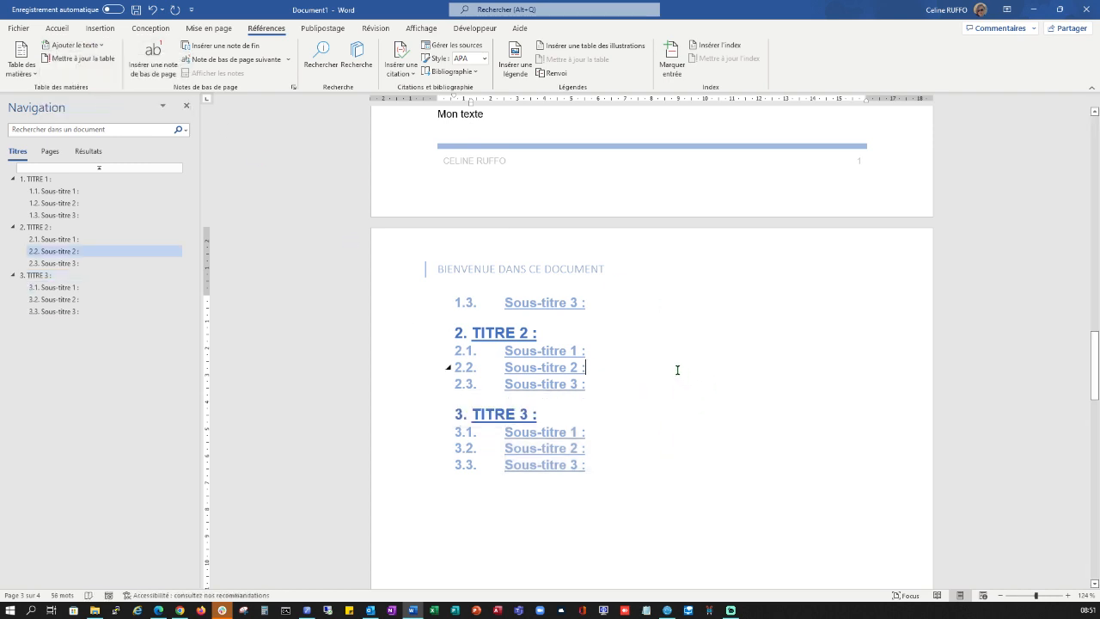
# Step: Insert the Table automatique 1 table of contents on the first empty line below the header of the page after the cover
pyautogui.scroll(3, 677, 369)
pyautogui.scroll(2, 662, 369)
pyautogui.scroll(-3, 662, 369)
pyautogui.scroll(10, 508, 302)
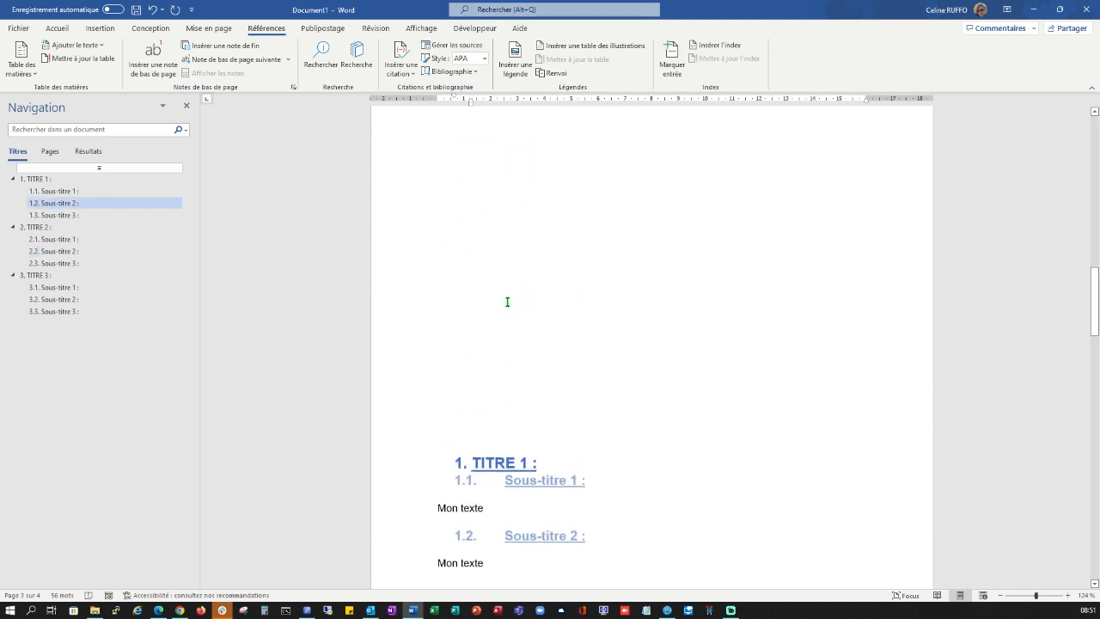
pyautogui.scroll(3, 507, 301)
pyautogui.click(431, 296)
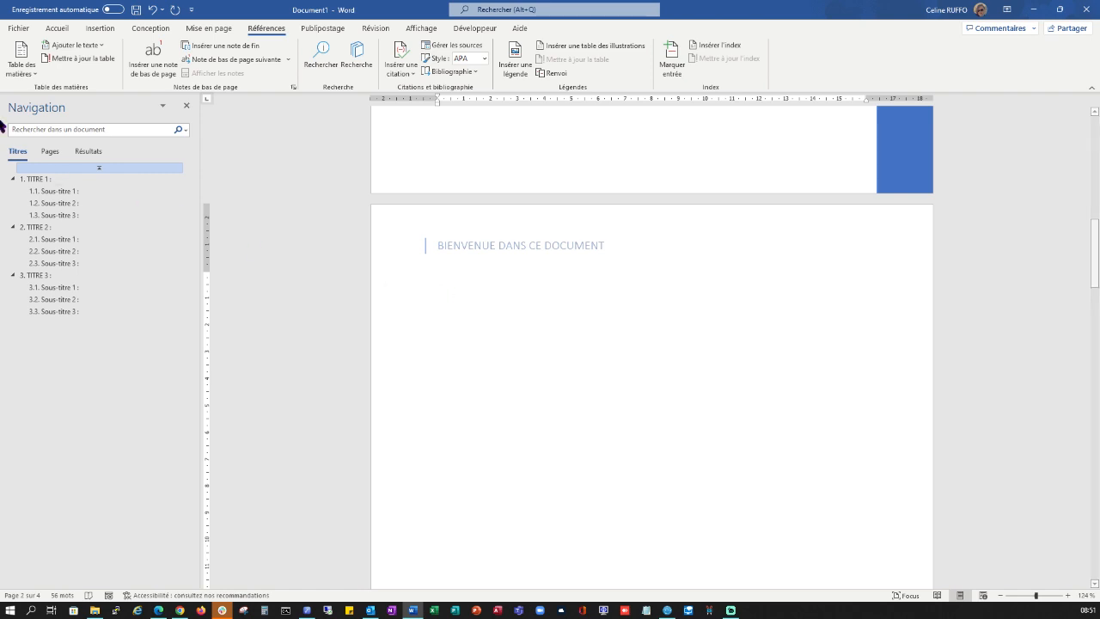
pyautogui.click(34, 77)
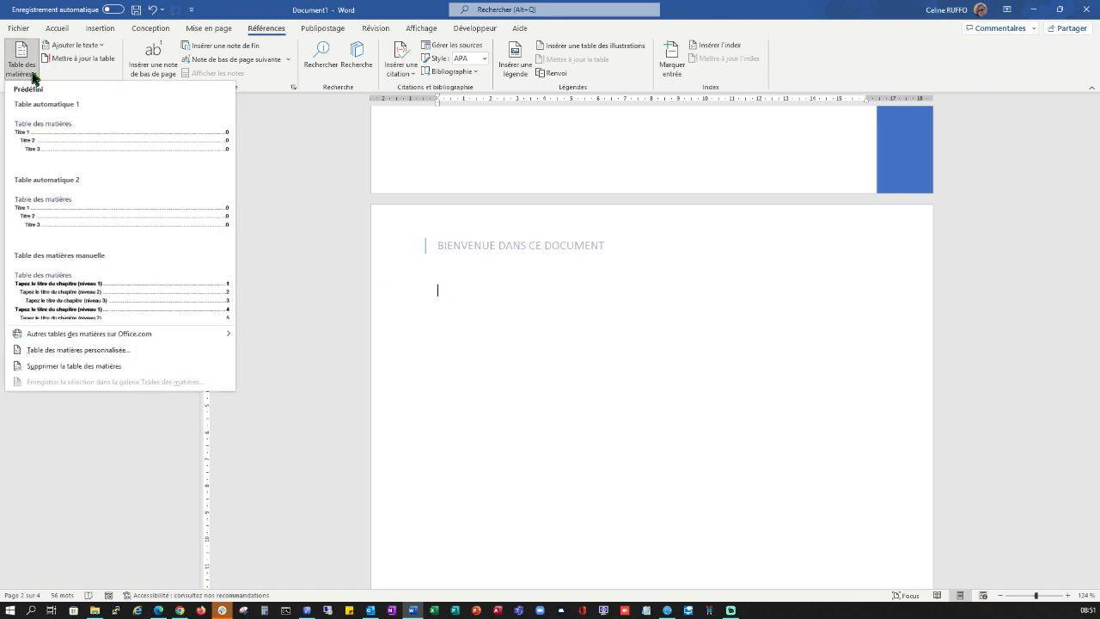
pyautogui.click(45, 136)
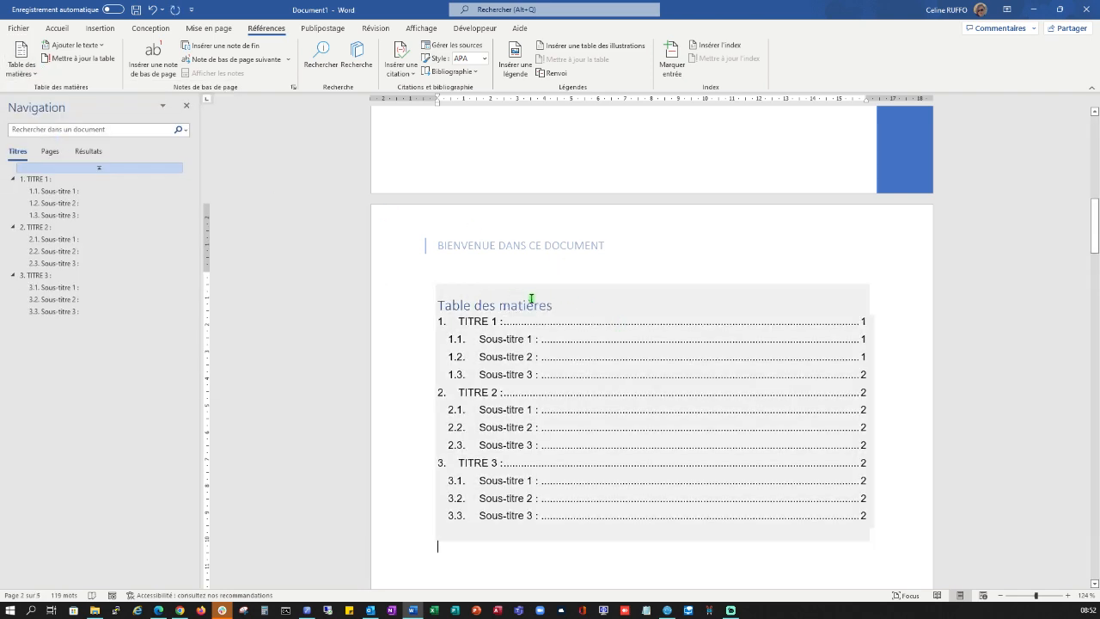
# Step: Update the entire table of contents (Mettre à jour toute la table)
pyautogui.click(510, 277)
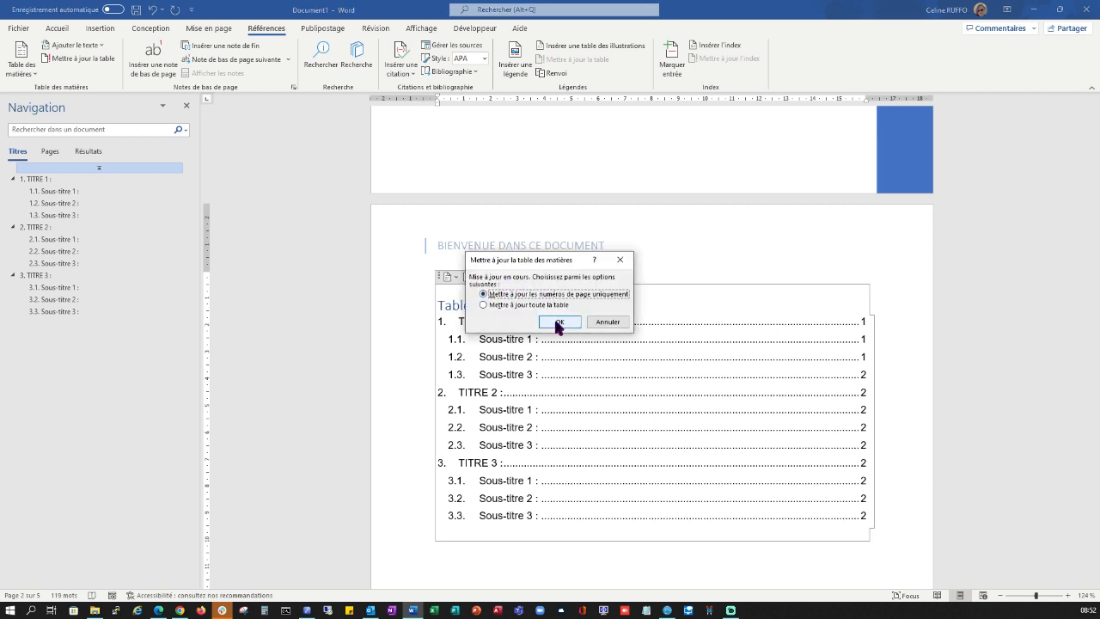
pyautogui.click(523, 305)
pyautogui.click(560, 322)
# Step: Add "Mon texte" in the Normal style under subtitle 2.1, with one empty line above and one below it
pyautogui.scroll(-3, 559, 404)
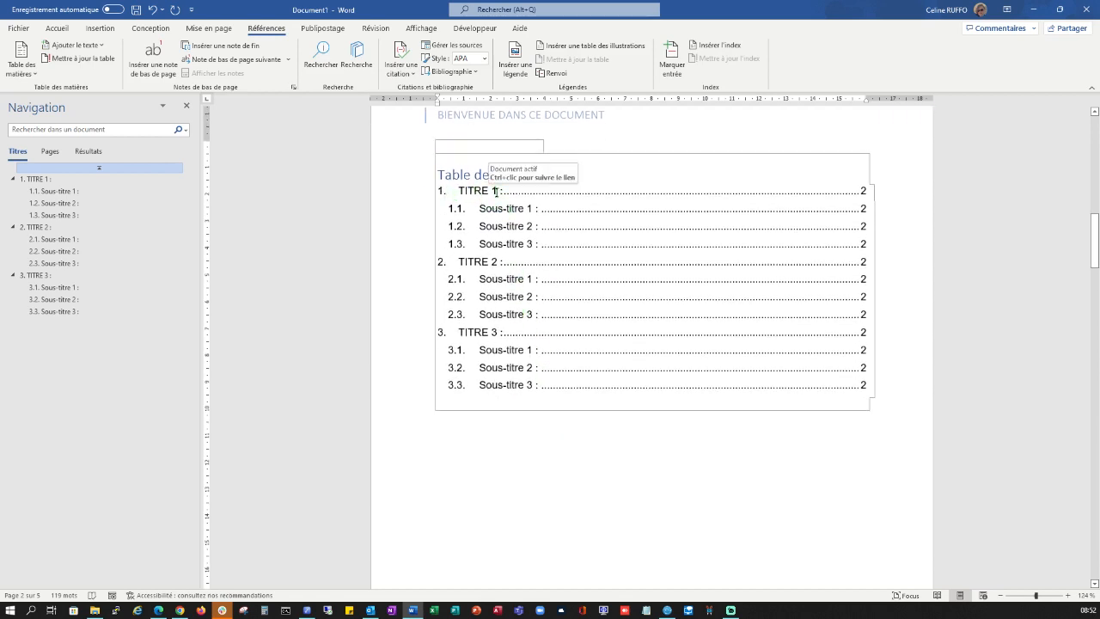
pyautogui.scroll(-3, 556, 383)
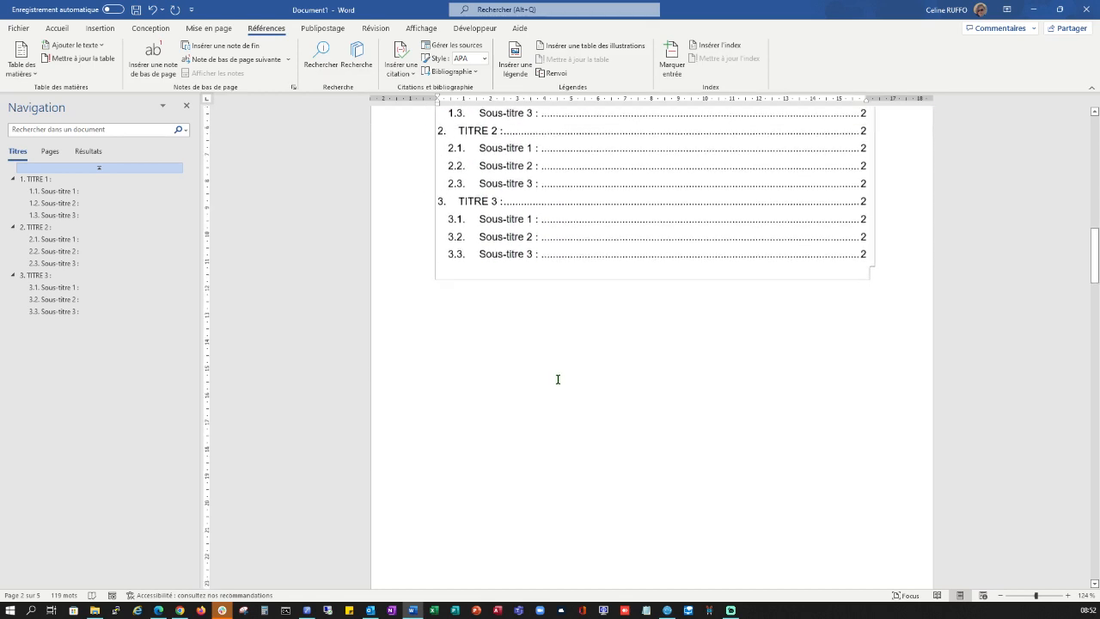
pyautogui.scroll(-10, 557, 379)
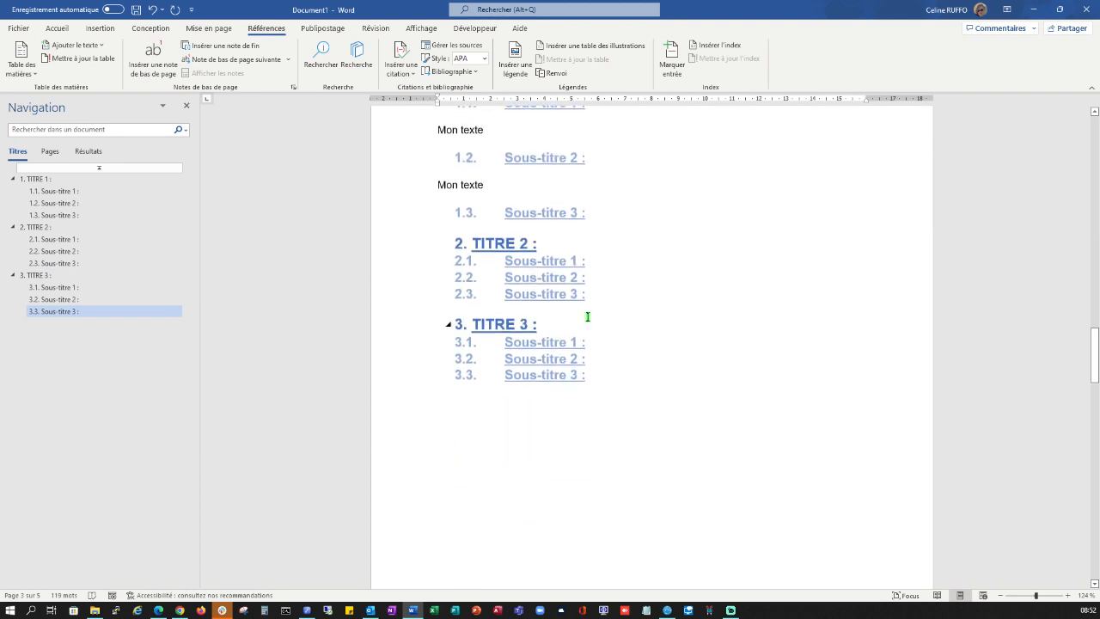
pyautogui.click(594, 260)
pyautogui.press('Return')
pyautogui.press('BackSpace')
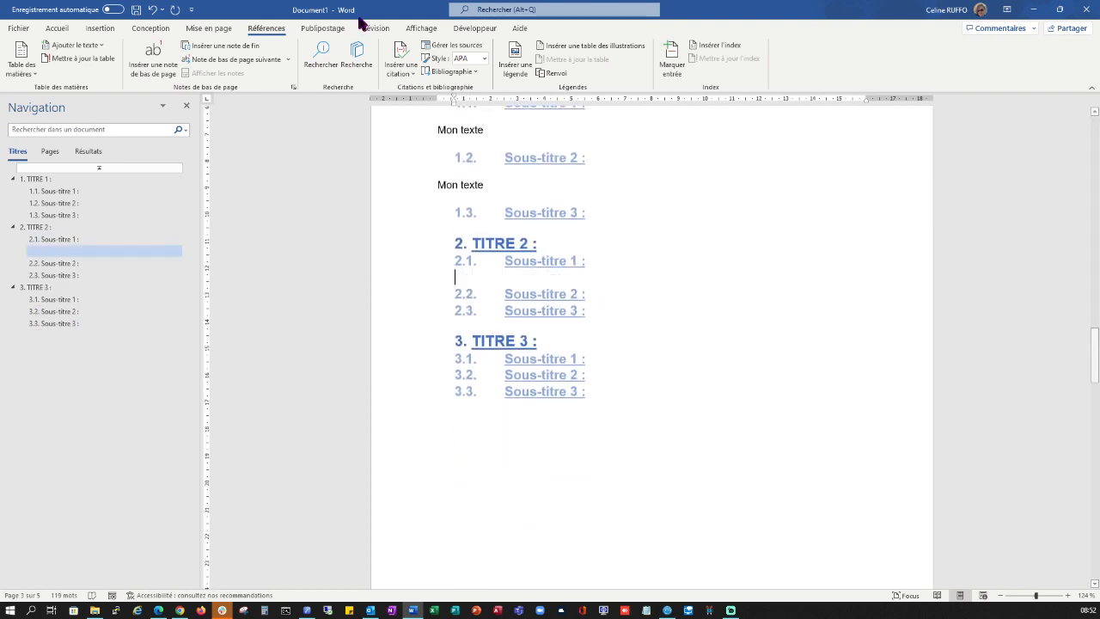
pyautogui.click(56, 28)
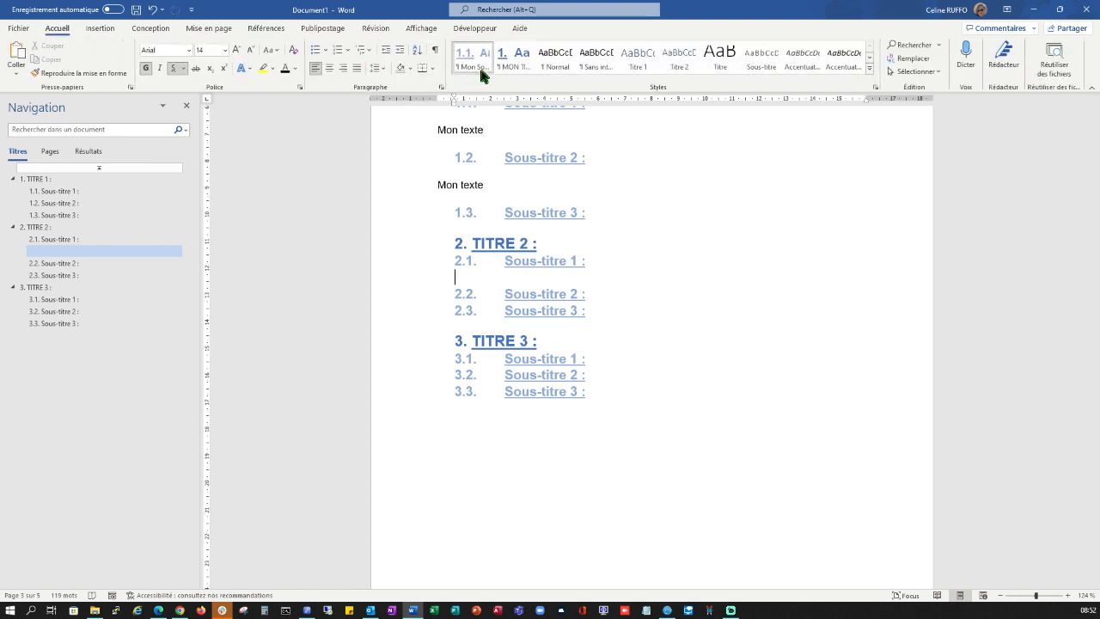
pyautogui.click(550, 57)
pyautogui.write('Mon texte')
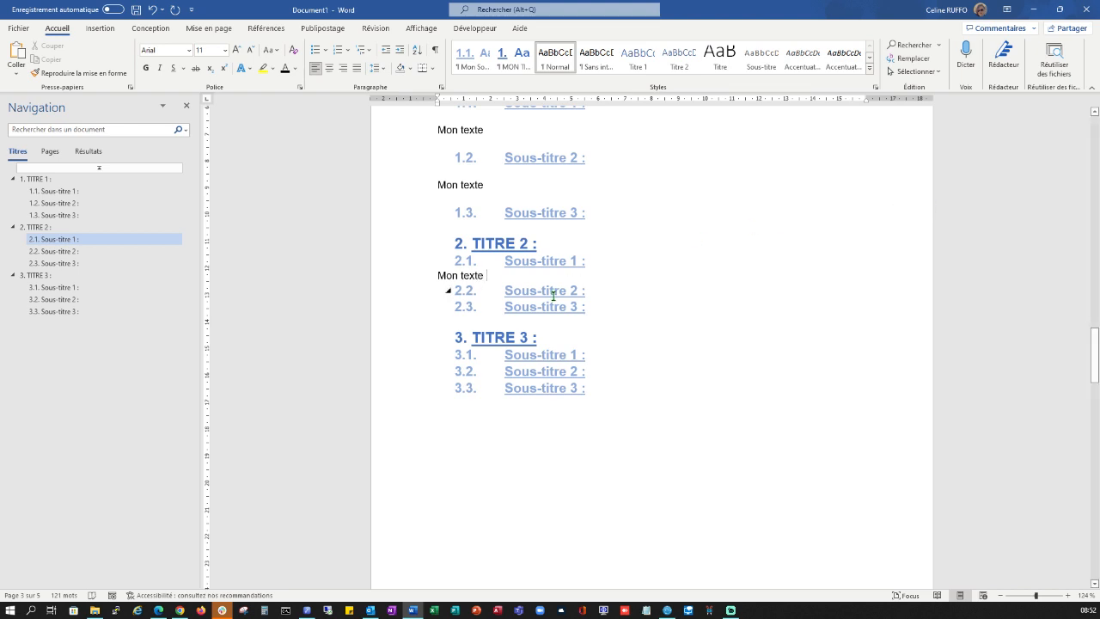
pyautogui.press('Return')
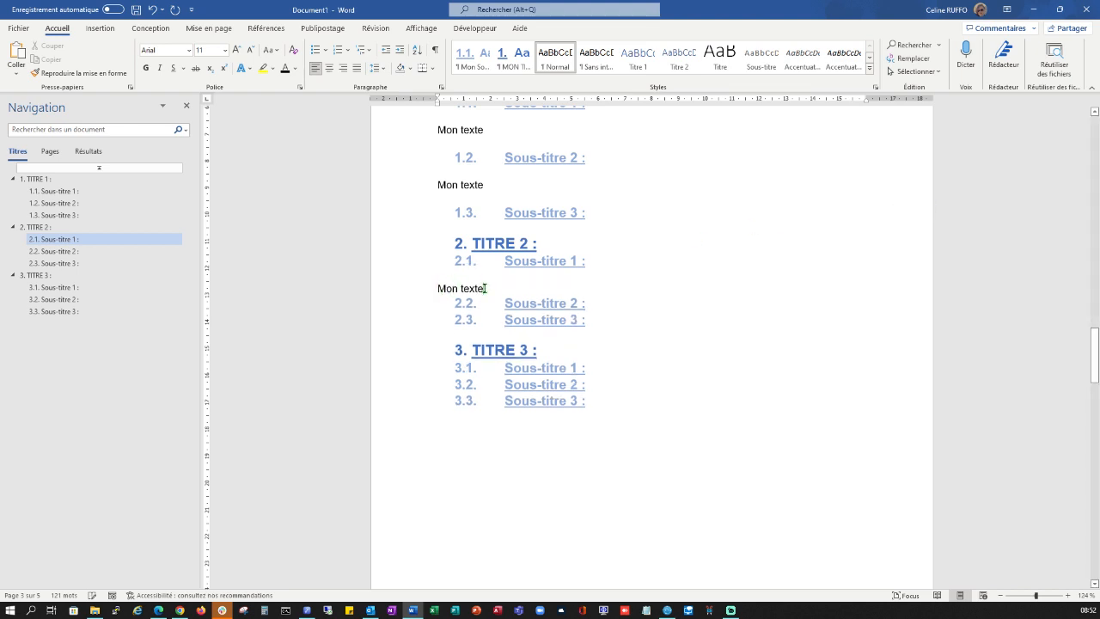
pyautogui.press('Return')
# Step: Add the numbered titles "4. TITRE 4 :" and "5. TITRE 5 :" below subtitle 3.3, leaving the line after them unnumbered
pyautogui.scroll(15, 656, 272)
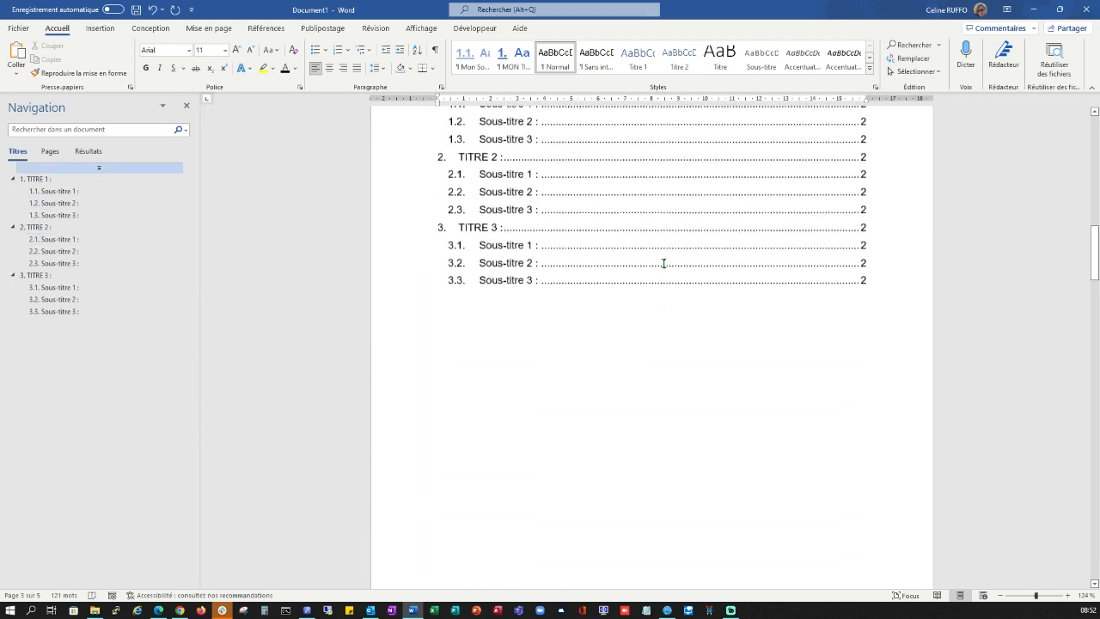
pyautogui.scroll(4, 663, 264)
pyautogui.scroll(-18, 536, 437)
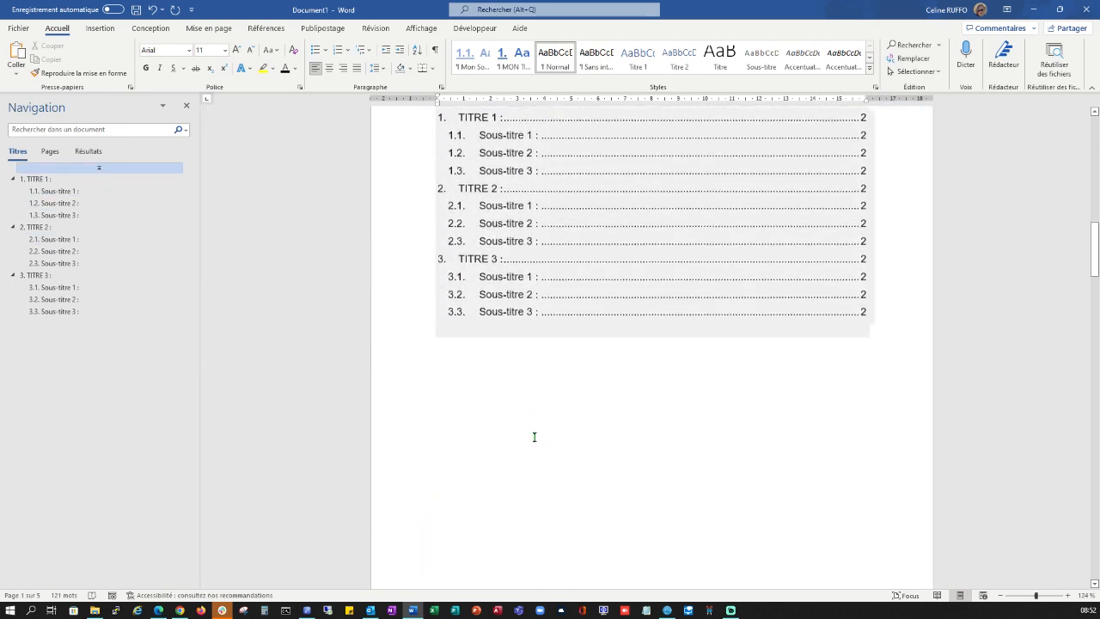
pyautogui.scroll(-5, 538, 441)
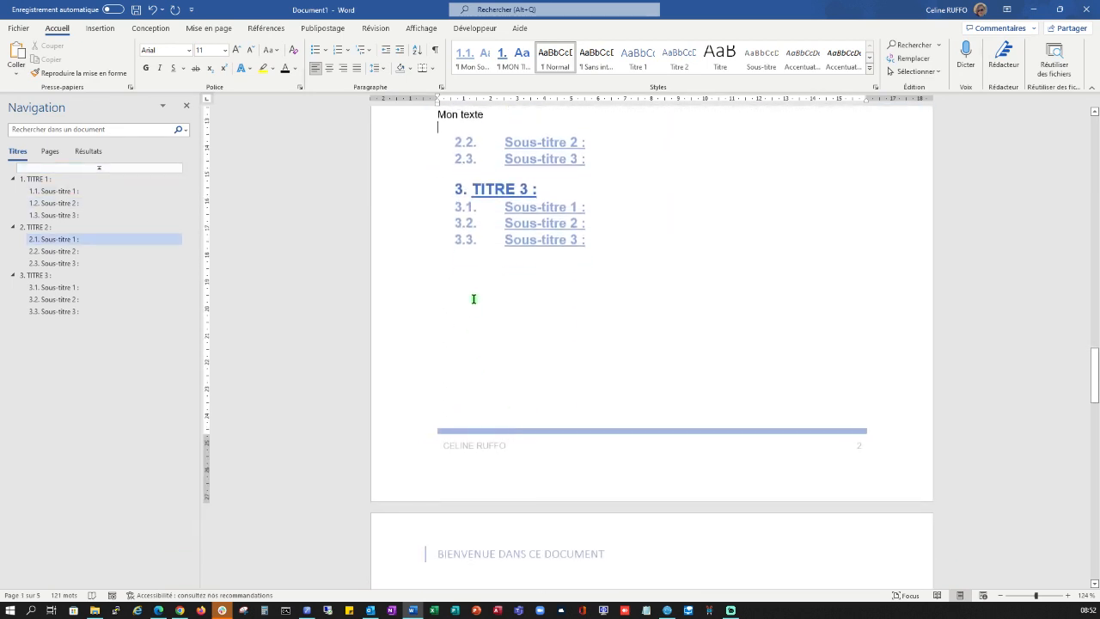
pyautogui.click(467, 307)
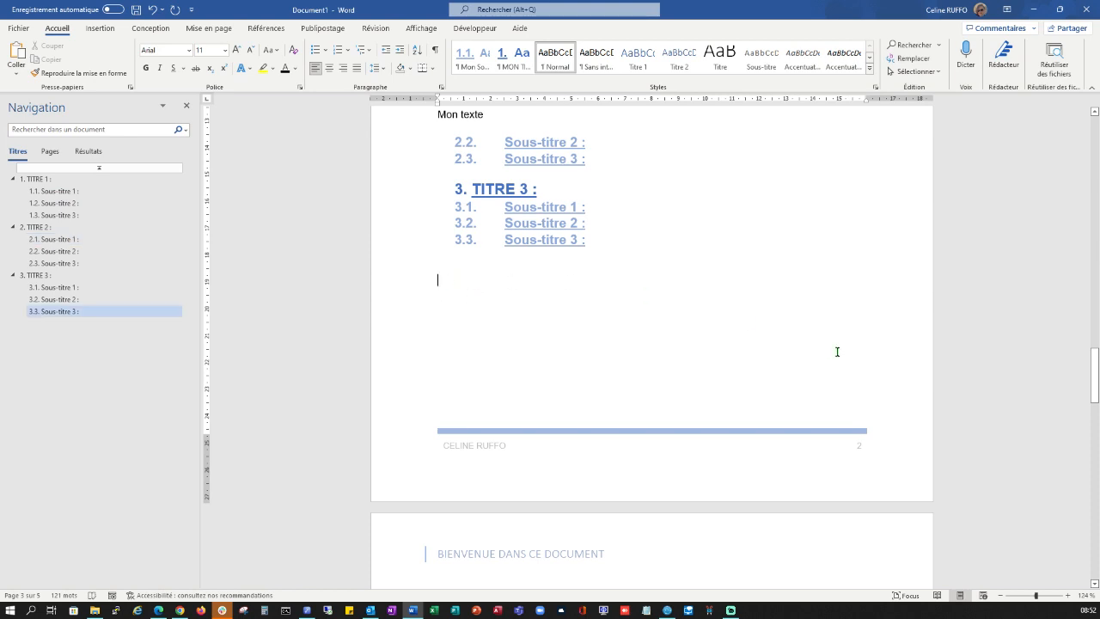
pyautogui.write('4')
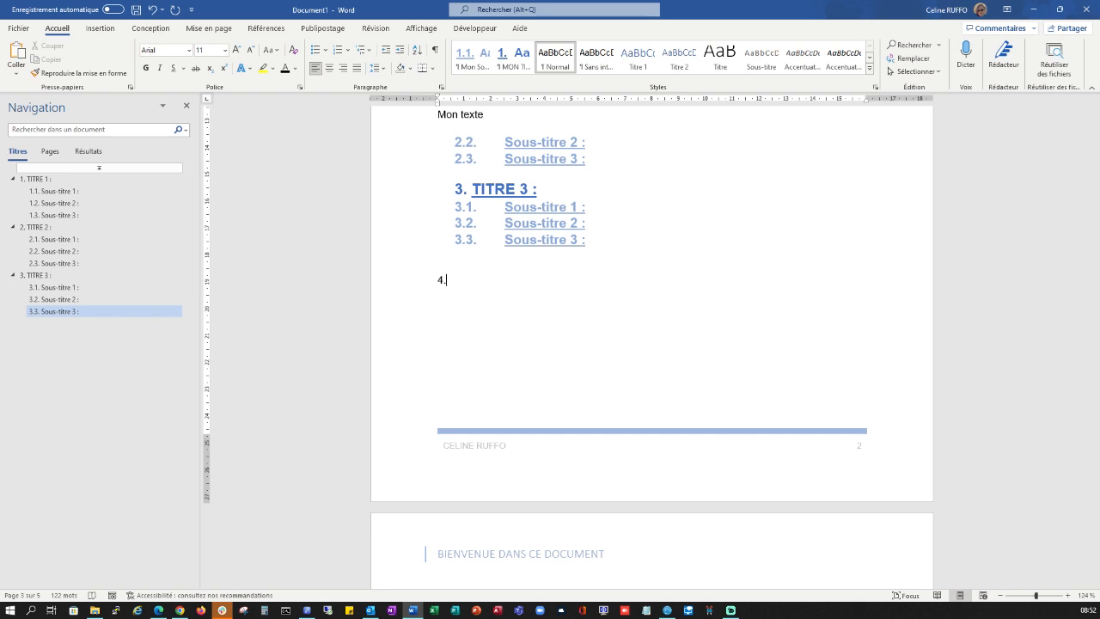
pyautogui.write('. ')
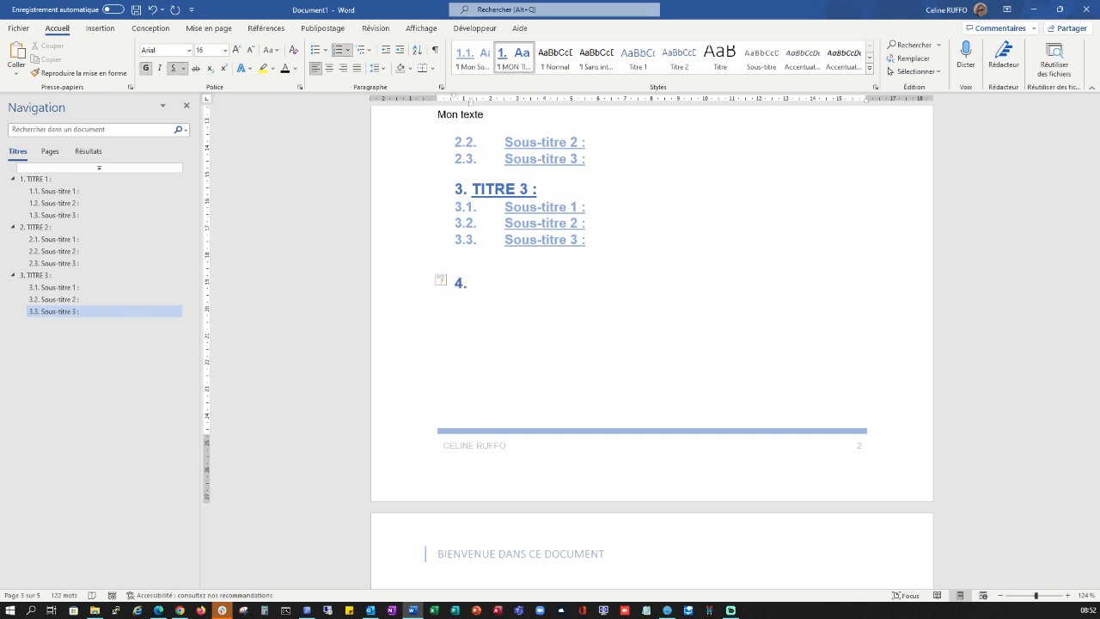
pyautogui.write('TITRE 4 : 5. ')
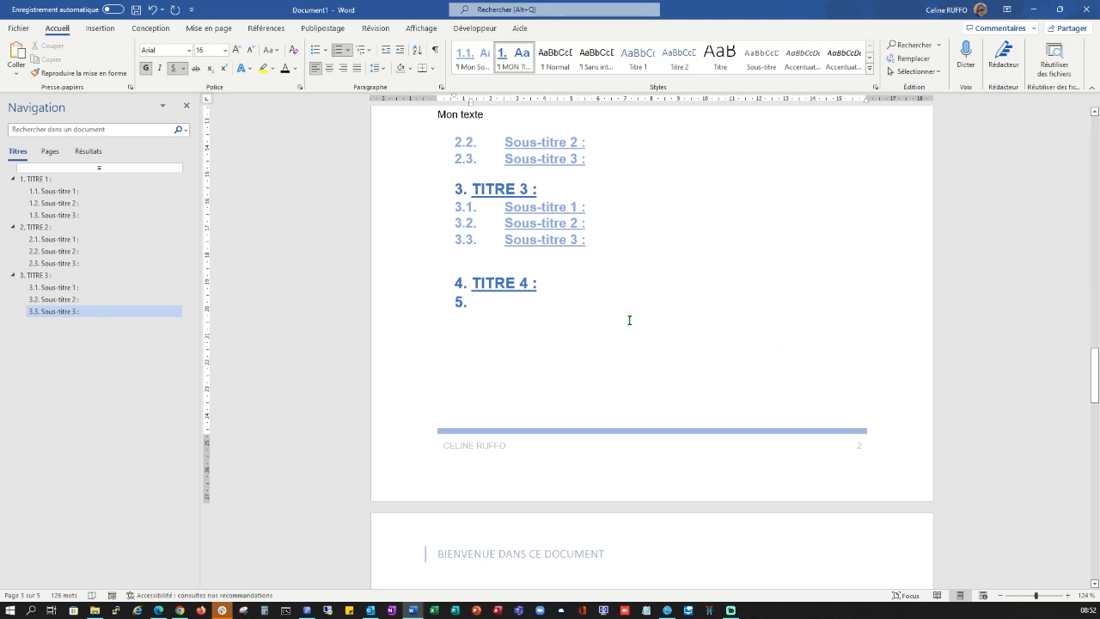
pyautogui.write('TITRE 5 :')
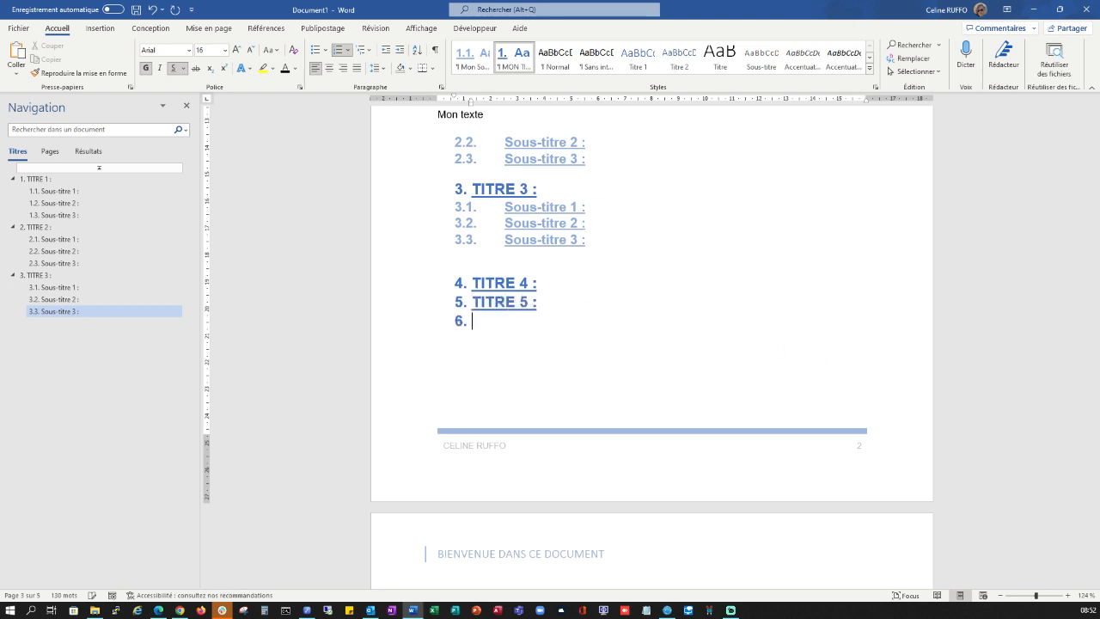
pyautogui.press('BackSpace')
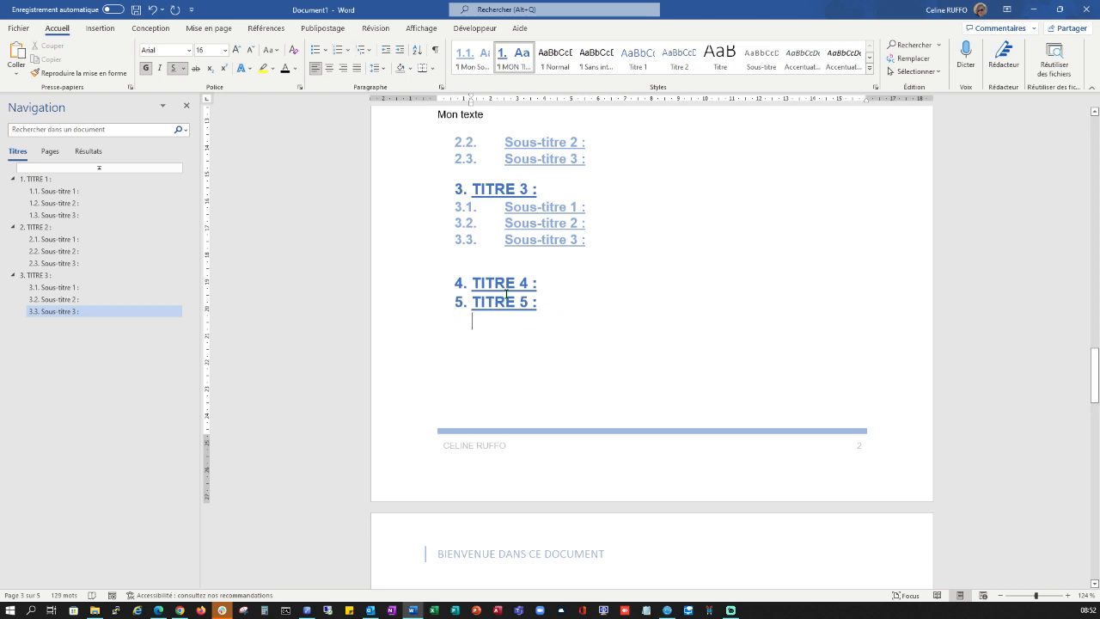
# Step: Add the numbered subtitle "4.1. Sous-titre 1 :" between TITRE 4 and TITRE 5
pyautogui.click(544, 286)
pyautogui.press('Return')
pyautogui.press('BackSpace')
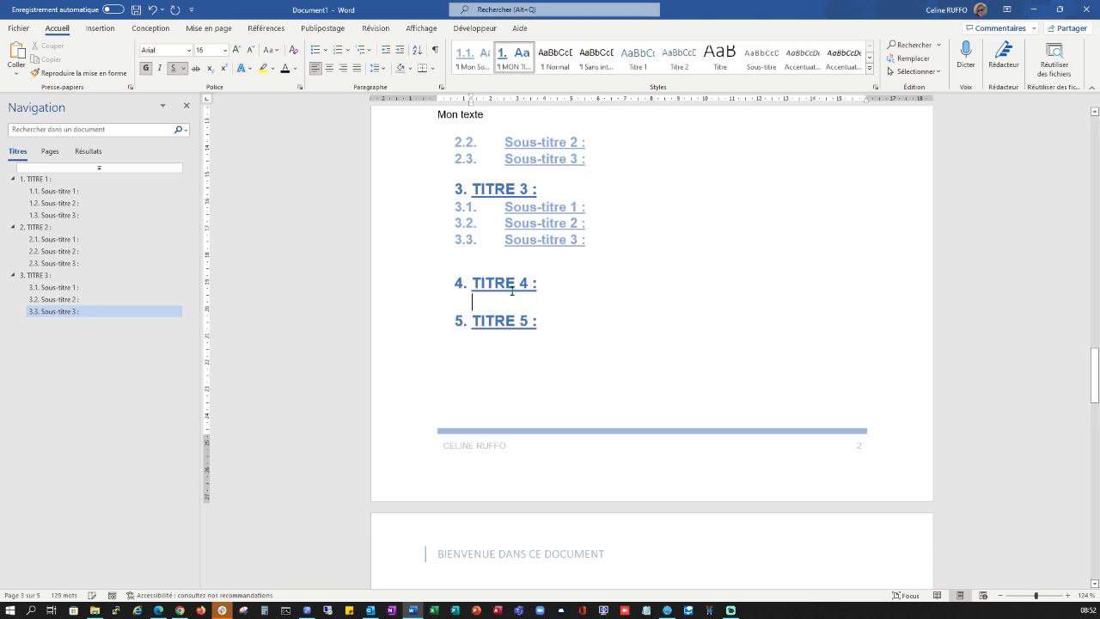
pyautogui.press('BackSpace')
pyautogui.write('4.1.')
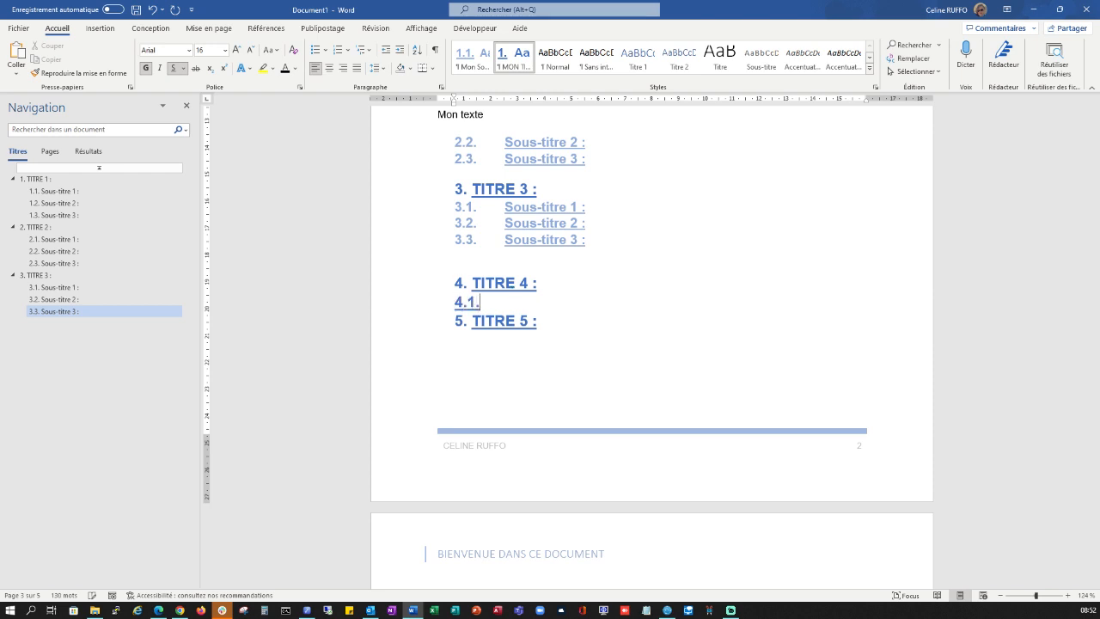
pyautogui.press('Tab')
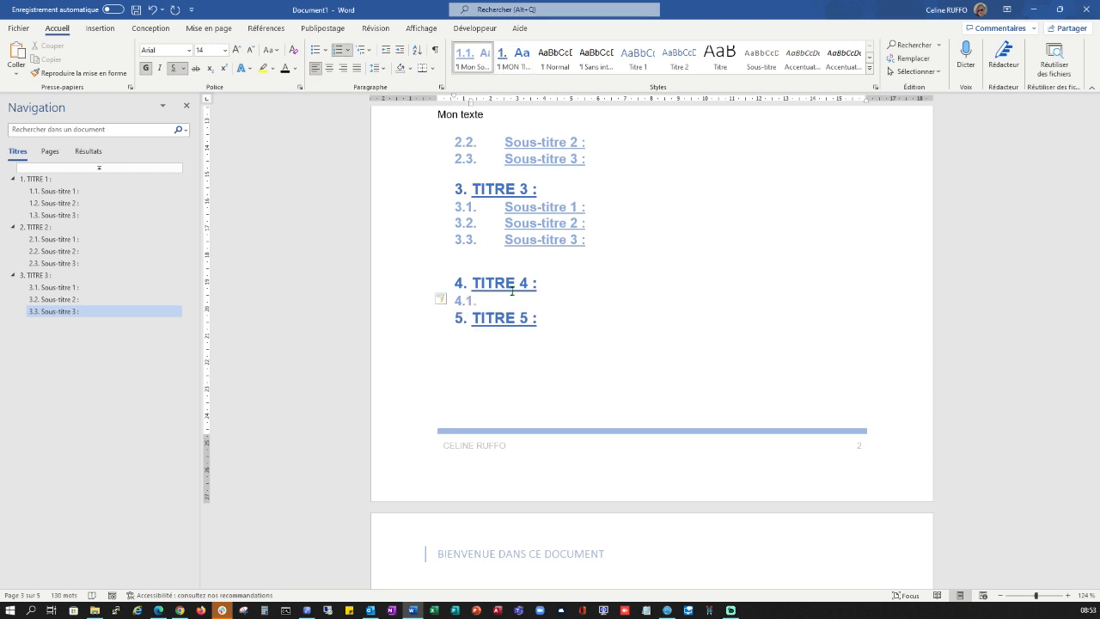
pyautogui.write('Sous-titre 1 :')
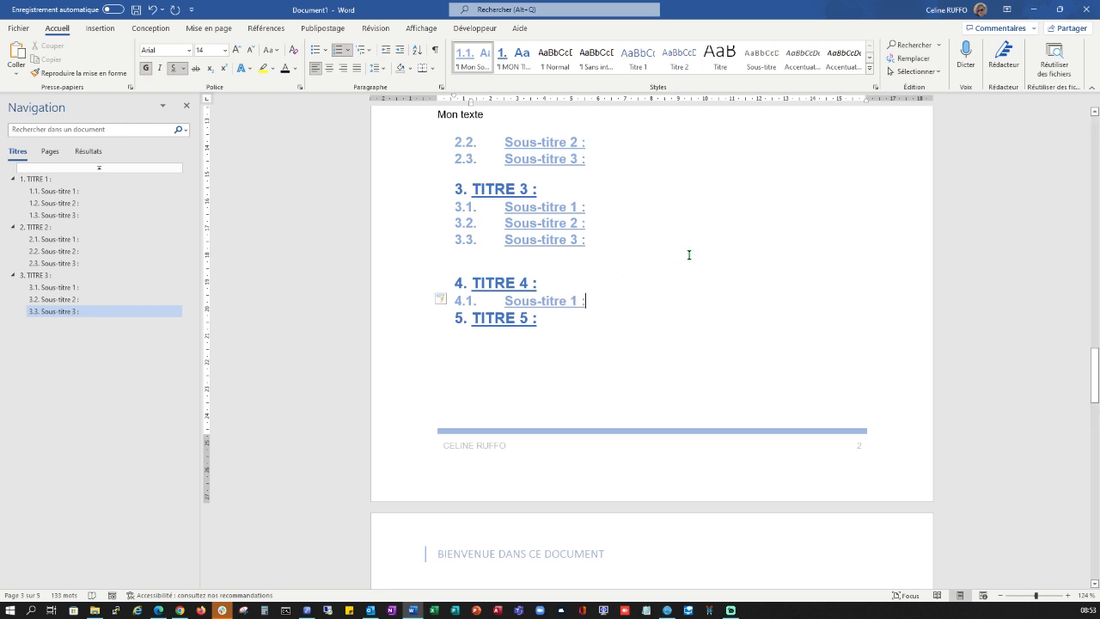
# Step: Try to bring TITRE 4 and TITRE 5 into the table of contents by updating the entire table (Mettre à jour toute la table)
pyautogui.scroll(10, 688, 249)
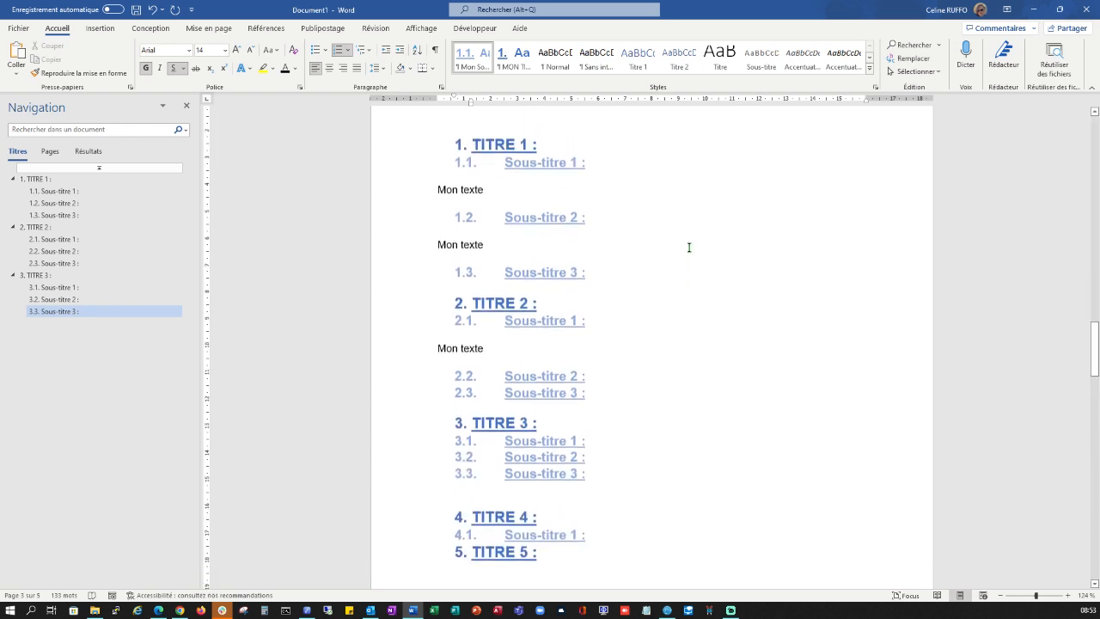
pyautogui.scroll(5, 688, 242)
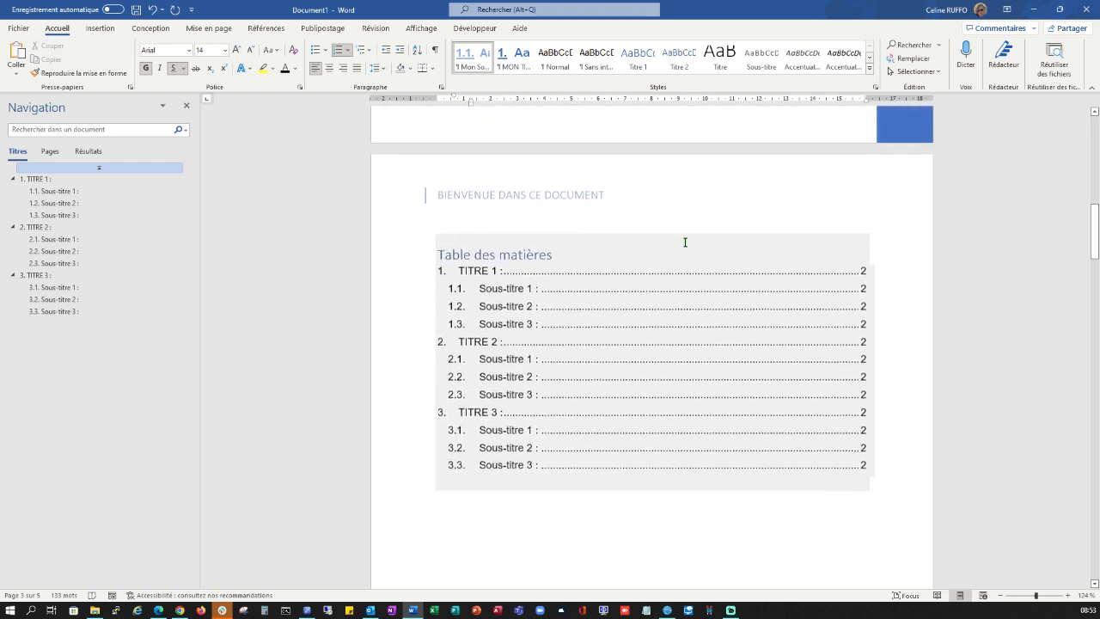
pyautogui.click(511, 246)
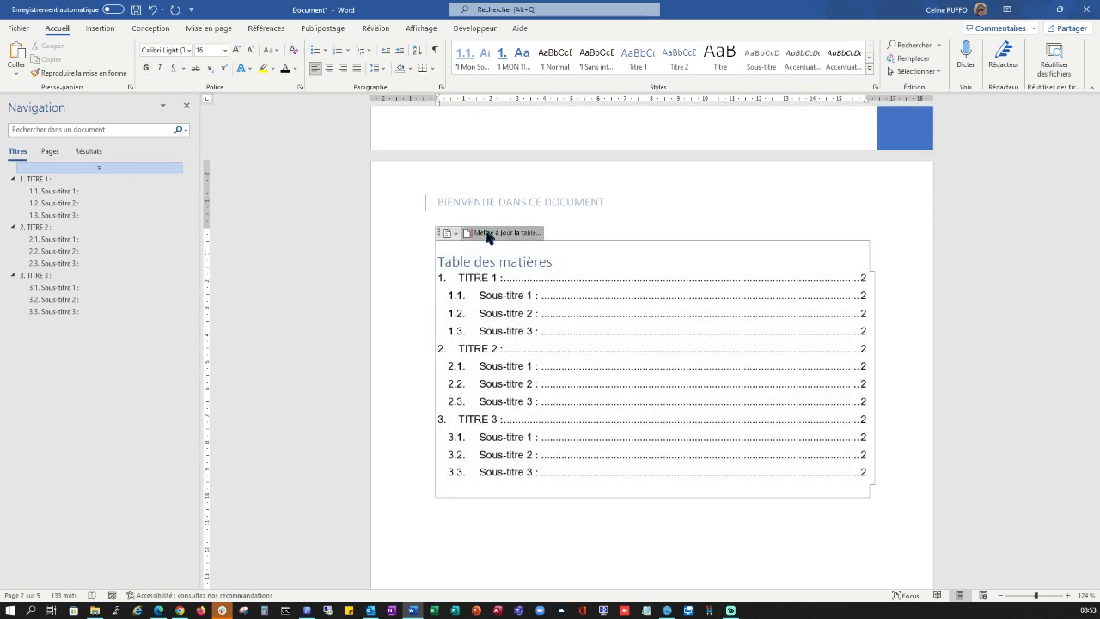
pyautogui.click(486, 233)
pyautogui.click(541, 305)
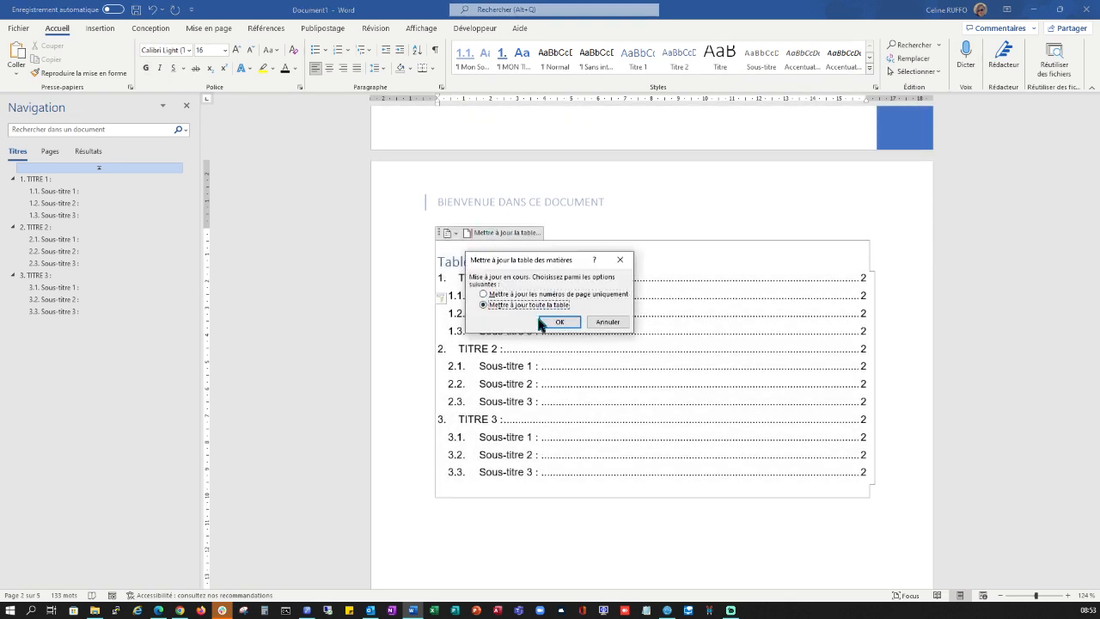
pyautogui.click(560, 322)
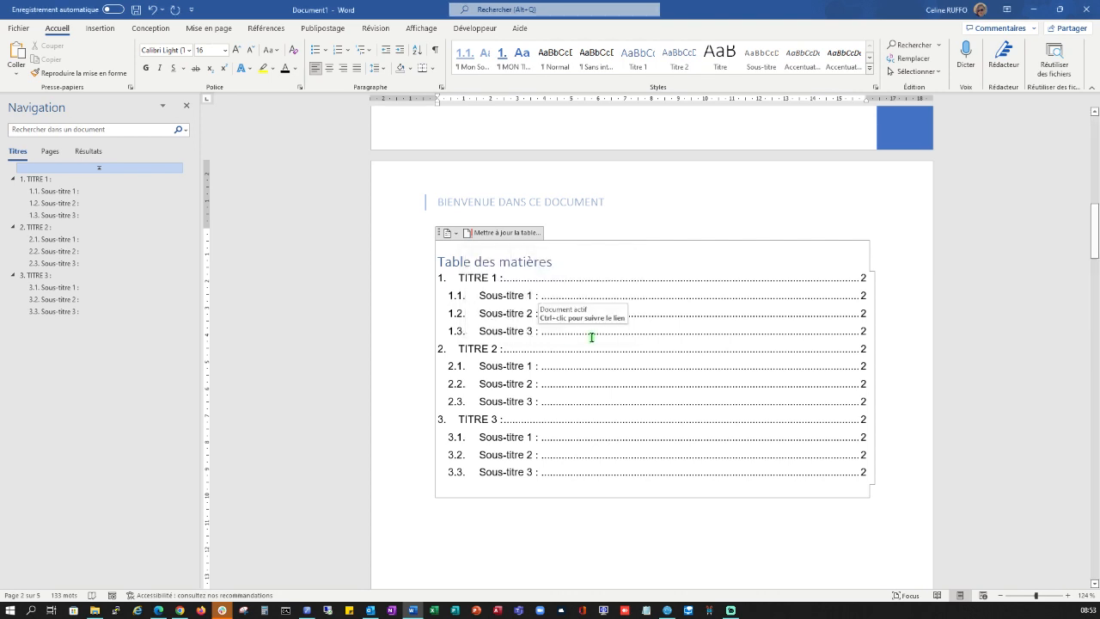
# Step: Add the heading "4. TITRE 4 :" to the table of contents entries as Niveau 1
pyautogui.scroll(-3, 593, 342)
pyautogui.scroll(-15, 594, 342)
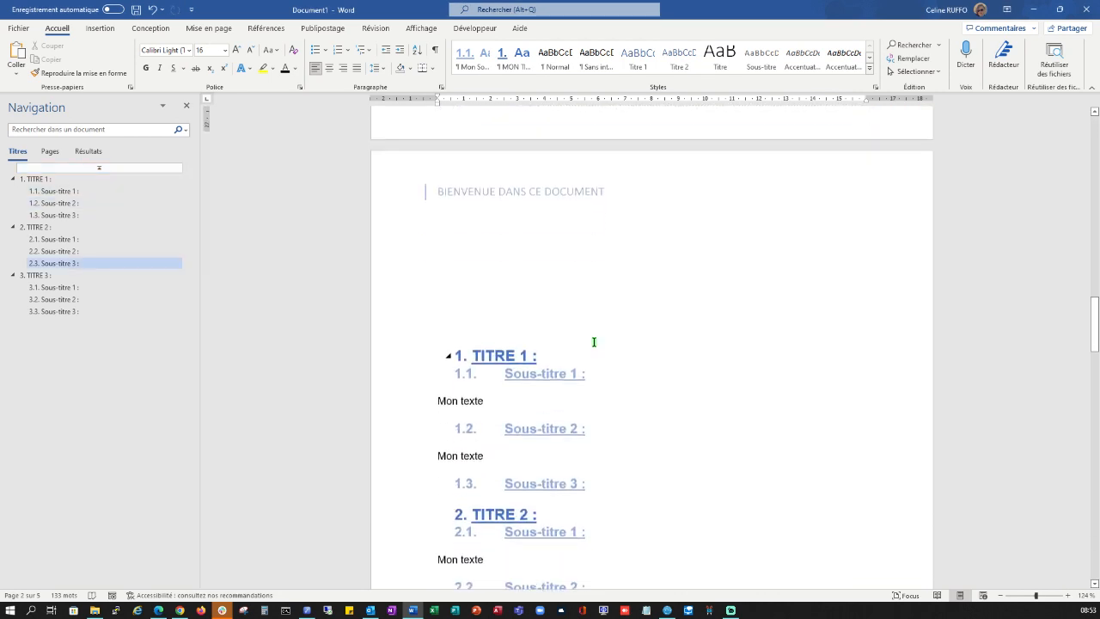
pyautogui.click(495, 282)
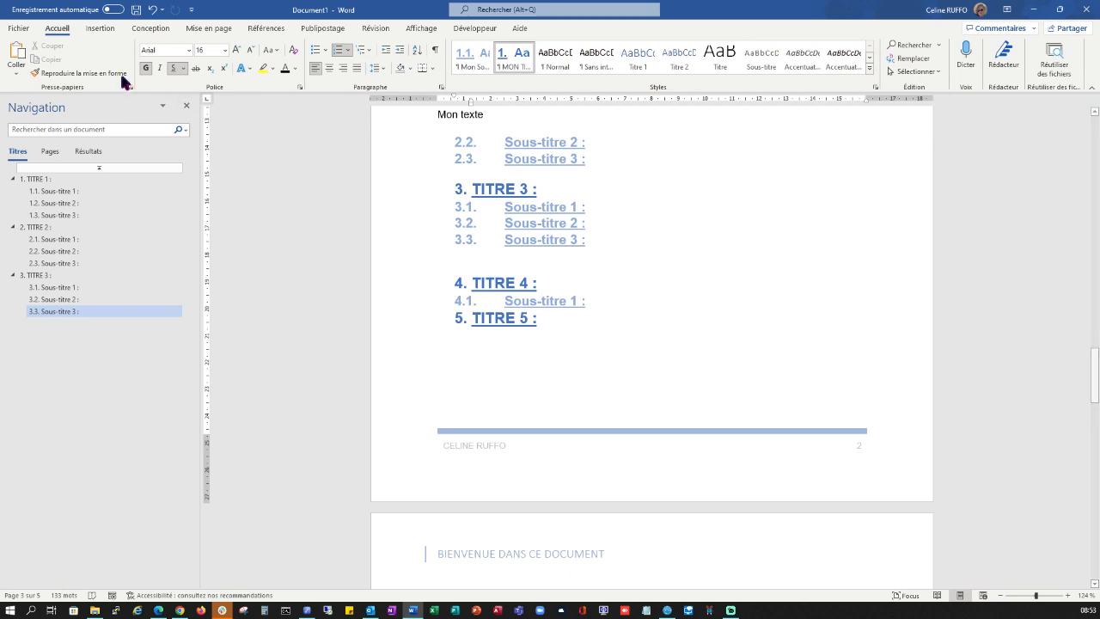
pyautogui.click(264, 29)
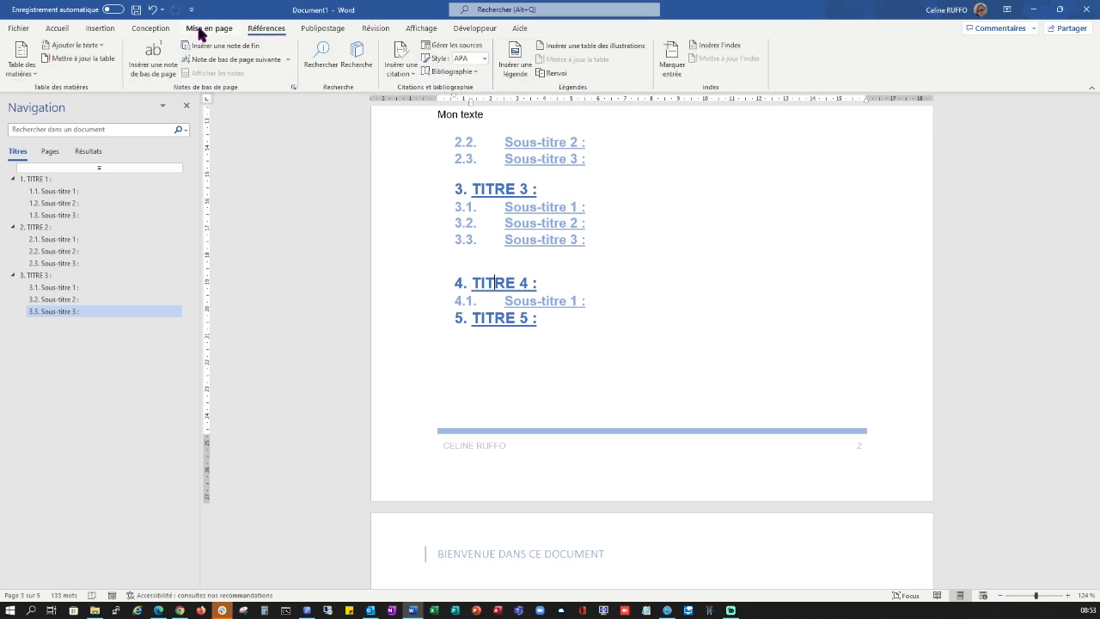
pyautogui.click(209, 28)
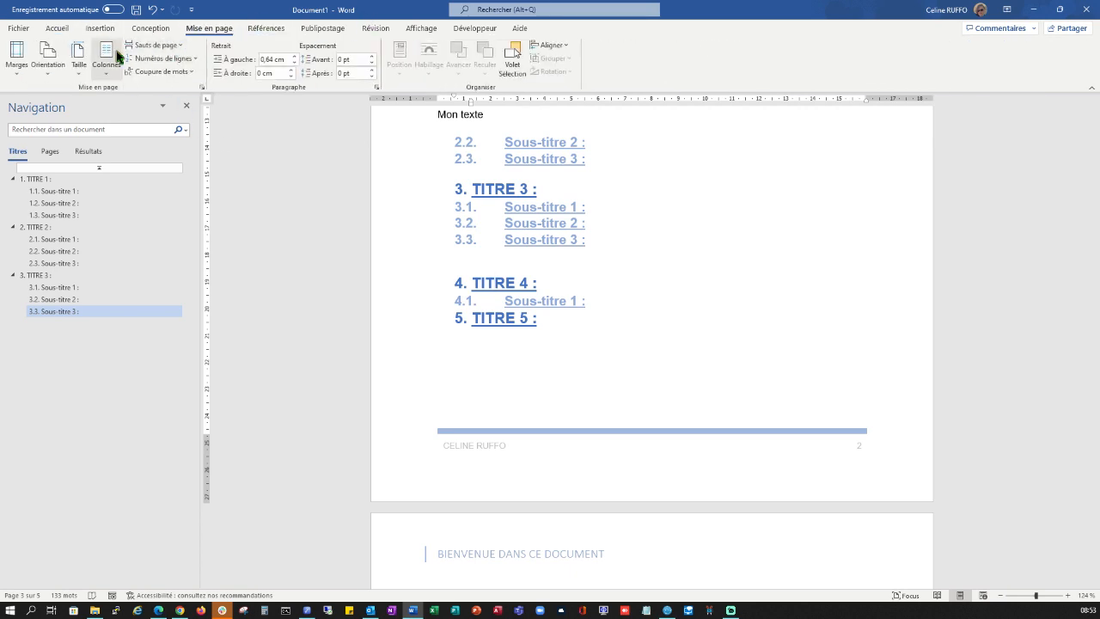
pyautogui.click(266, 28)
pyautogui.click(70, 45)
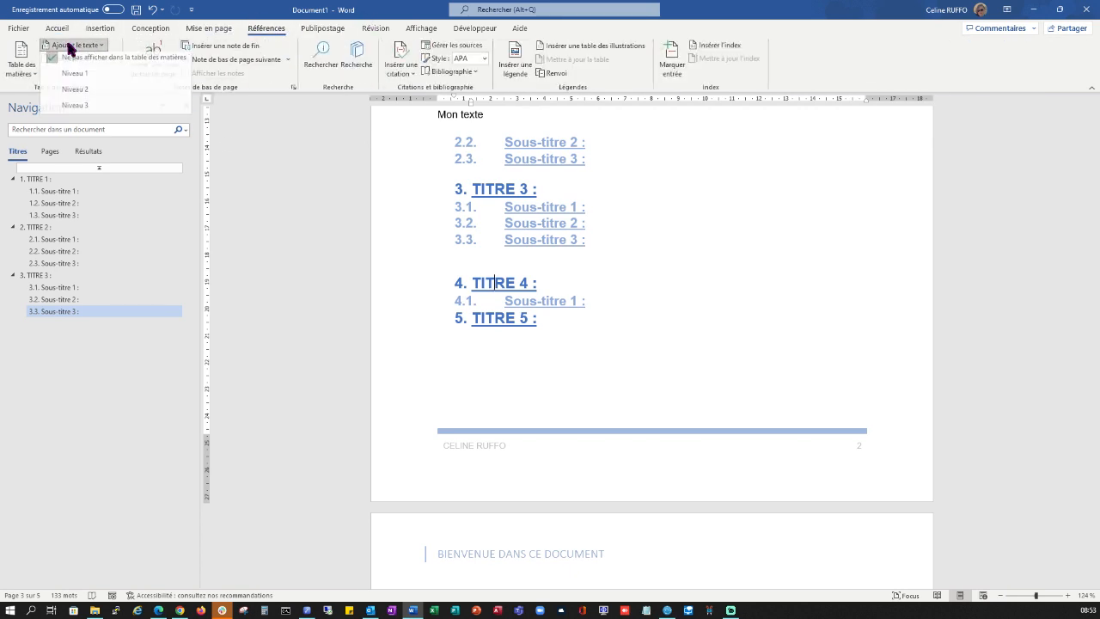
pyautogui.click(83, 83)
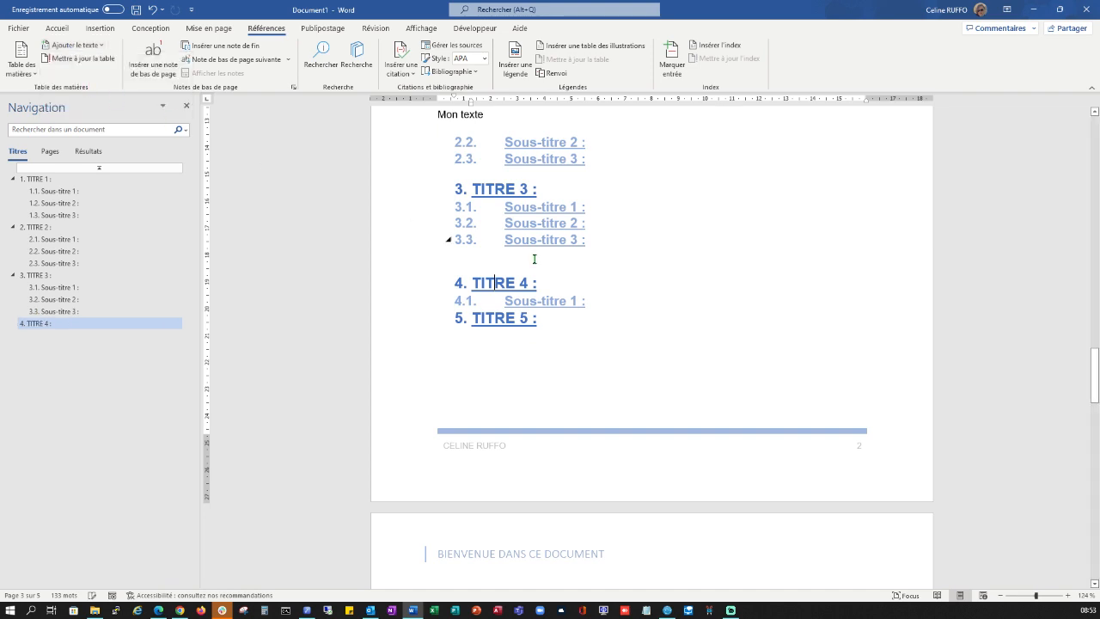
# Step: Mark "4.1. Sous-titre 1 :" under TITRE 4 as Niveau 2 and "5. TITRE 5 :" as Niveau 3 for the table of contents
pyautogui.click(86, 45)
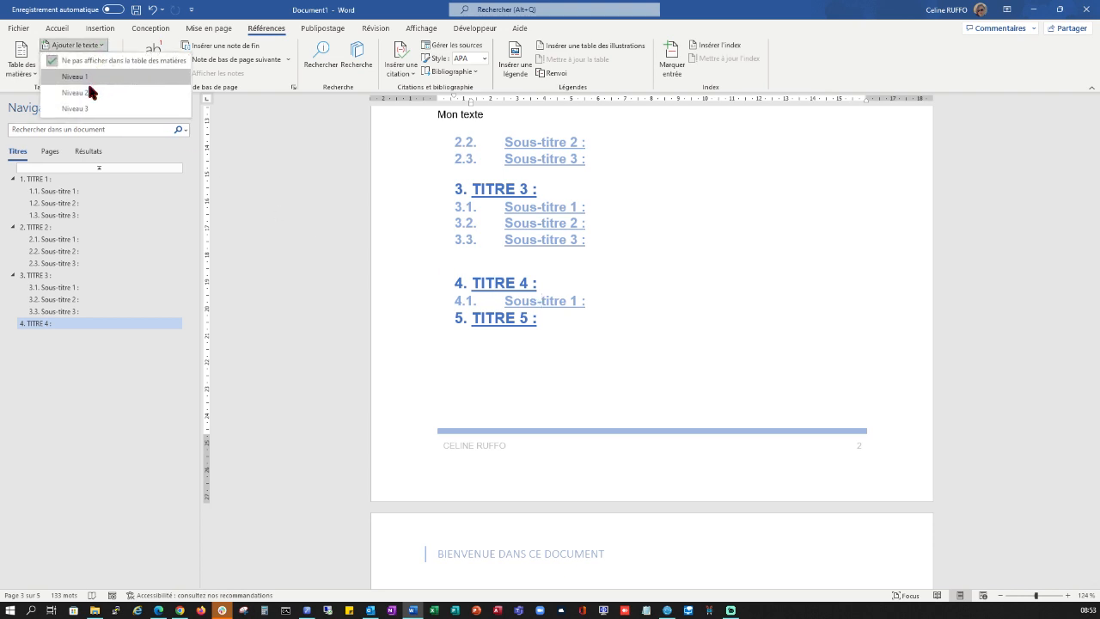
pyautogui.click(84, 98)
pyautogui.click(76, 45)
pyautogui.click(79, 109)
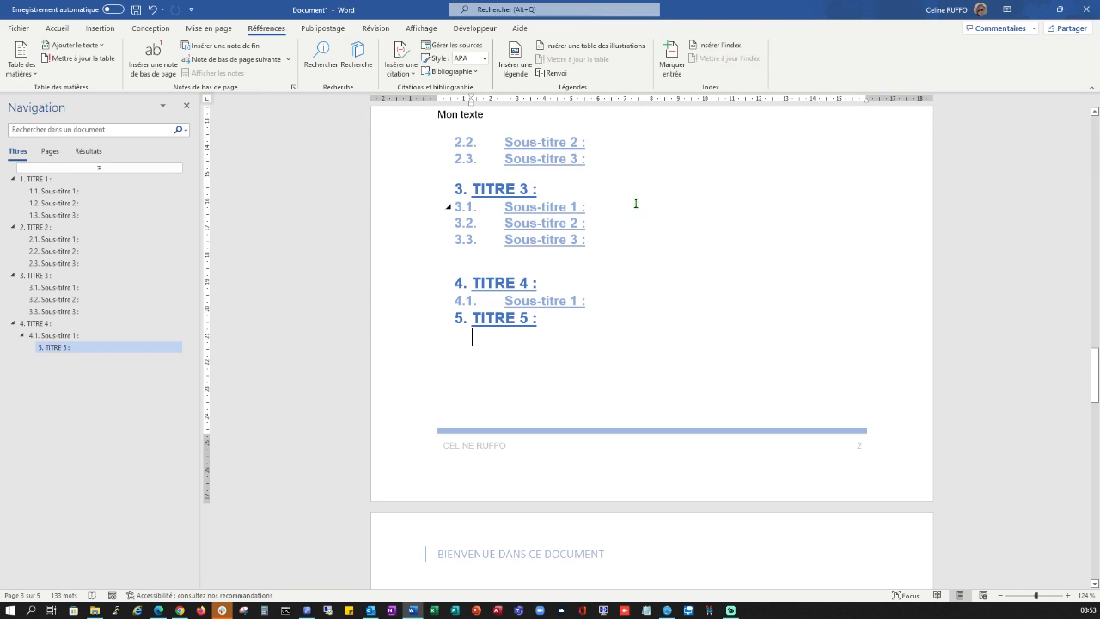
# Step: Update the whole table of contents to include the newly levelled TITRE 4, Sous-titre 1 and TITRE 5 entries
pyautogui.scroll(10, 638, 197)
pyautogui.scroll(-8, 642, 198)
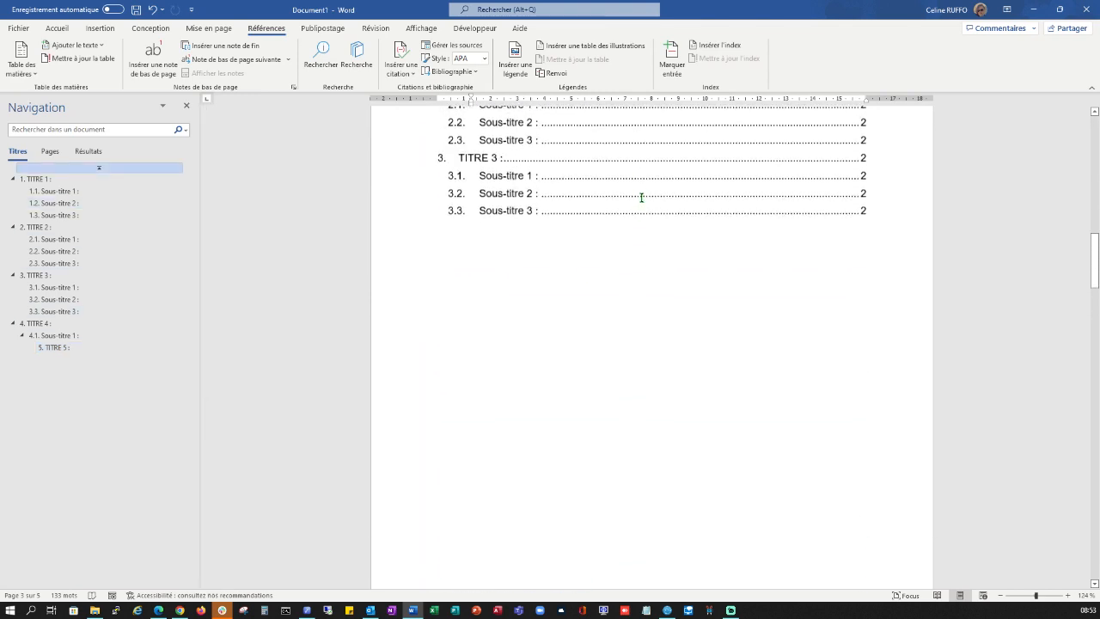
pyautogui.scroll(2, 643, 197)
pyautogui.scroll(6, 653, 250)
pyautogui.scroll(-10, 670, 270)
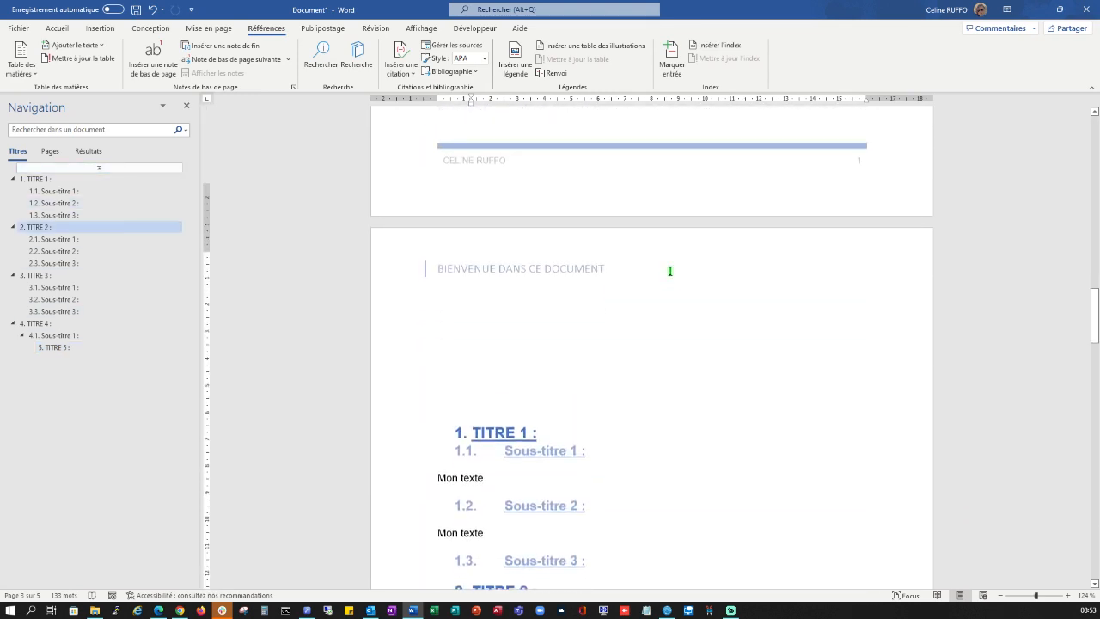
pyautogui.scroll(12, 666, 270)
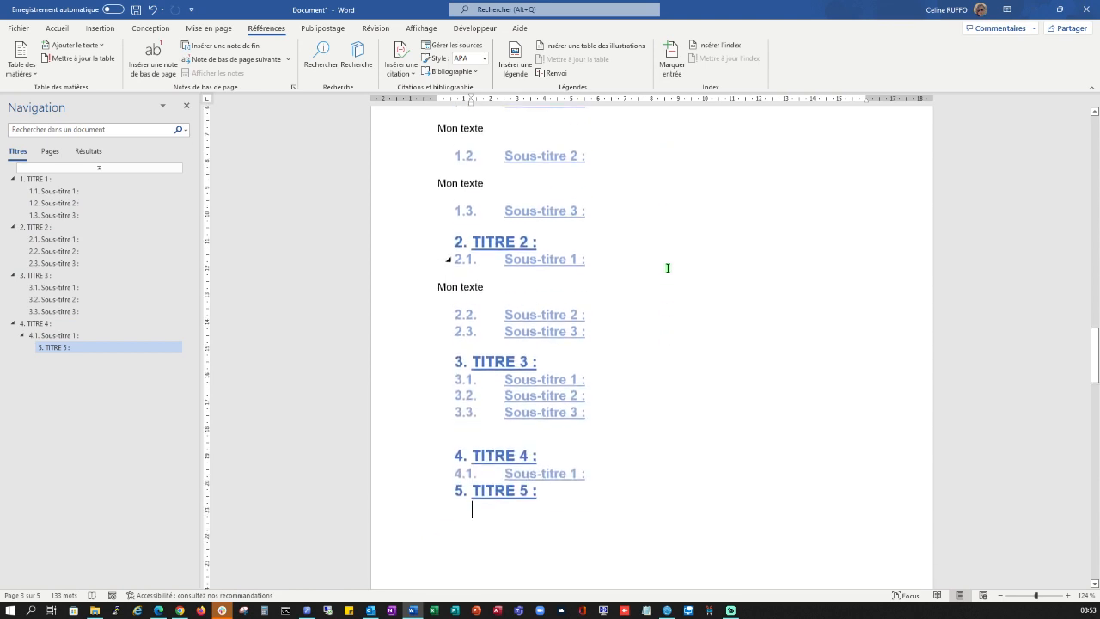
pyautogui.scroll(3, 667, 267)
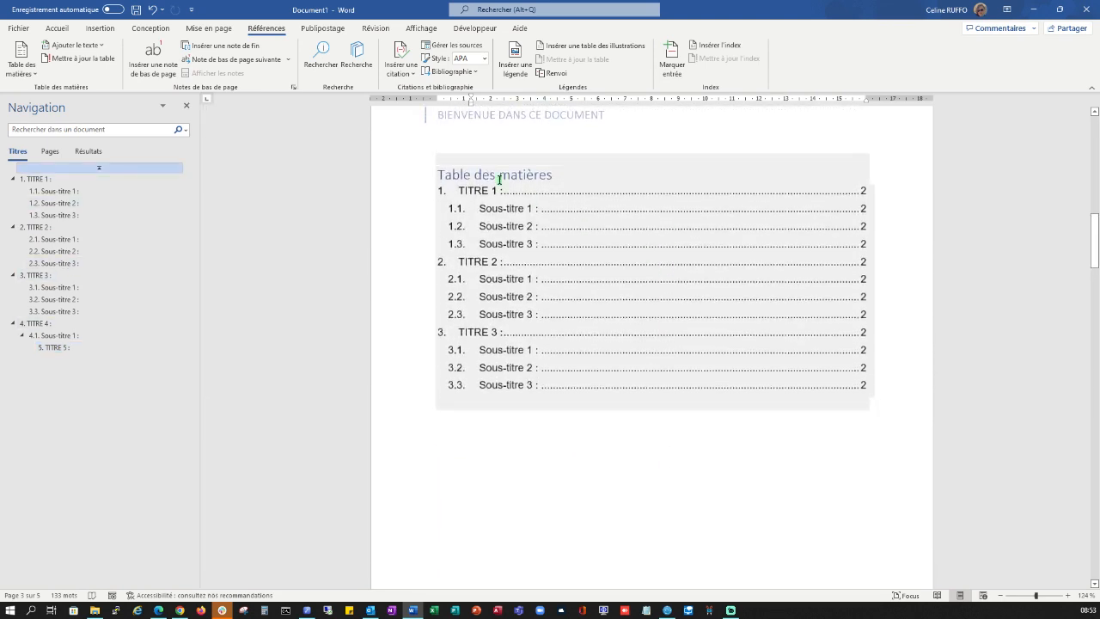
pyautogui.click(531, 176)
pyautogui.click(507, 145)
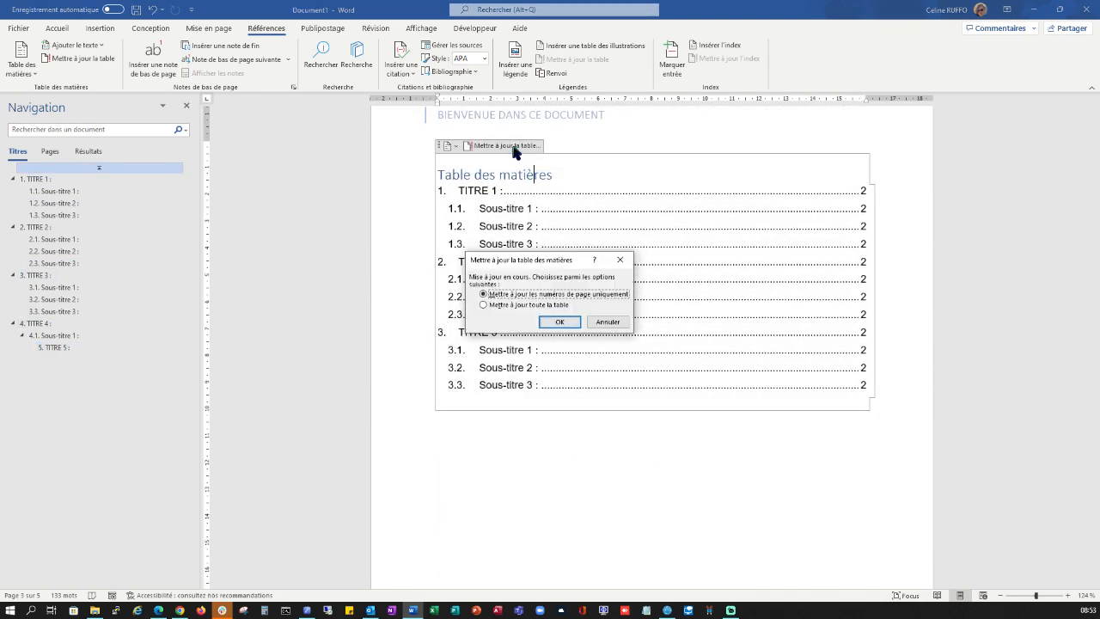
pyautogui.click(550, 306)
pyautogui.click(559, 321)
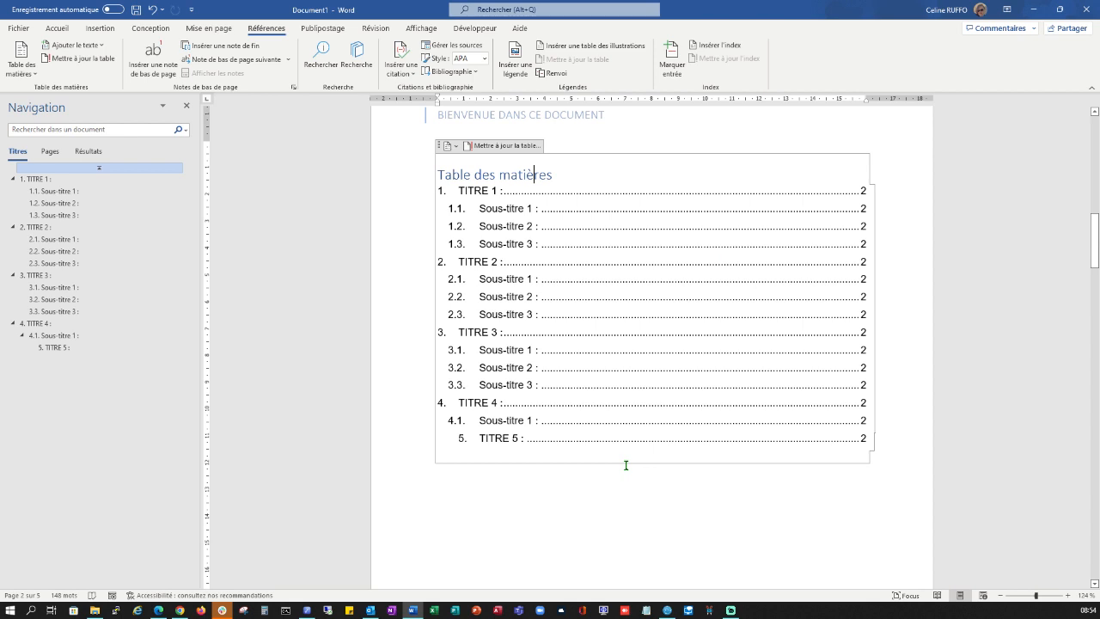
# Step: Insert empty lines between subtitle 3.3 and "4. TITRE 4 :" to push TITRE 4 and the headings after it onto the next page
pyautogui.scroll(-15, 626, 465)
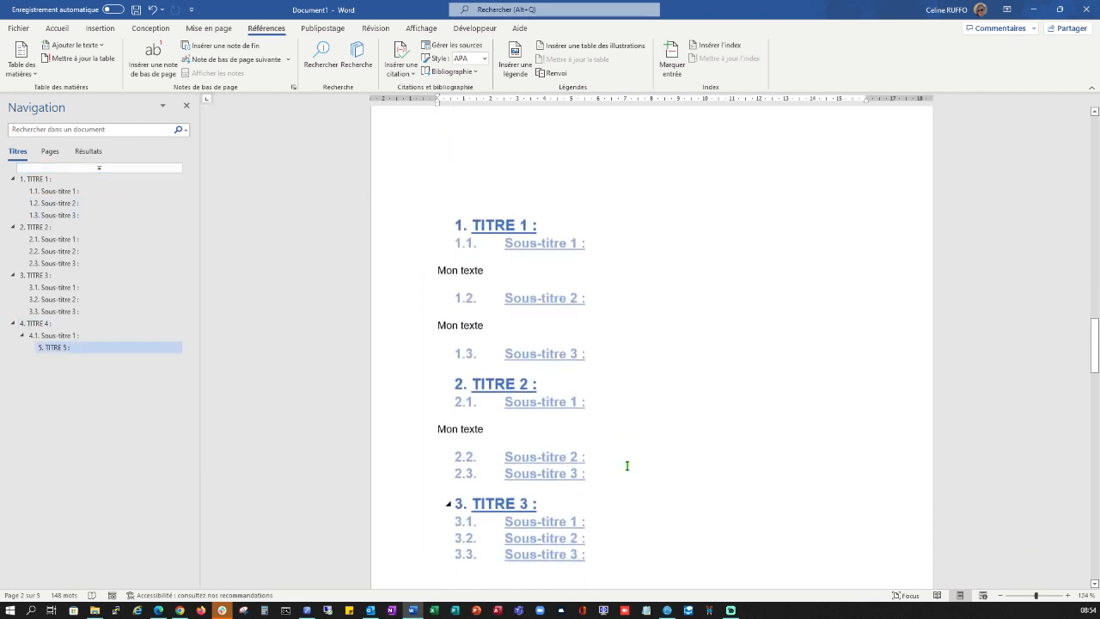
pyautogui.scroll(3, 620, 459)
pyautogui.click(472, 315)
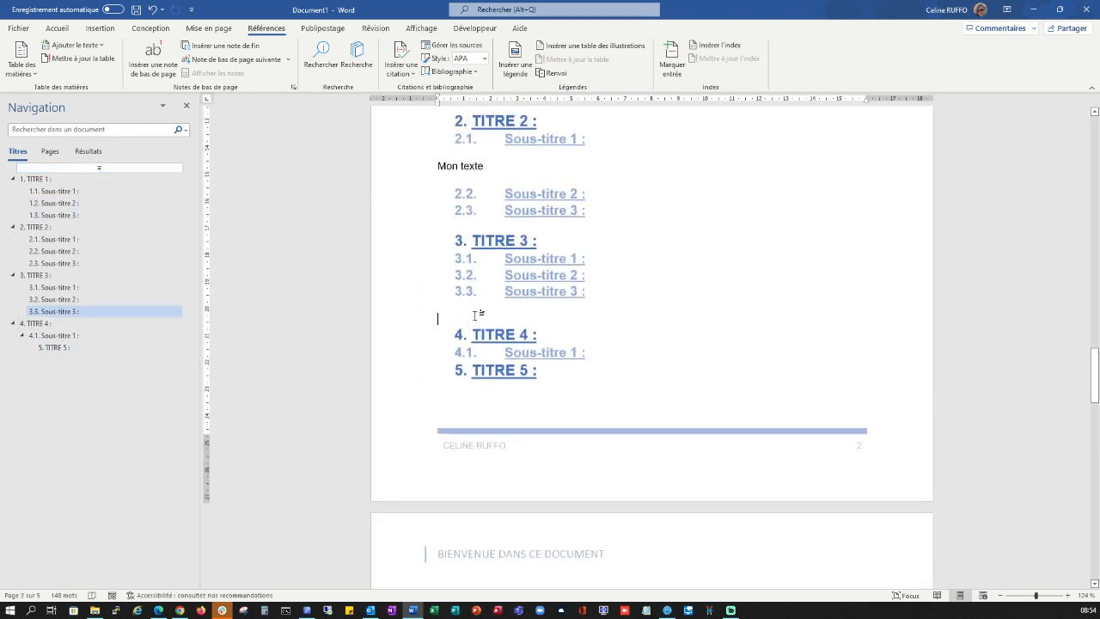
pyautogui.press('Return')
pyautogui.press('Return')
pyautogui.press('Return')
pyautogui.press('Return')
pyautogui.press('Return')
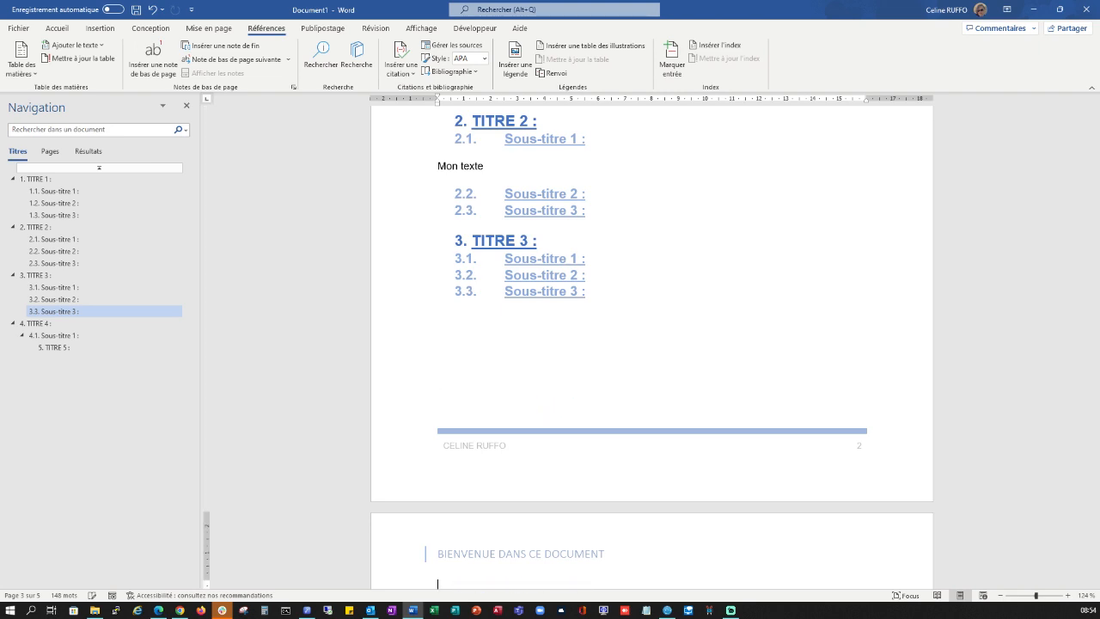
# Step: Update the entire table of contents to refresh the page numbers of the moved headings
pyautogui.scroll(15, 584, 330)
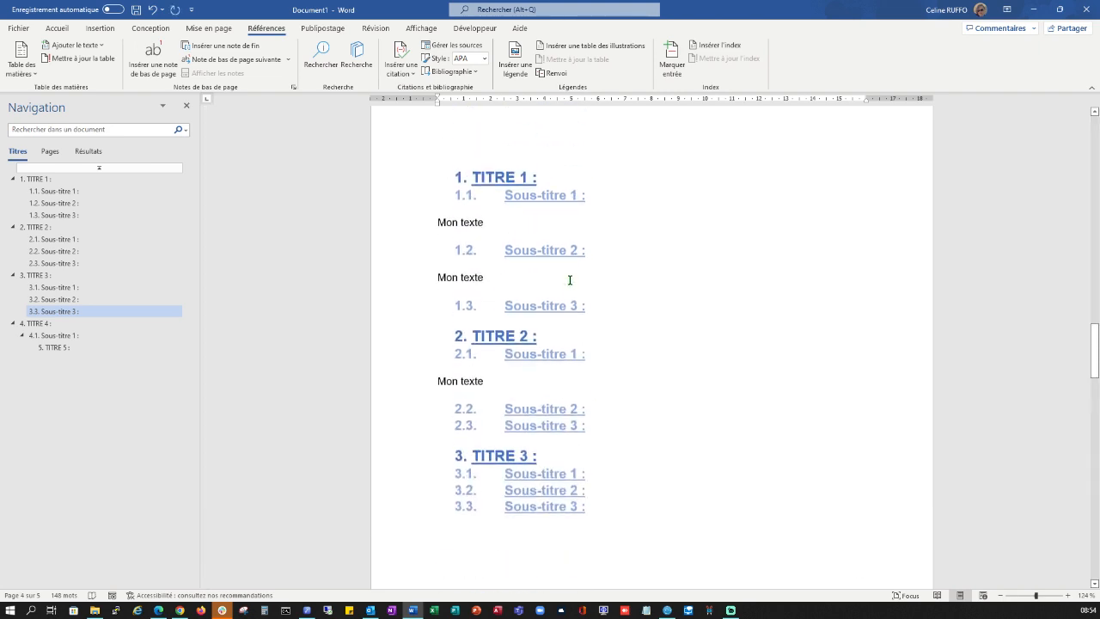
pyautogui.scroll(8, 570, 280)
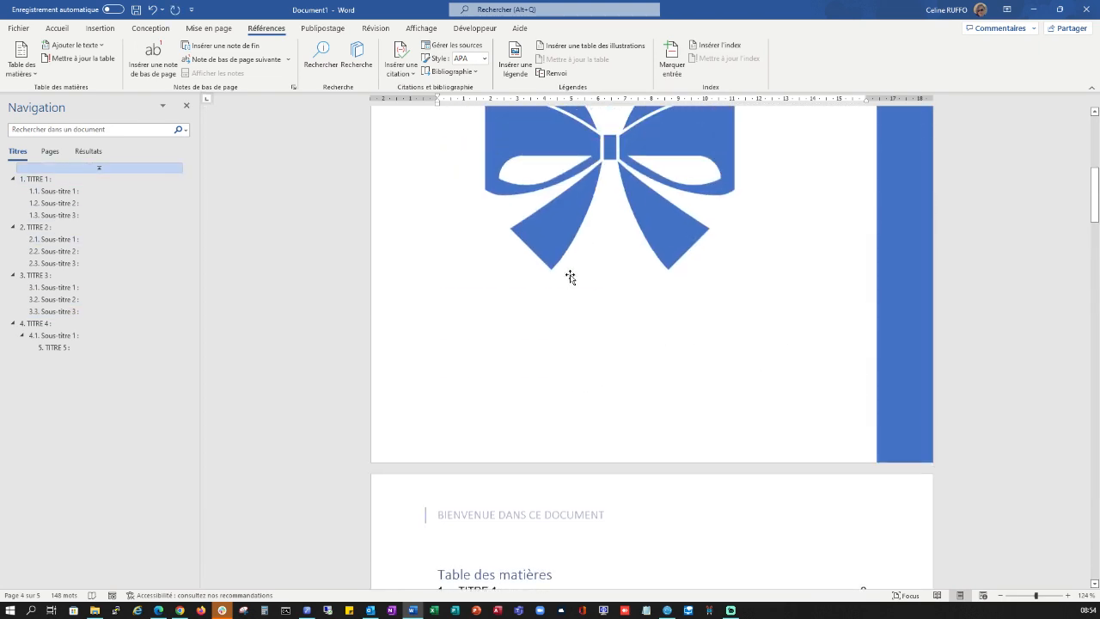
pyautogui.scroll(-6, 570, 280)
pyautogui.scroll(3, 569, 279)
pyautogui.scroll(-6, 570, 279)
pyautogui.click(532, 140)
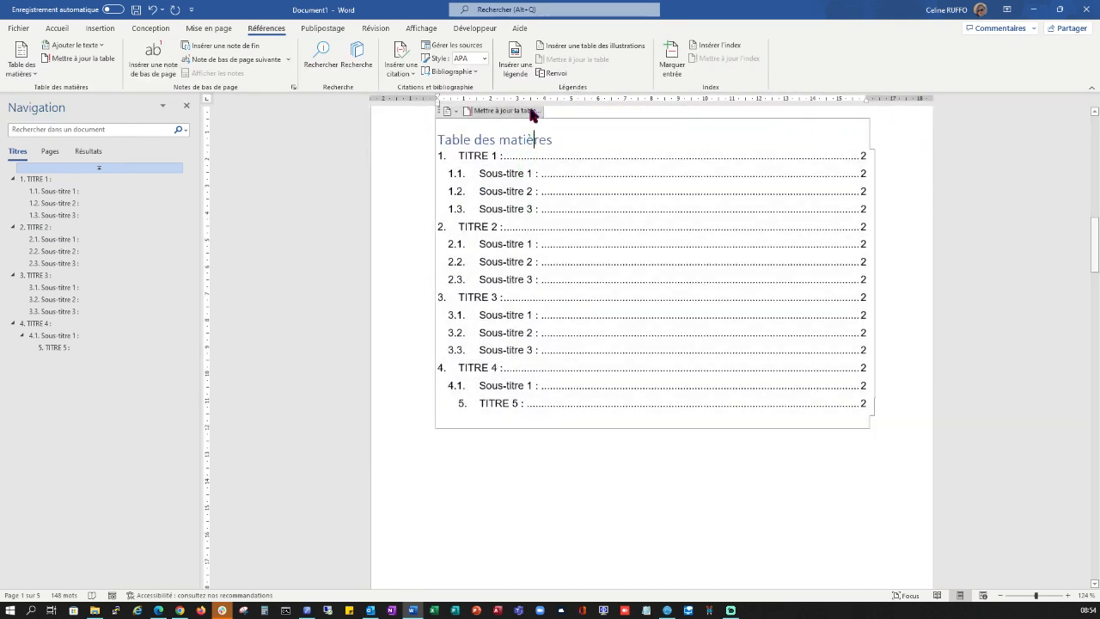
pyautogui.click(521, 111)
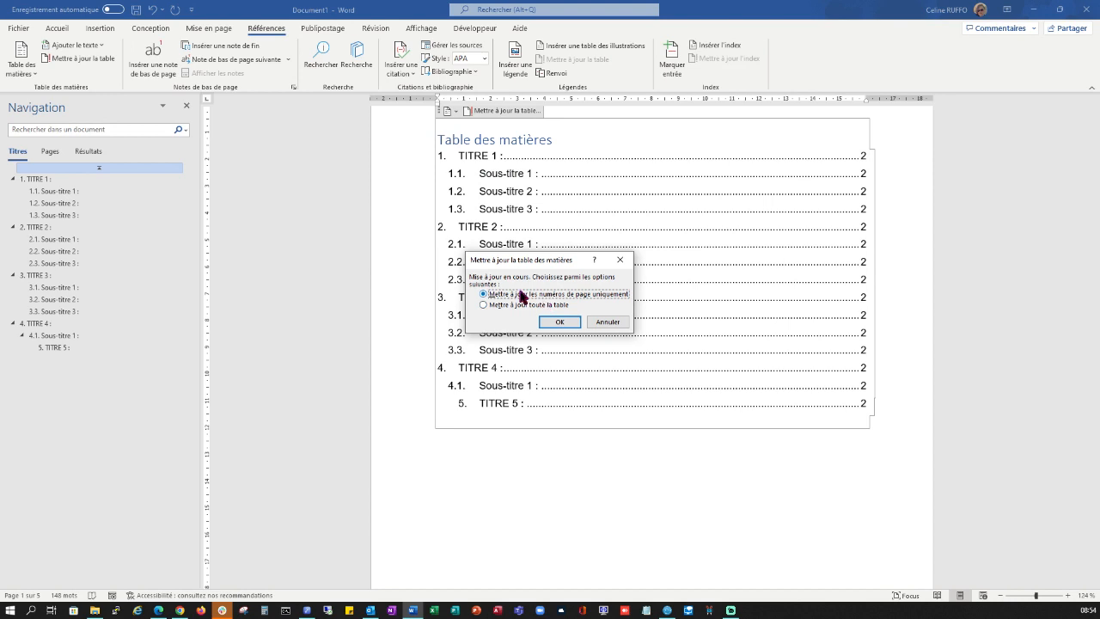
pyautogui.click(521, 305)
pyautogui.click(559, 322)
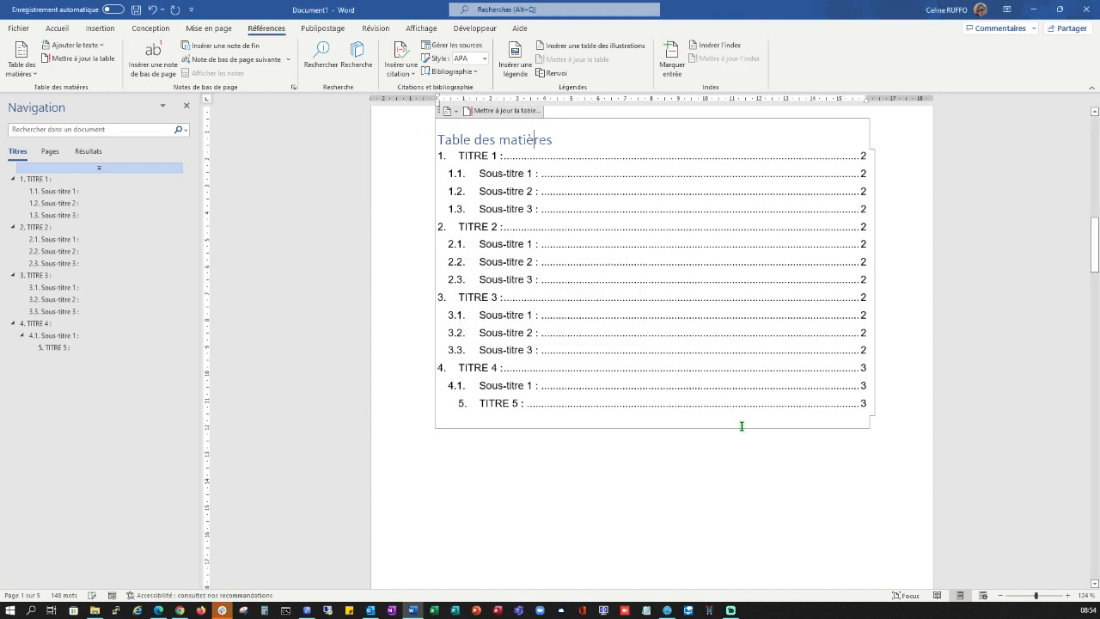
# Step: Check the page numbers in the table of contents against the footers of the pages holding the headings
pyautogui.scroll(3, 779, 418)
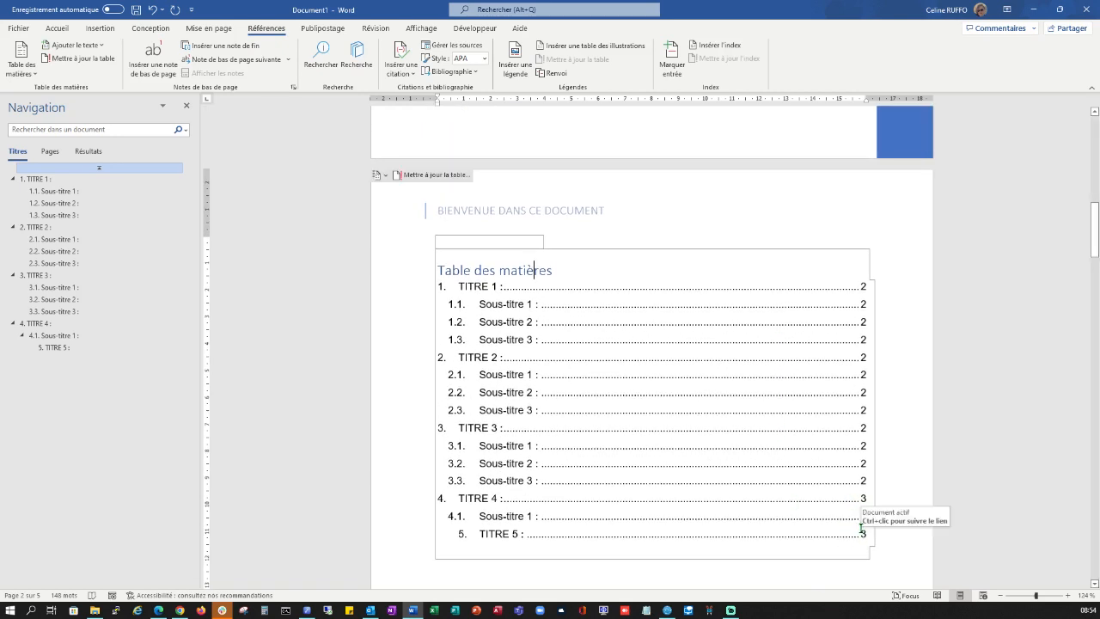
pyautogui.scroll(-10, 747, 513)
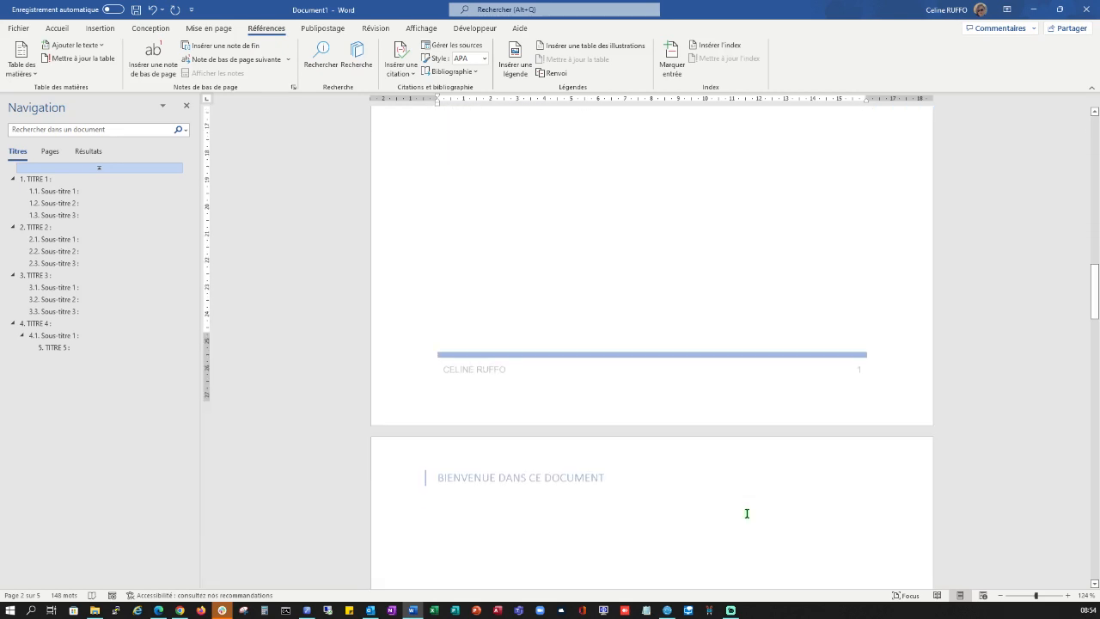
pyautogui.scroll(-20, 746, 513)
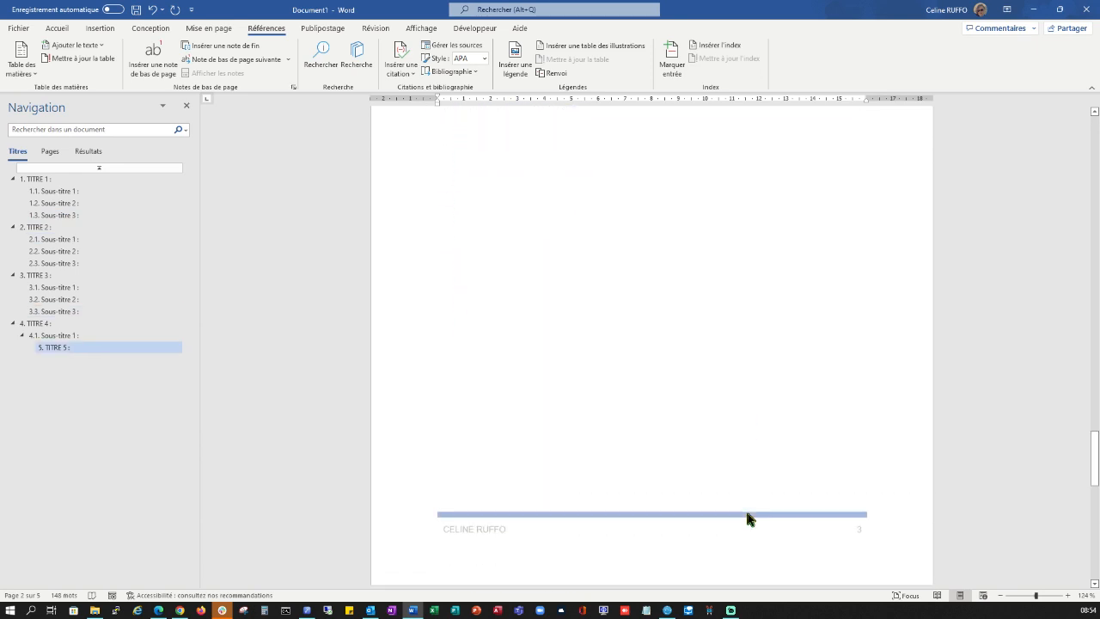
pyautogui.scroll(10, 771, 441)
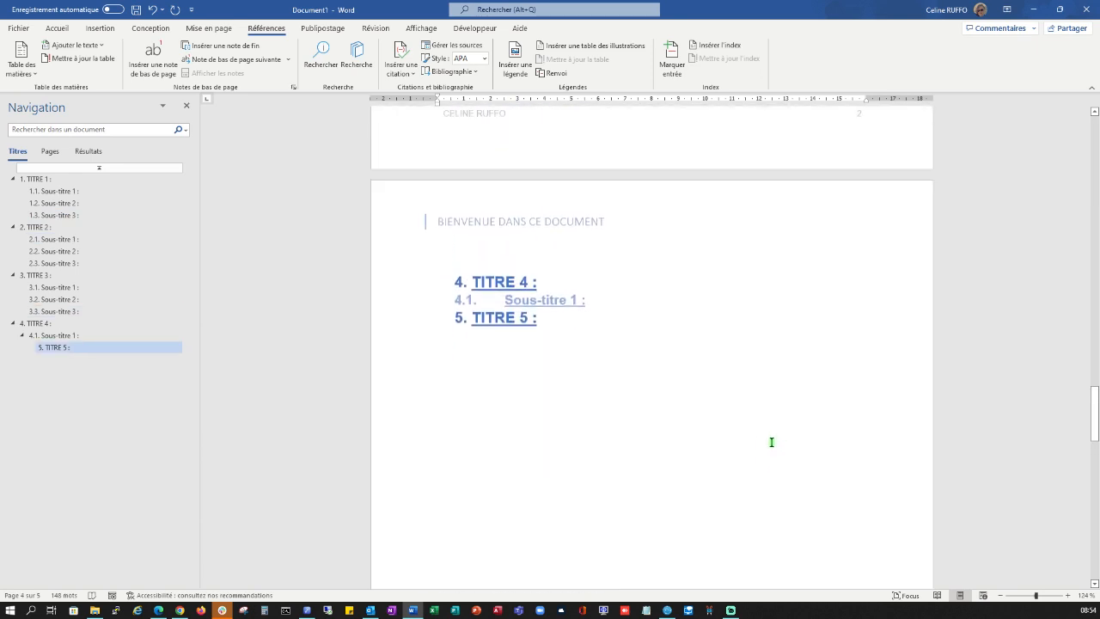
pyautogui.scroll(15, 769, 444)
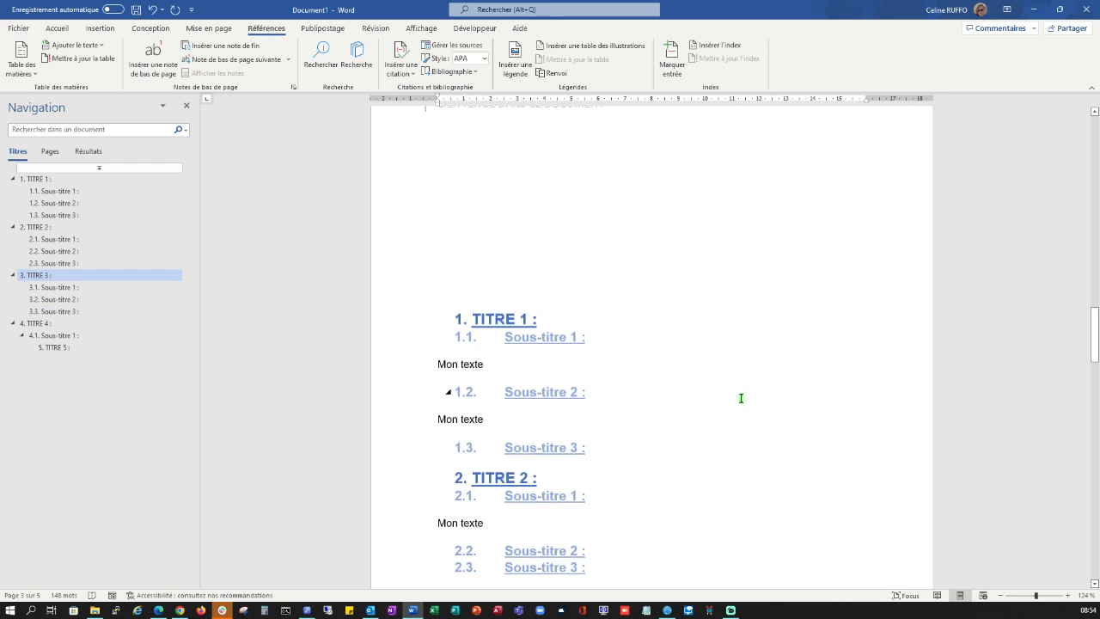
pyautogui.scroll(1, 737, 421)
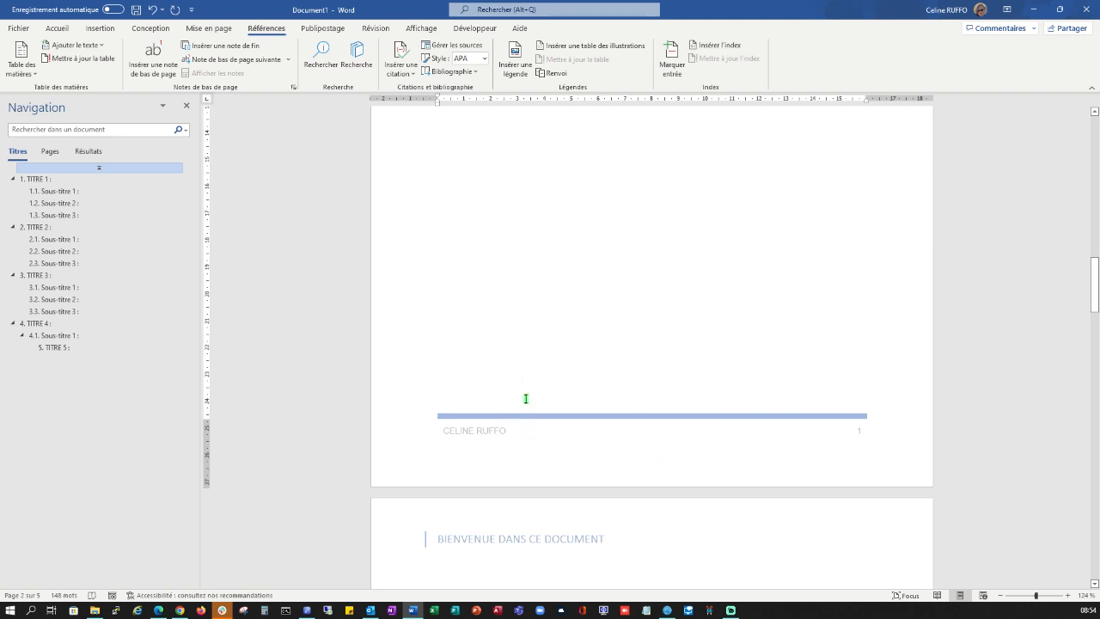
pyautogui.scroll(-10, 529, 411)
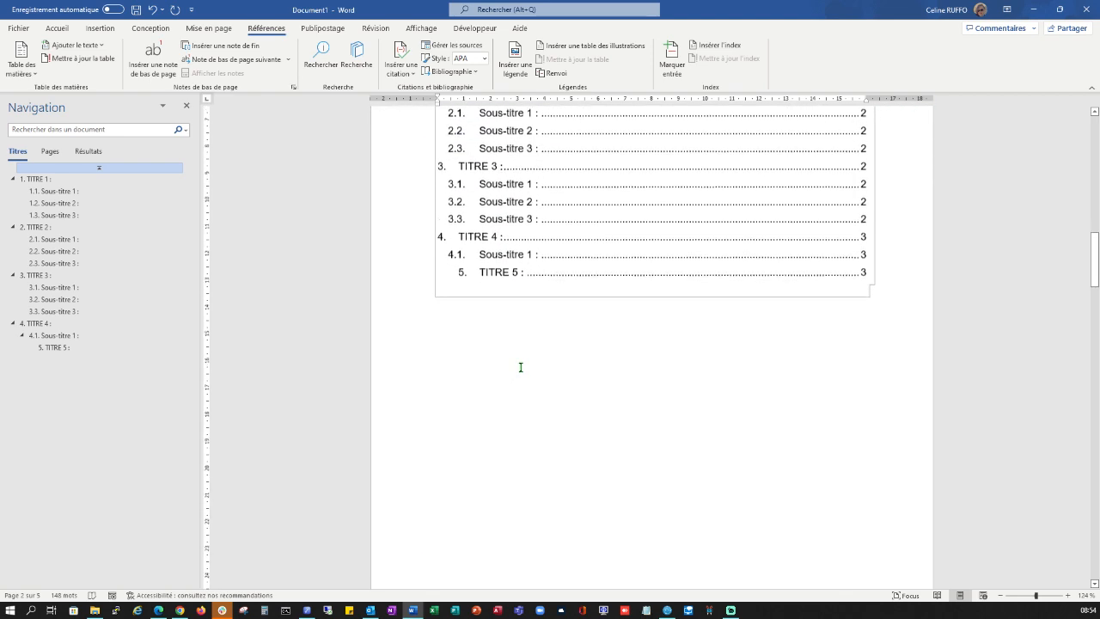
pyautogui.scroll(-15, 519, 367)
pyautogui.scroll(5, 521, 367)
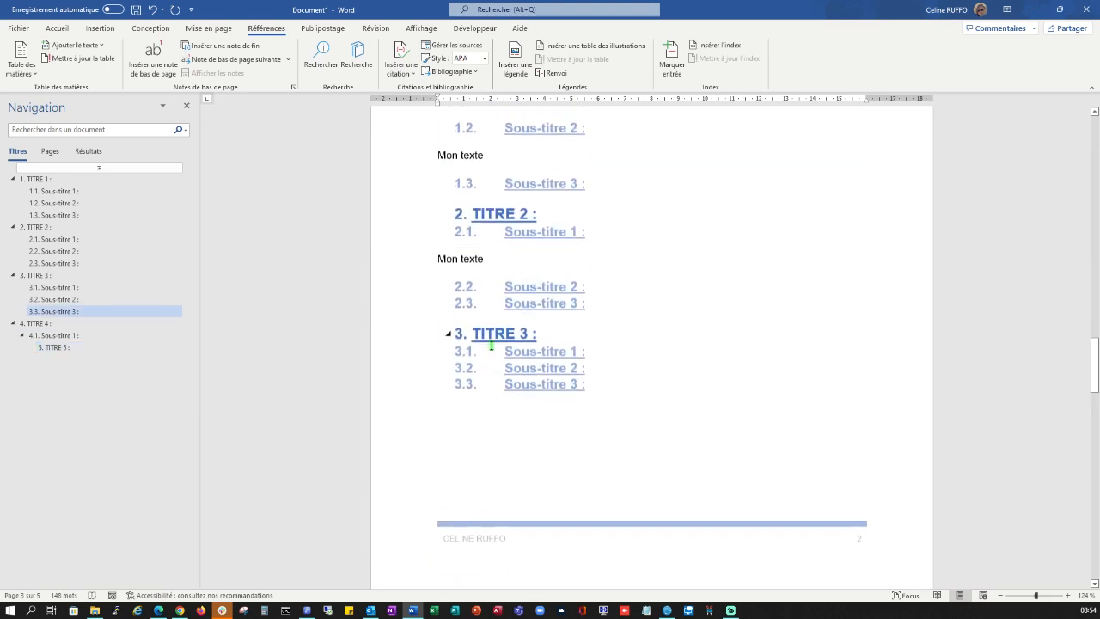
# Step: Set the paragraph spacing after the "1. TITRE 1 :" heading to 6 pt
pyautogui.scroll(3, 491, 344)
pyautogui.scroll(-2, 518, 350)
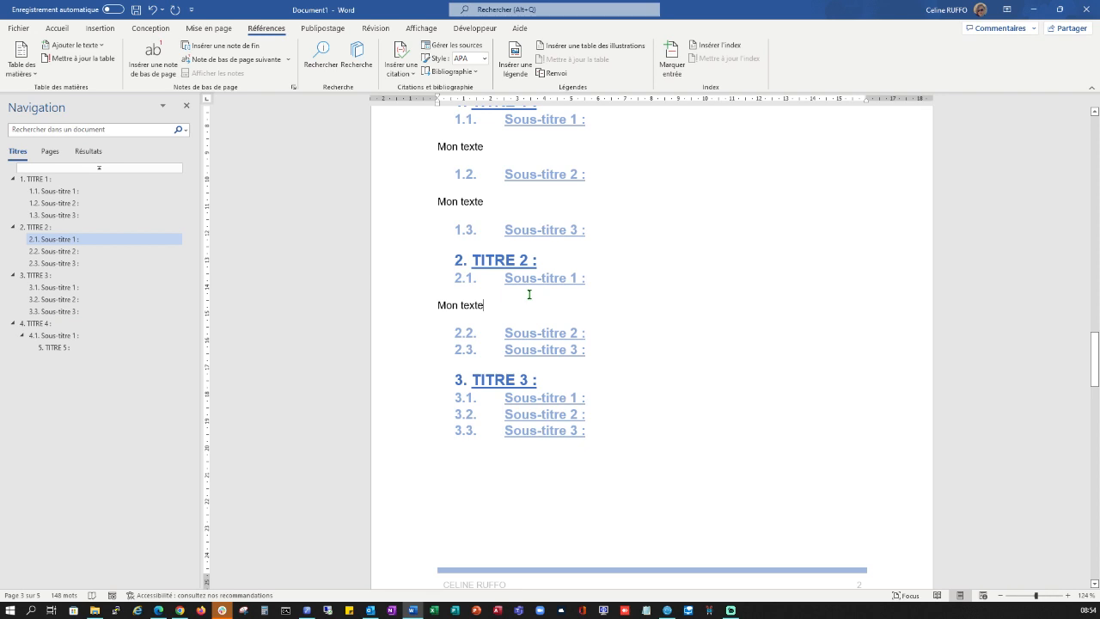
pyautogui.scroll(1, 529, 294)
pyautogui.moveTo(472, 189); pyautogui.dragTo(553, 187)
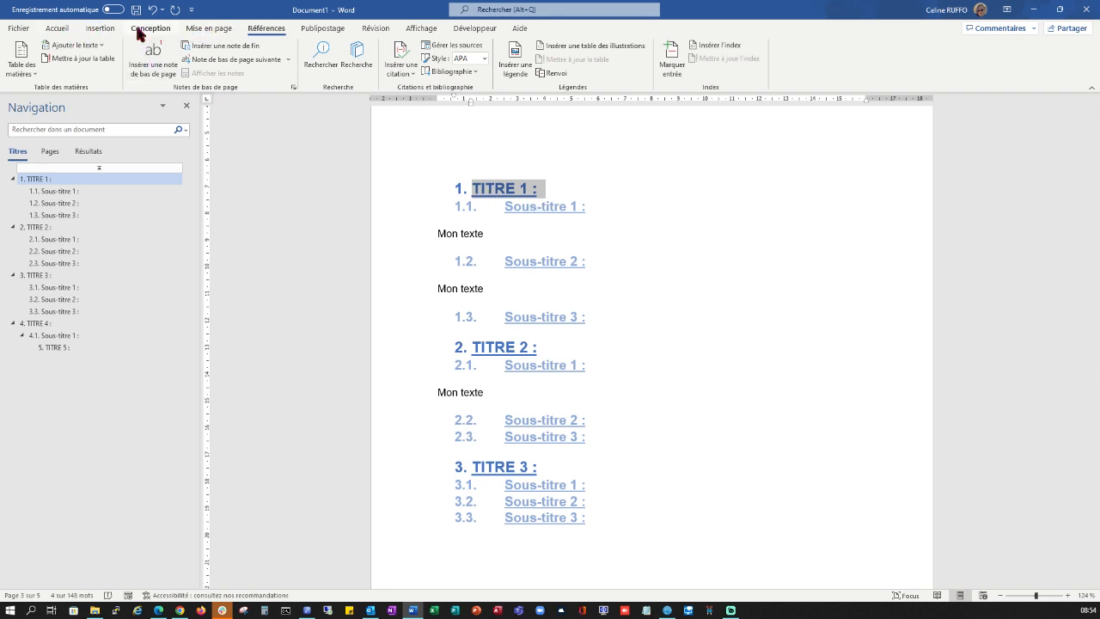
pyautogui.click(209, 29)
pyautogui.click(371, 77)
pyautogui.click(372, 70)
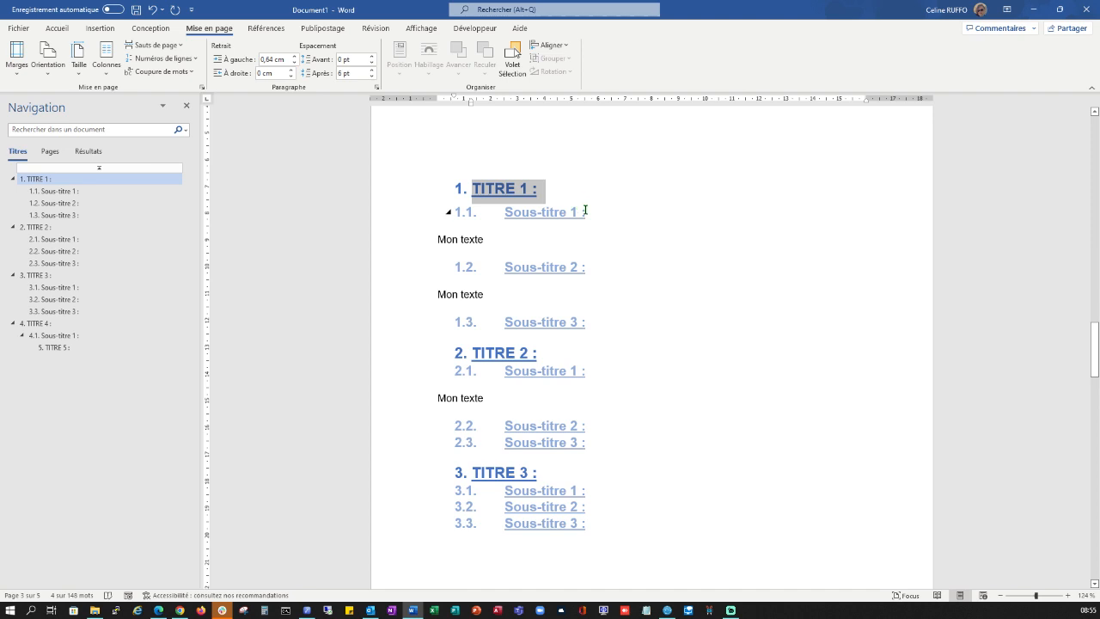
# Step: Increase the paragraph spacing after the "1.1. Sous-titre 1 :" subtitle by one increment
pyautogui.moveTo(585, 211); pyautogui.dragTo(462, 211)
pyautogui.click(372, 77)
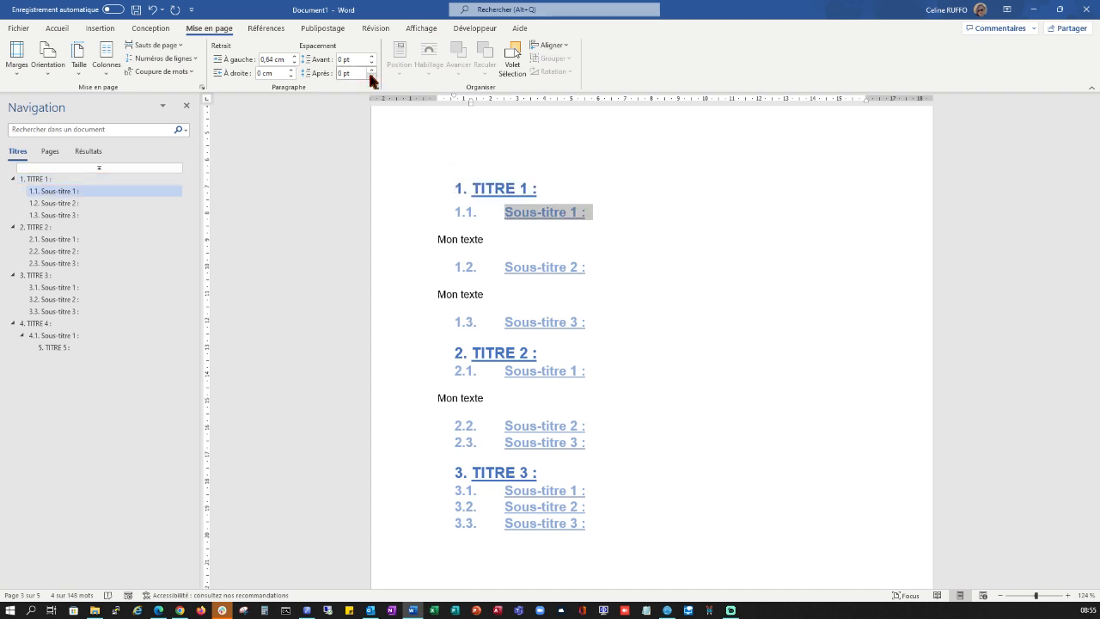
pyautogui.click(372, 70)
pyautogui.click(550, 265)
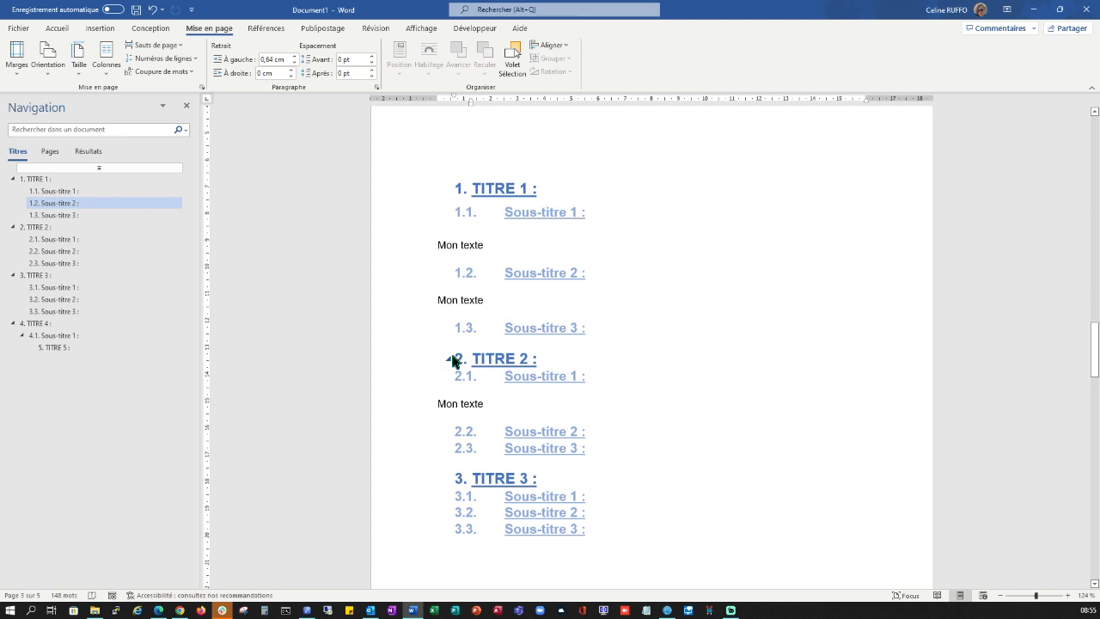
# Step: Add a left tab stop at 1 cm to the "Mon texte" line under subtitle 2.1 and indent the text to it
pyautogui.click(439, 404)
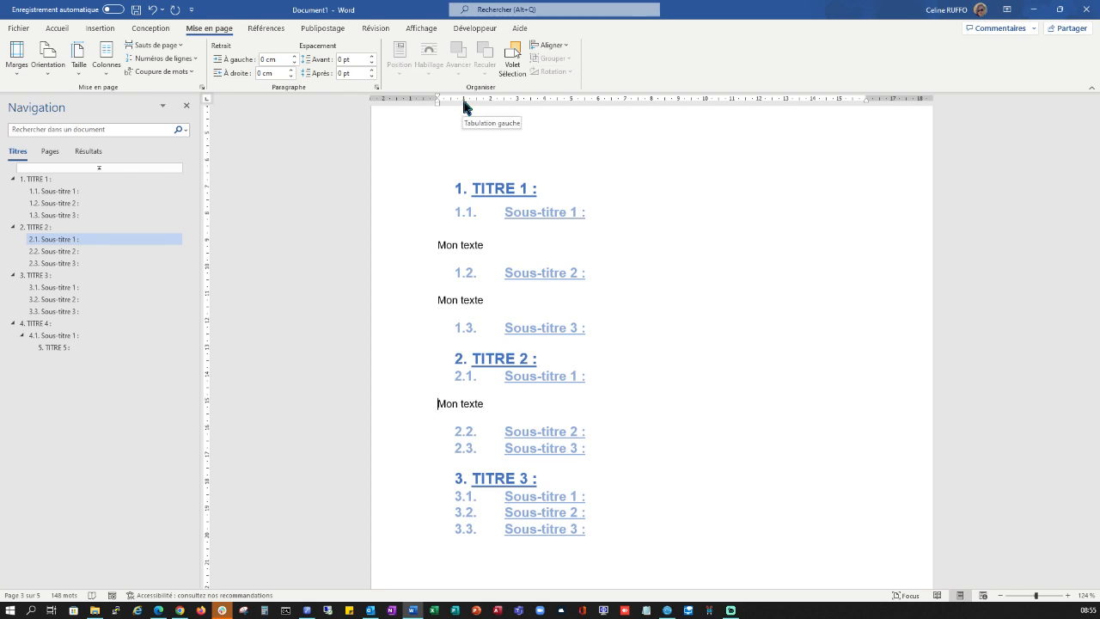
pyautogui.click(464, 100)
pyautogui.press('Tab')
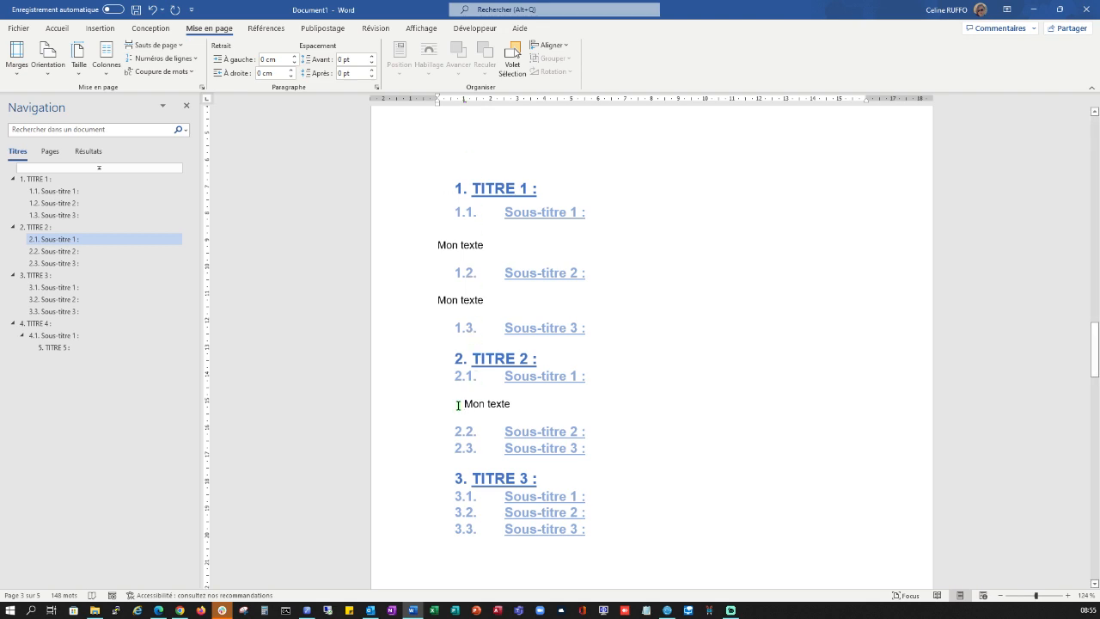
# Step: Delete the indented "Mon texte" text and its tab under subtitle 2.1
pyautogui.click(438, 245)
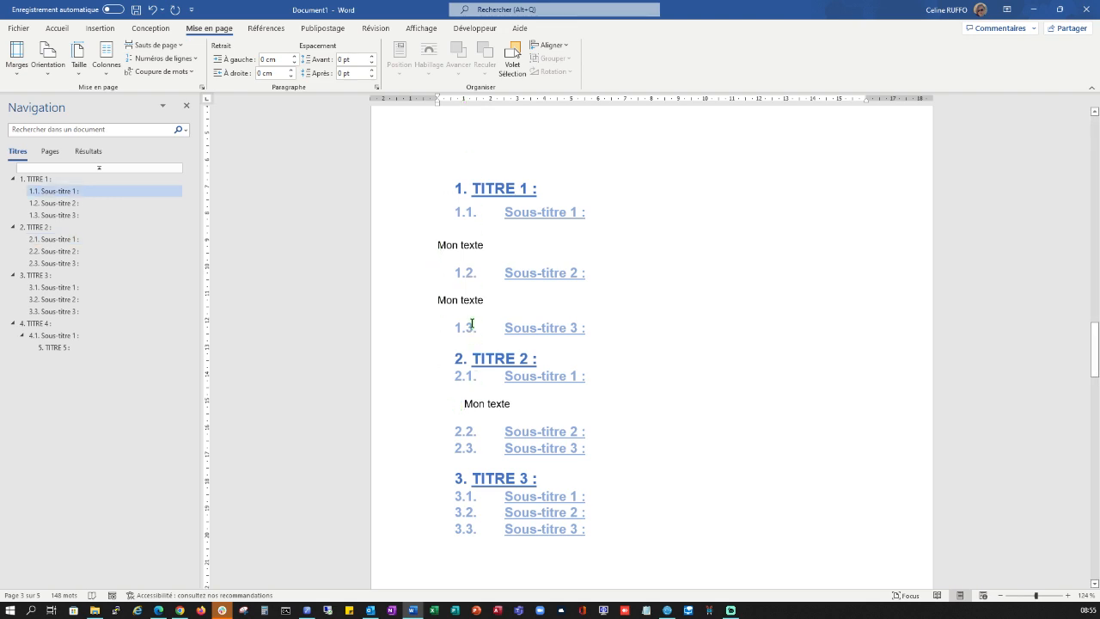
pyautogui.click(464, 404)
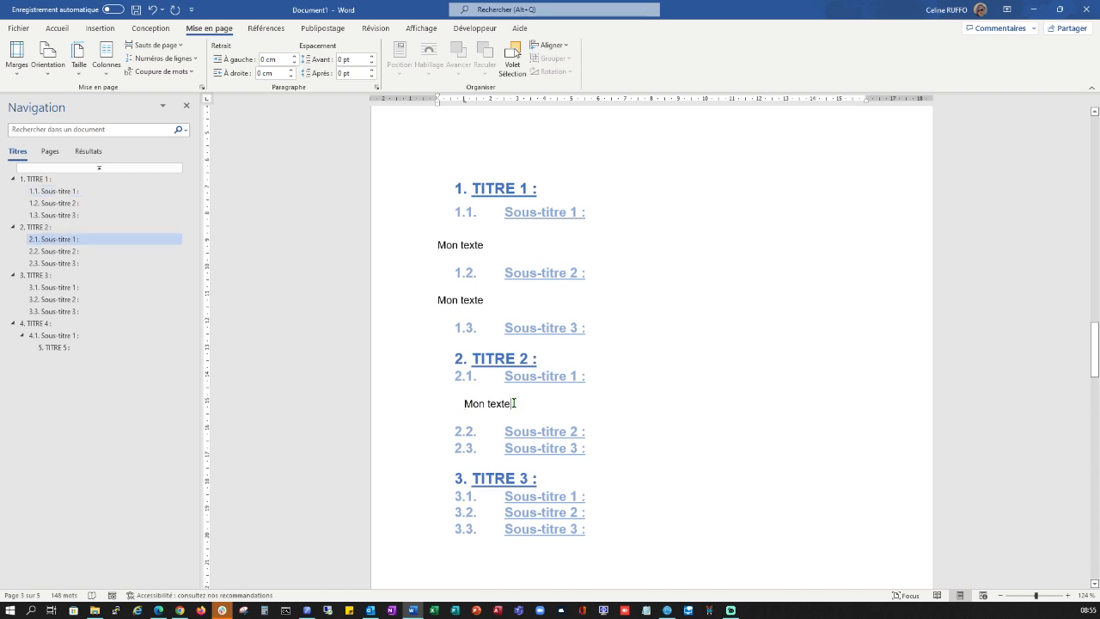
pyautogui.moveTo(515, 404); pyautogui.dragTo(436, 402)
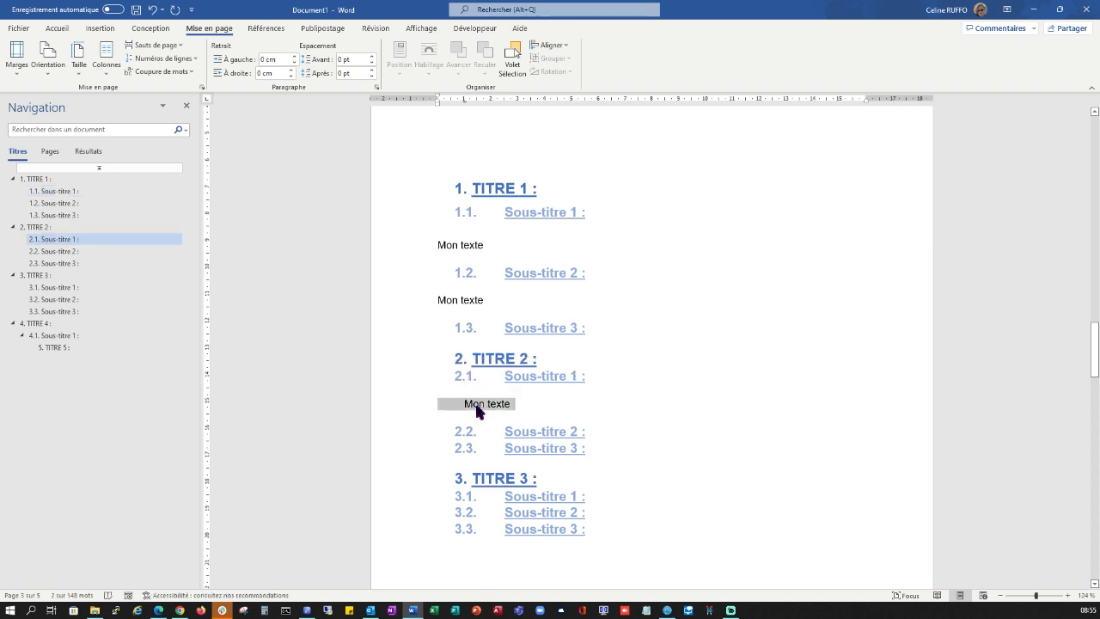
pyautogui.click(513, 403)
pyautogui.moveTo(520, 406); pyautogui.dragTo(454, 403)
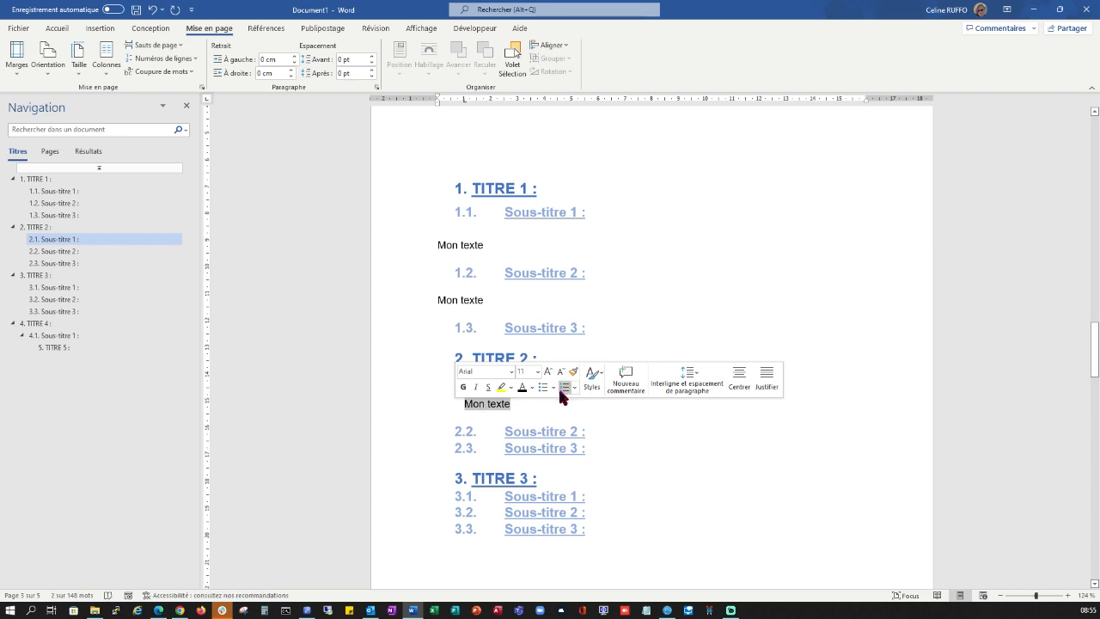
pyautogui.press('BackSpace')
pyautogui.press('BackSpace')
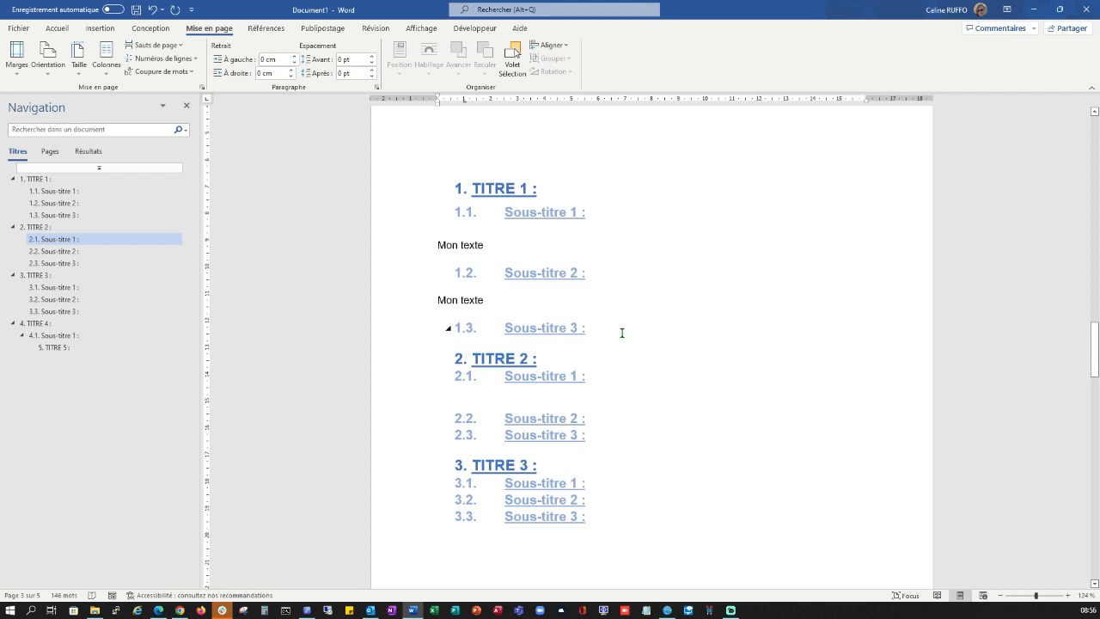
pyautogui.scroll(-8, 624, 333)
pyautogui.scroll(-2, 627, 337)
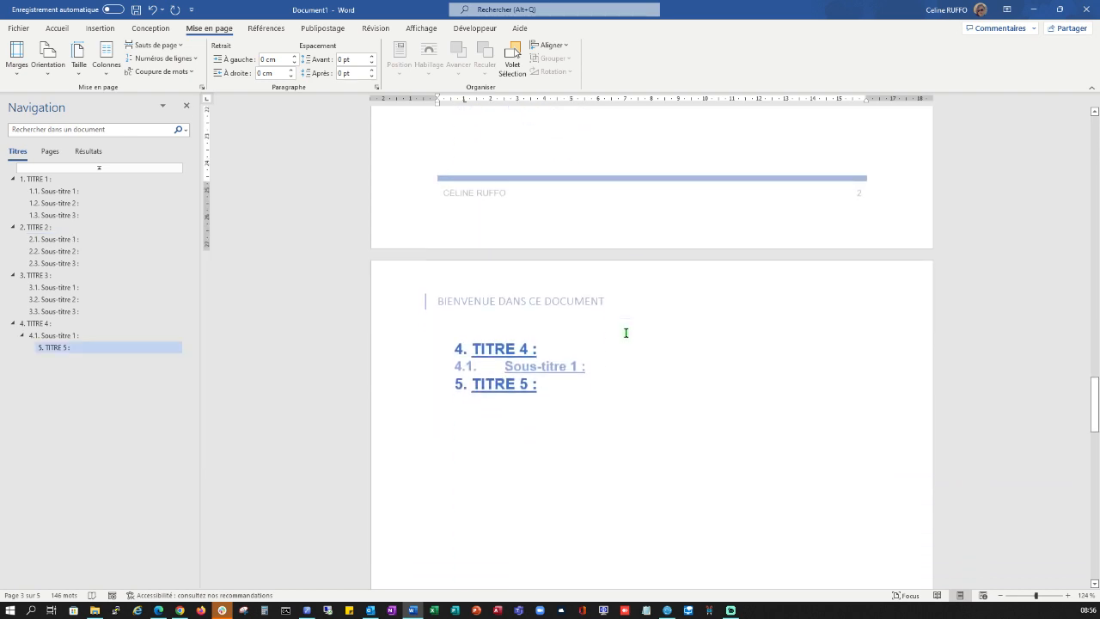